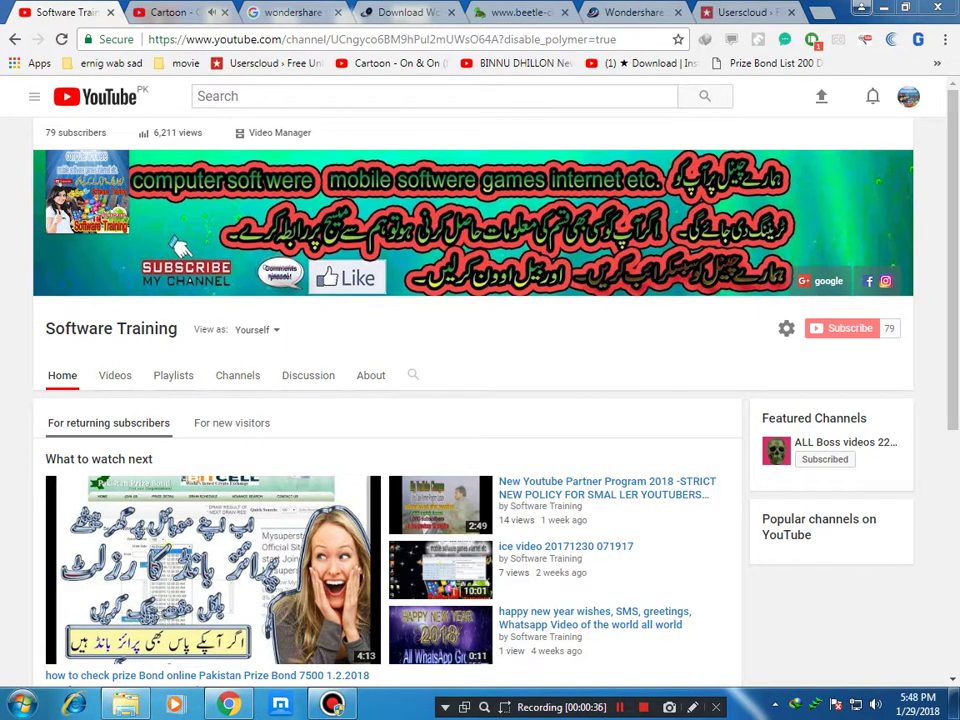
# Start the download of whsref1lm8.0crk2017.rar from its Userscloud page and launch Wondershare Filmora from the desktop
pyautogui.click(290, 12)
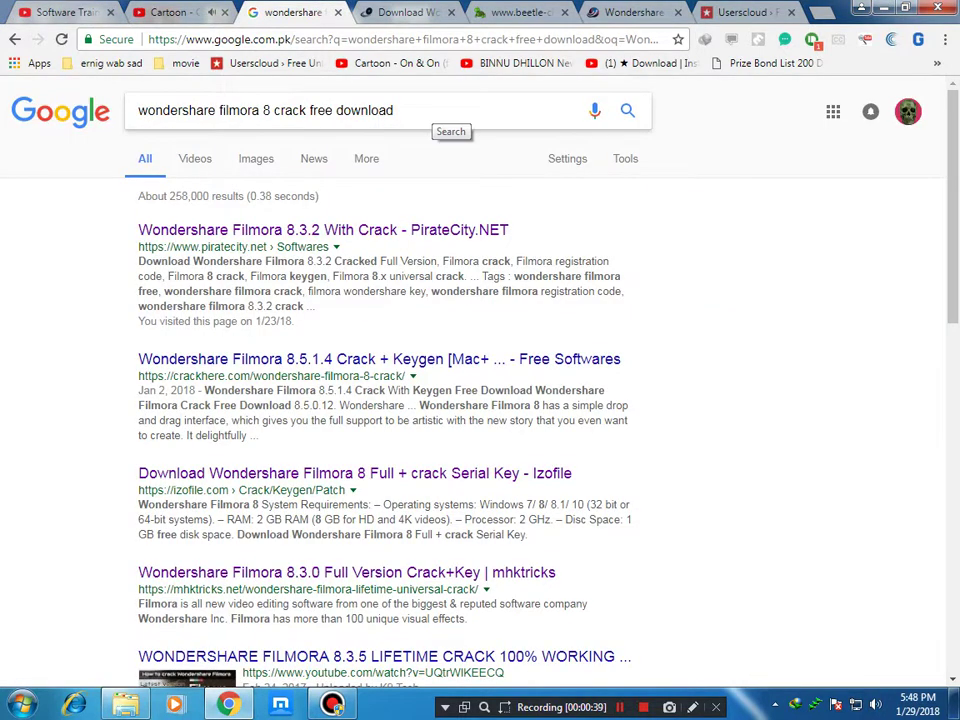
pyautogui.click(745, 12)
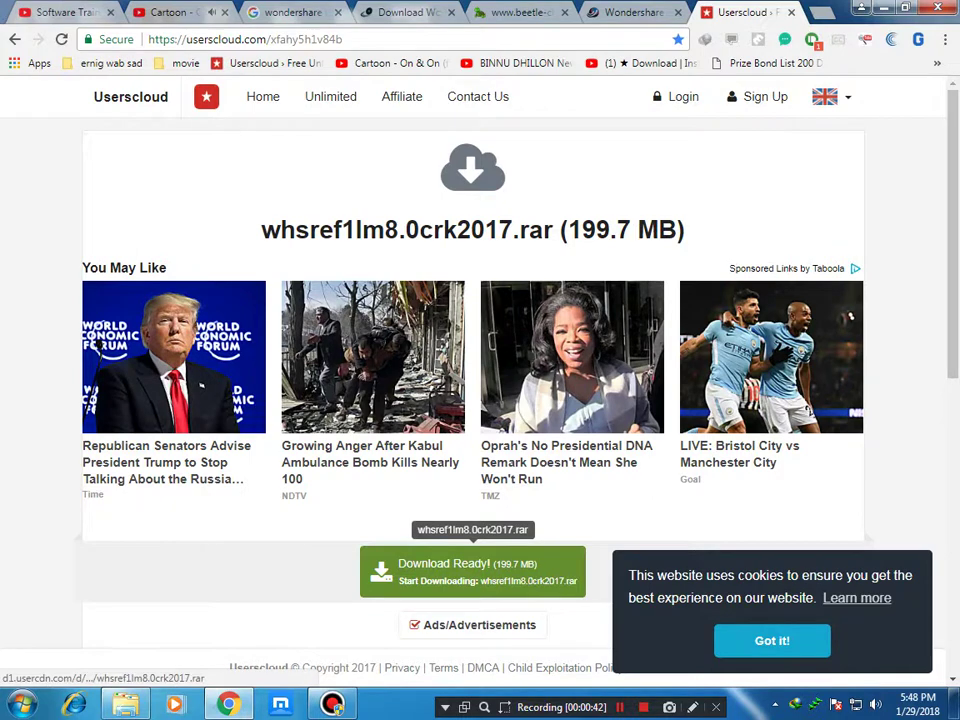
pyautogui.click(450, 530)
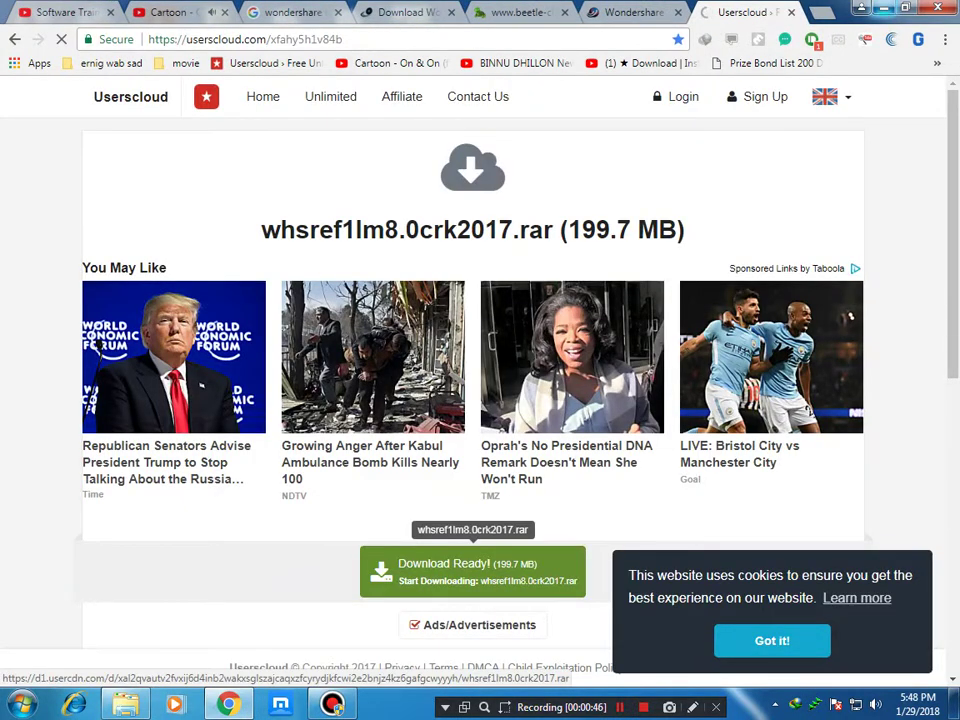
pyautogui.press('super+d')
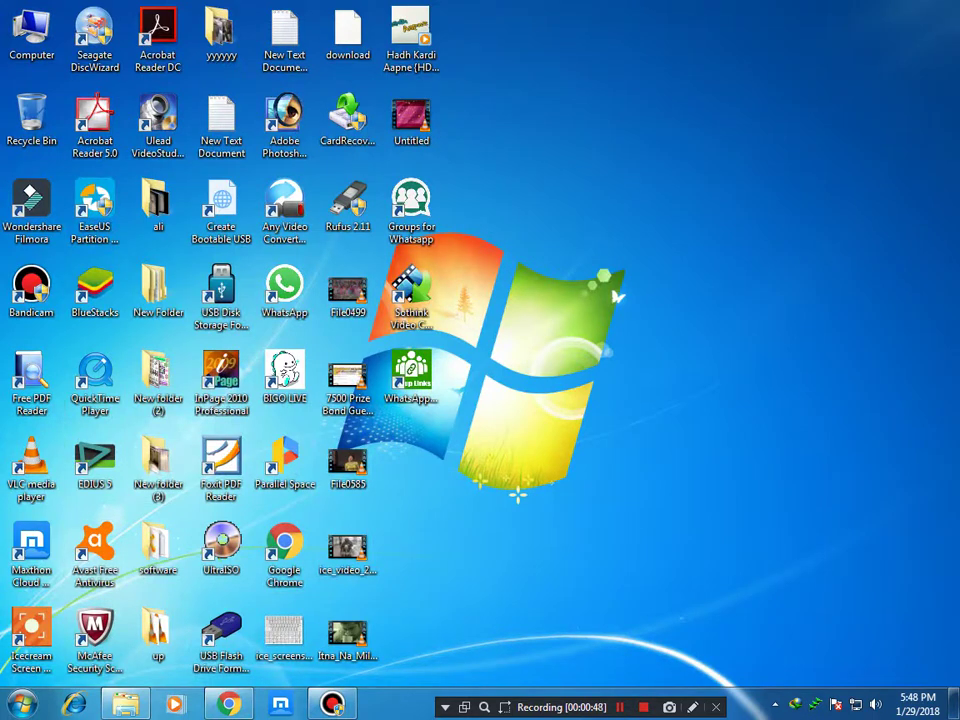
pyautogui.moveTo(229, 704)
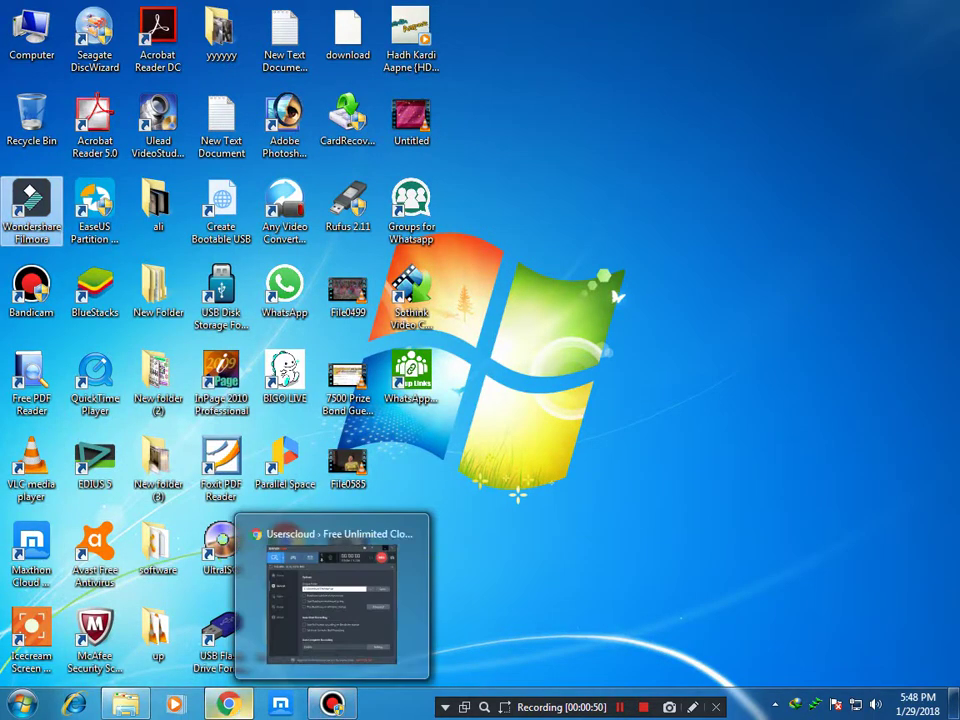
pyautogui.click(332, 600)
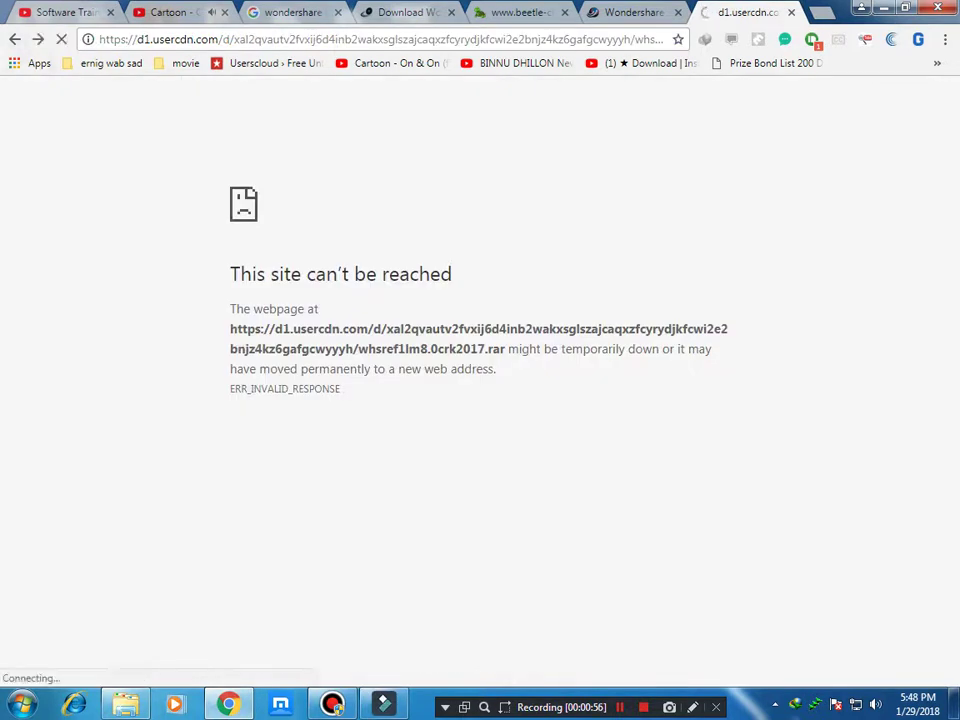
# Pause the Bond Alexa 007 video download in Internet Download Manager
pyautogui.click(816, 704)
pyautogui.click(816, 692)
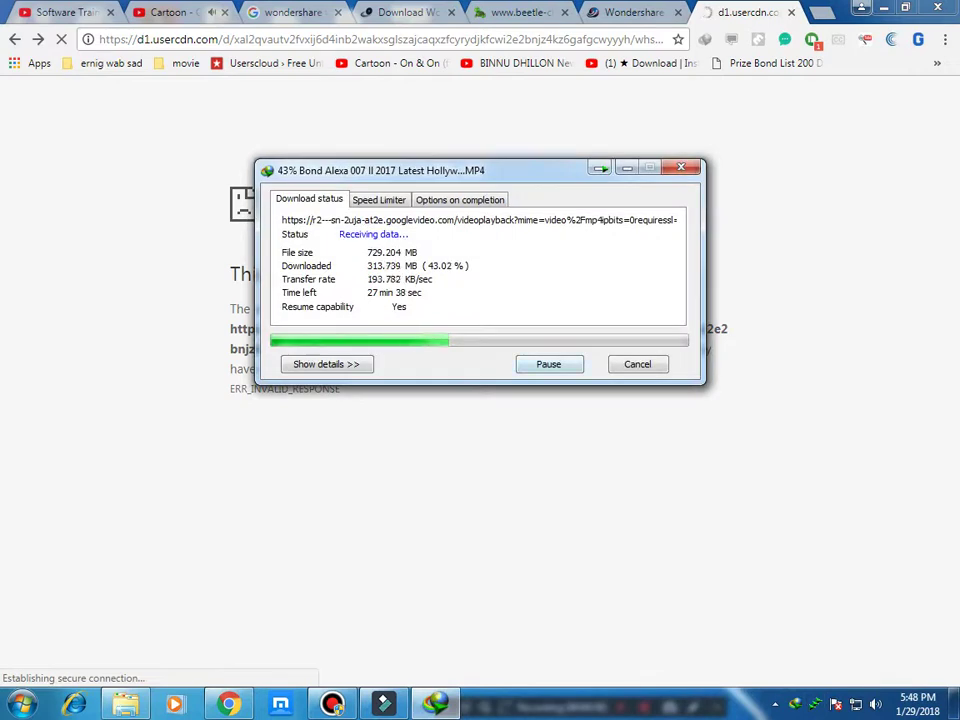
pyautogui.click(549, 365)
pyautogui.click(600, 168)
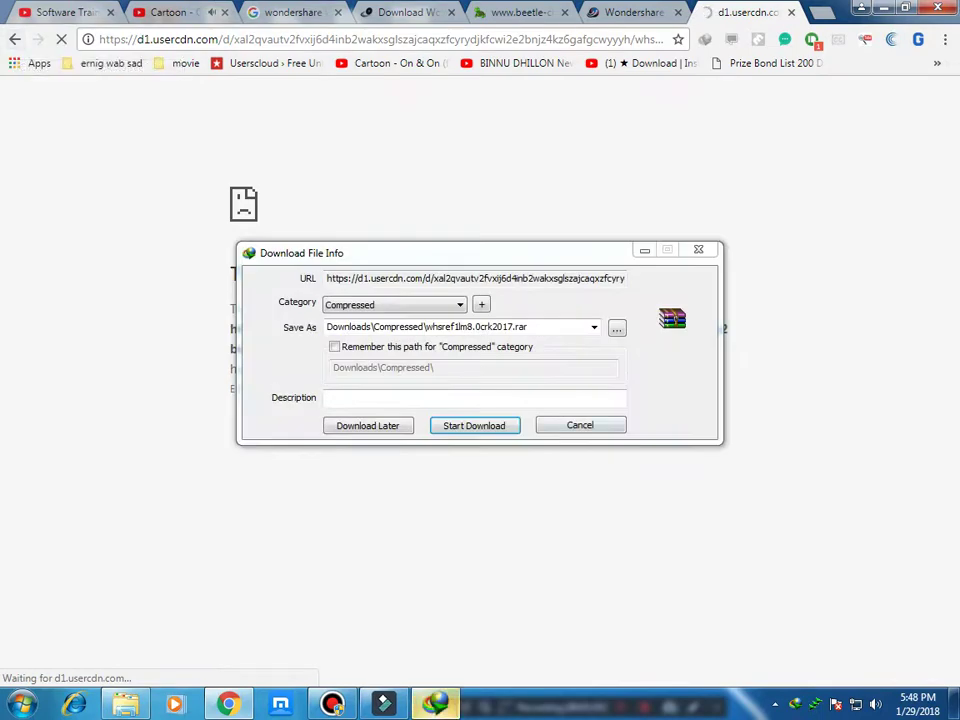
# Try to download whsref1lm8.0crk2017.rar in the Compressed category and return to its Userscloud page
pyautogui.click(475, 426)
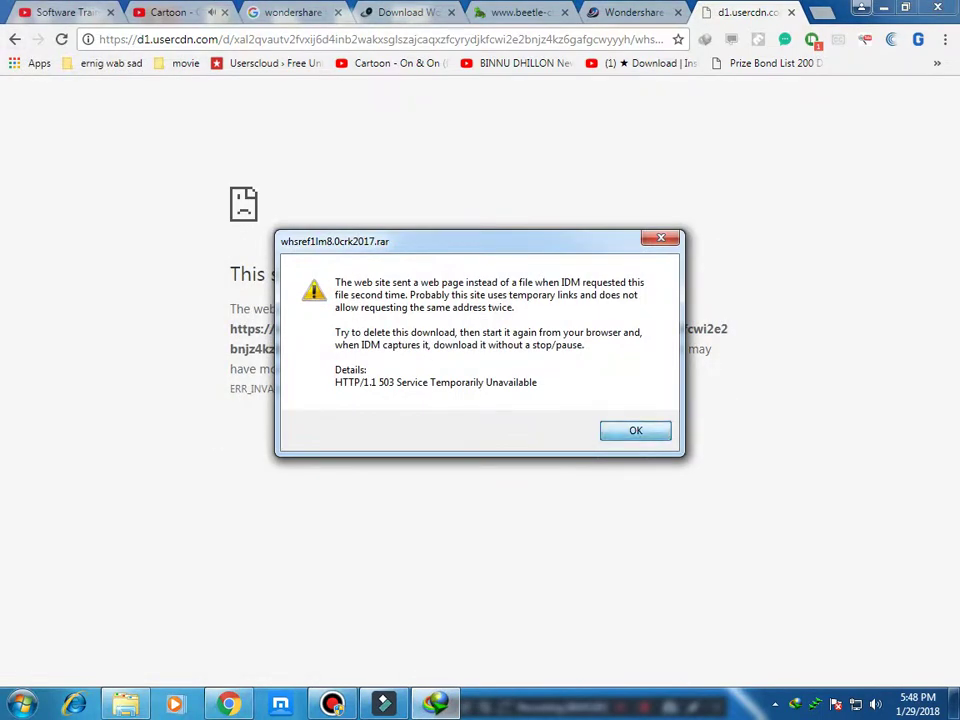
pyautogui.press('Return')
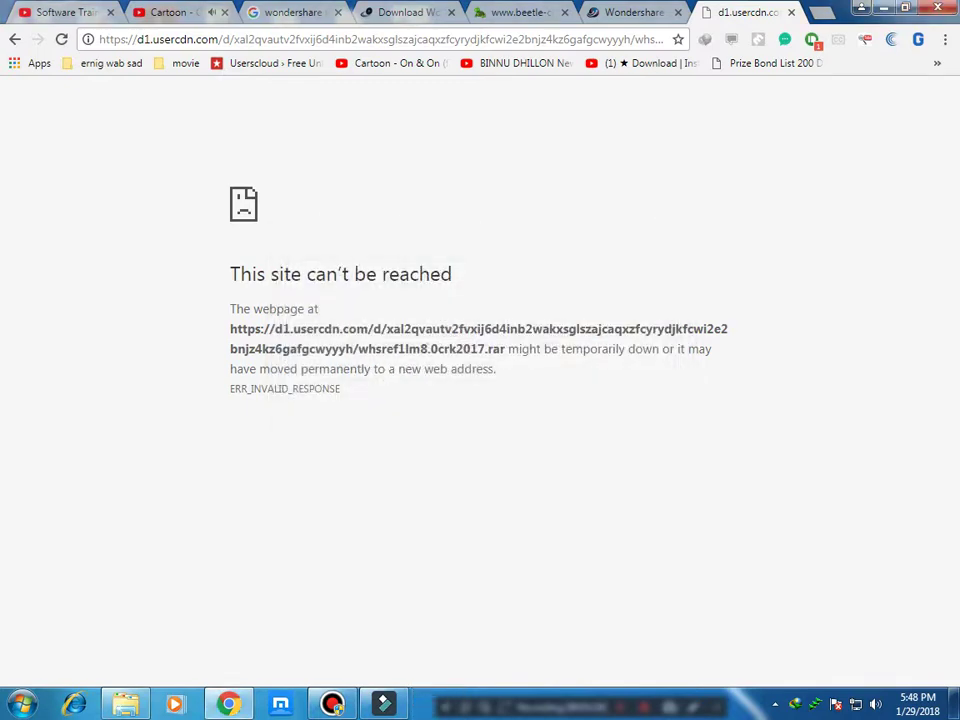
pyautogui.click(15, 39)
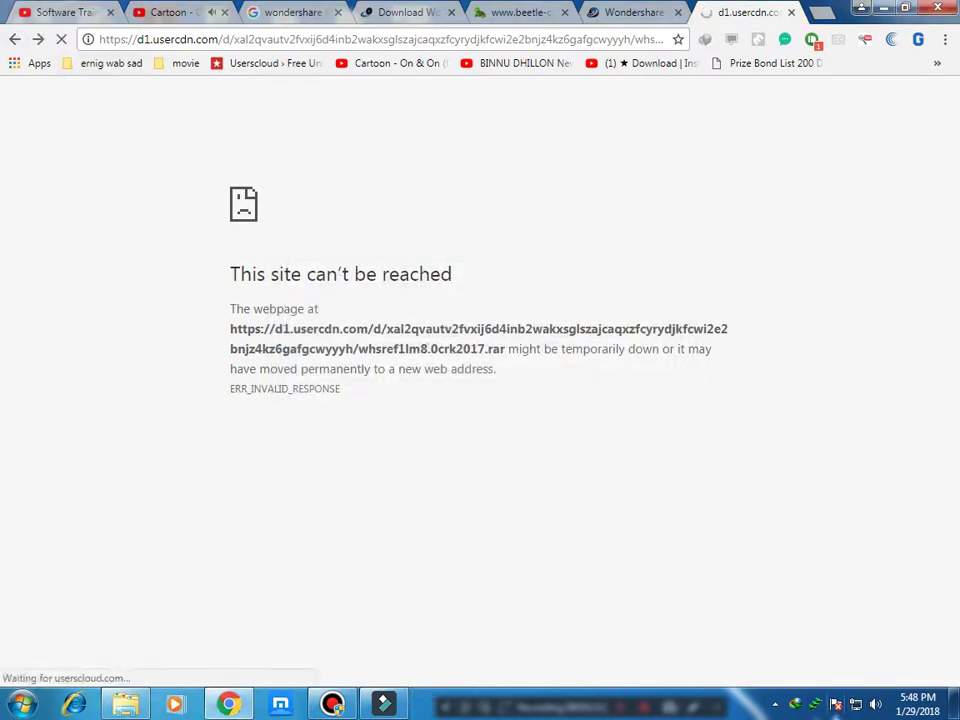
# Resume the whsref1lm8.0crk2017.rar download from the list in Internet Download Manager
pyautogui.doubleClick(796, 704)
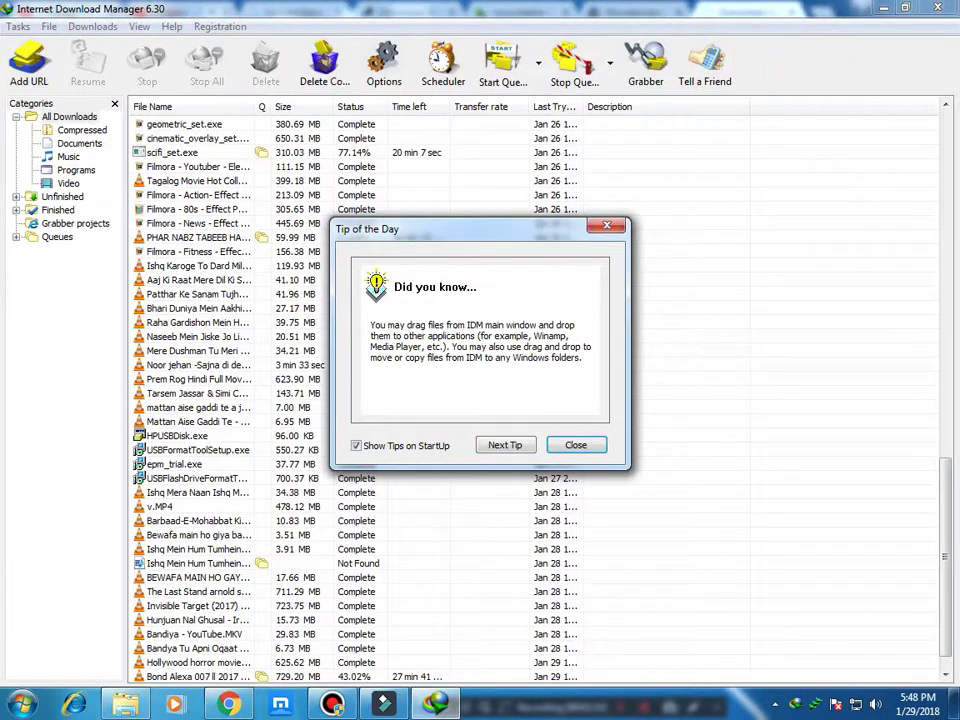
pyautogui.press('Return')
pyautogui.scroll(1, 535, 400)
pyautogui.scroll(-1, 535, 400)
pyautogui.scroll(1, 535, 400)
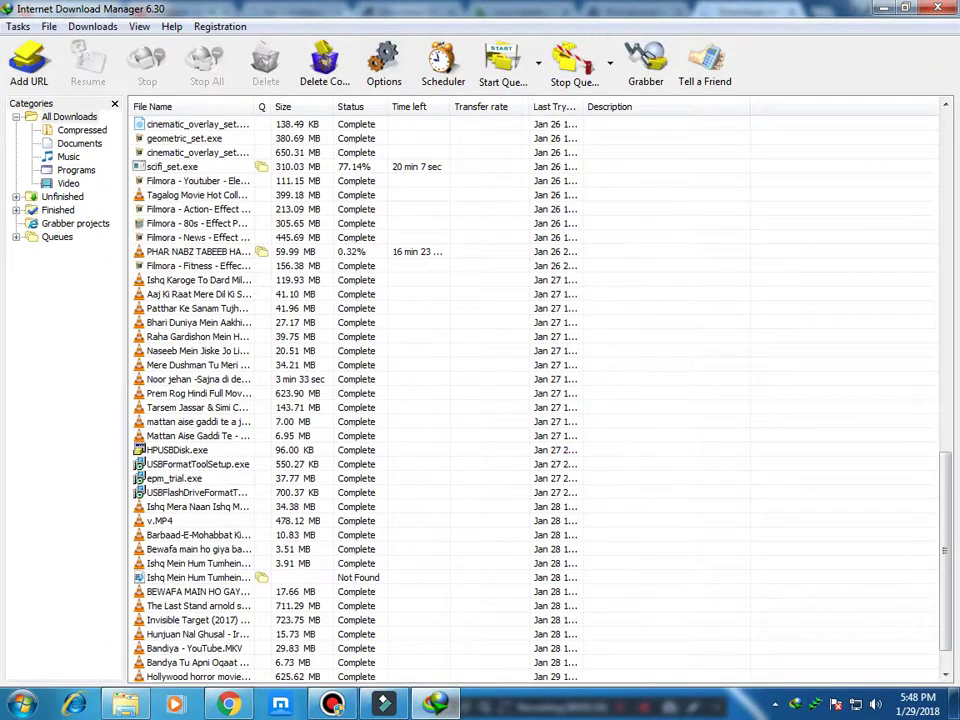
pyautogui.rightClick(266, 662)
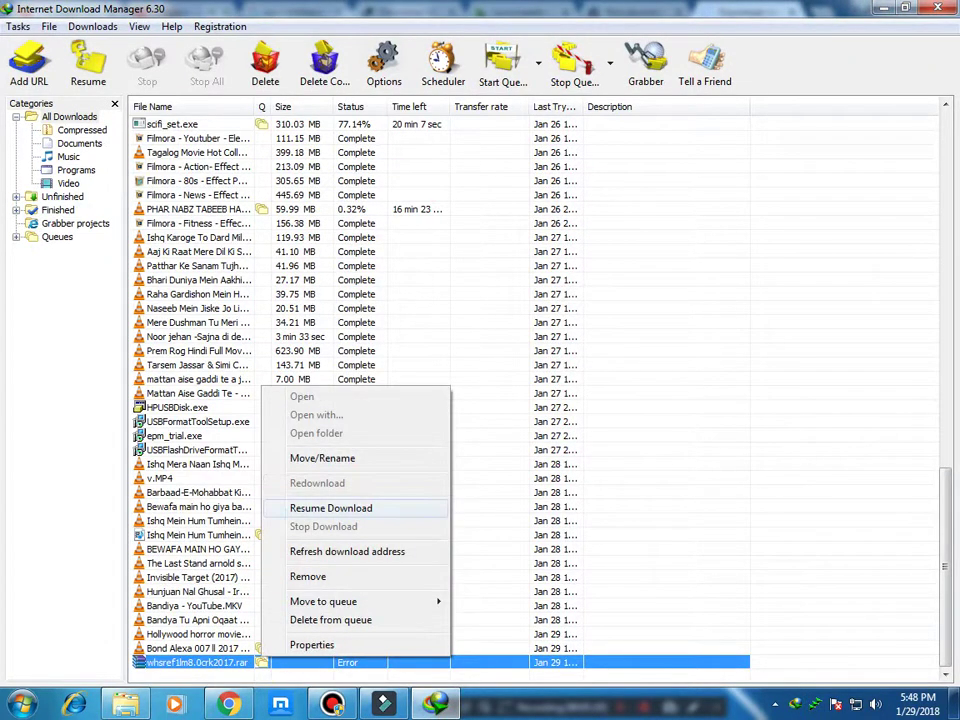
pyautogui.click(320, 508)
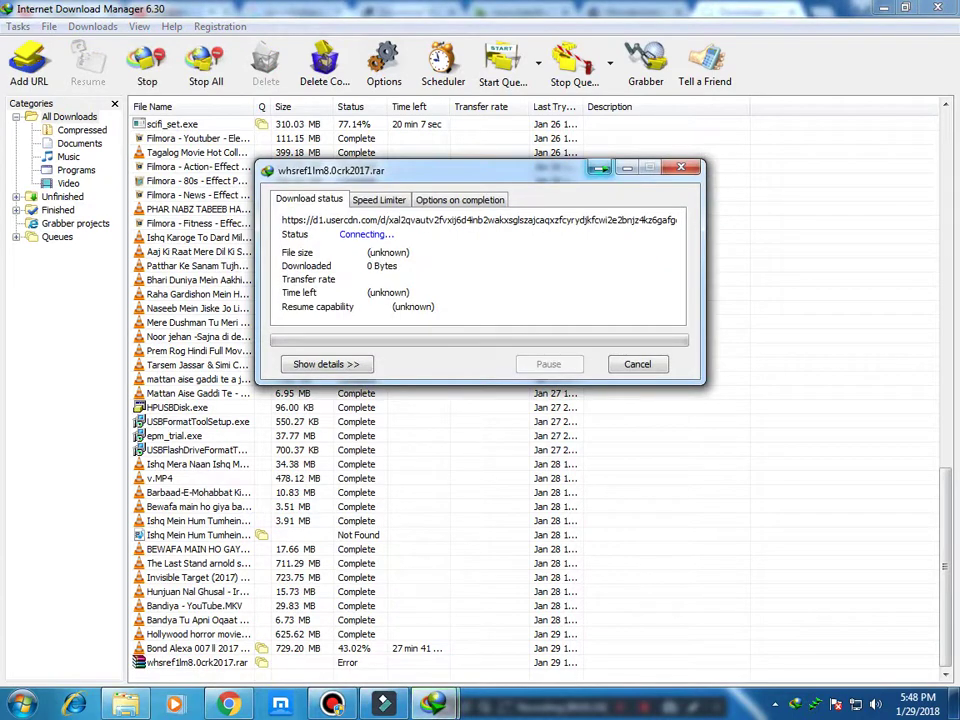
pyautogui.click(600, 168)
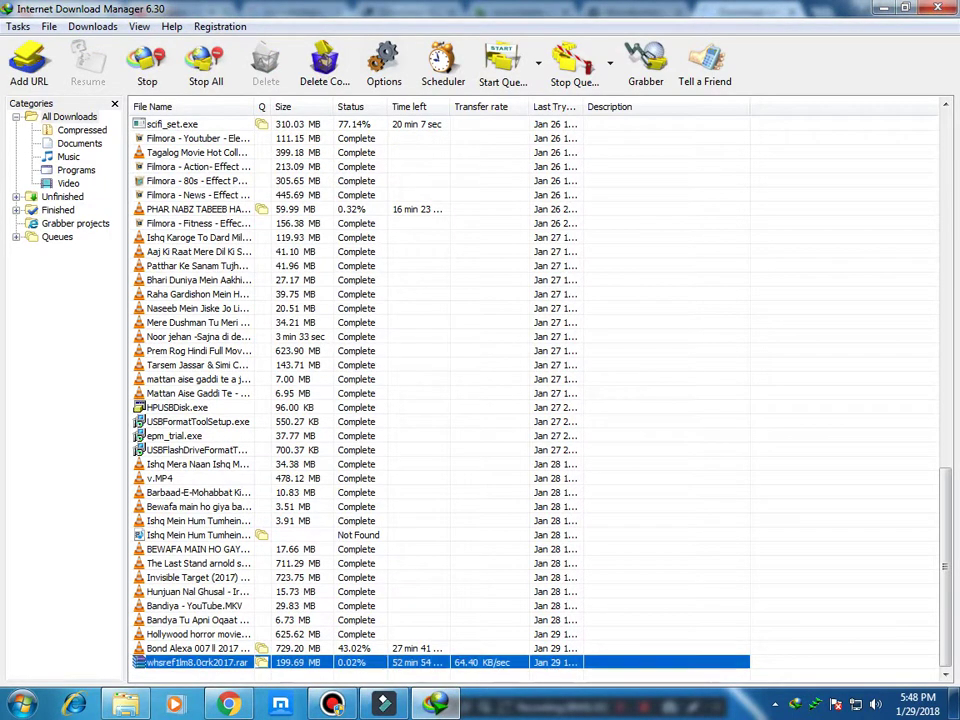
pyautogui.click(436, 704)
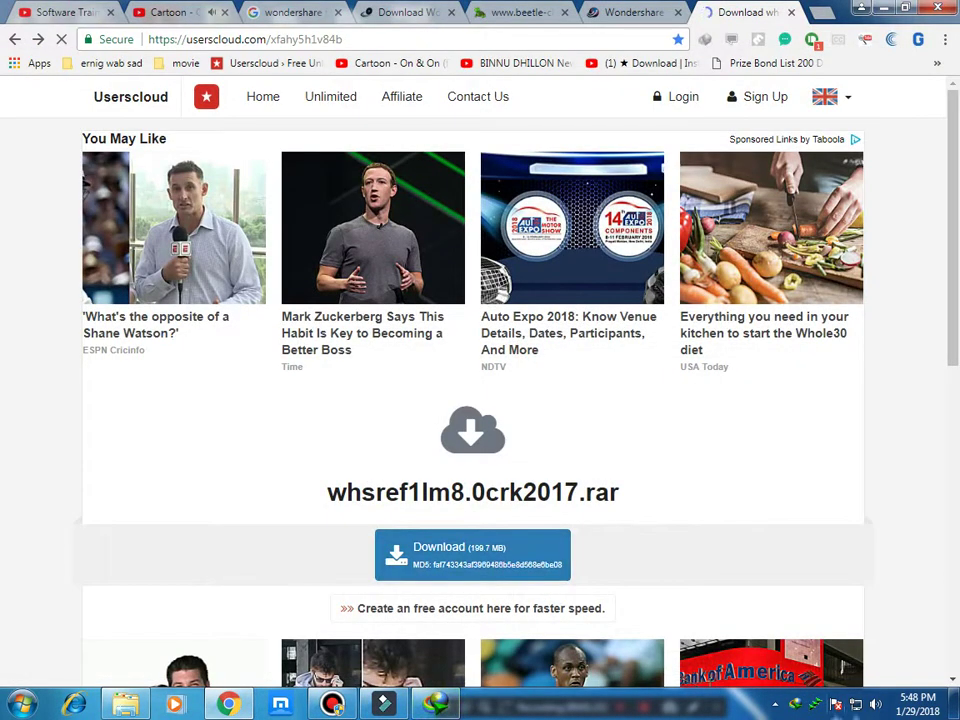
# Check the status of the whsref1lm8.0crk2017.rar download and close its status window
pyautogui.click(815, 704)
pyautogui.click(762, 688)
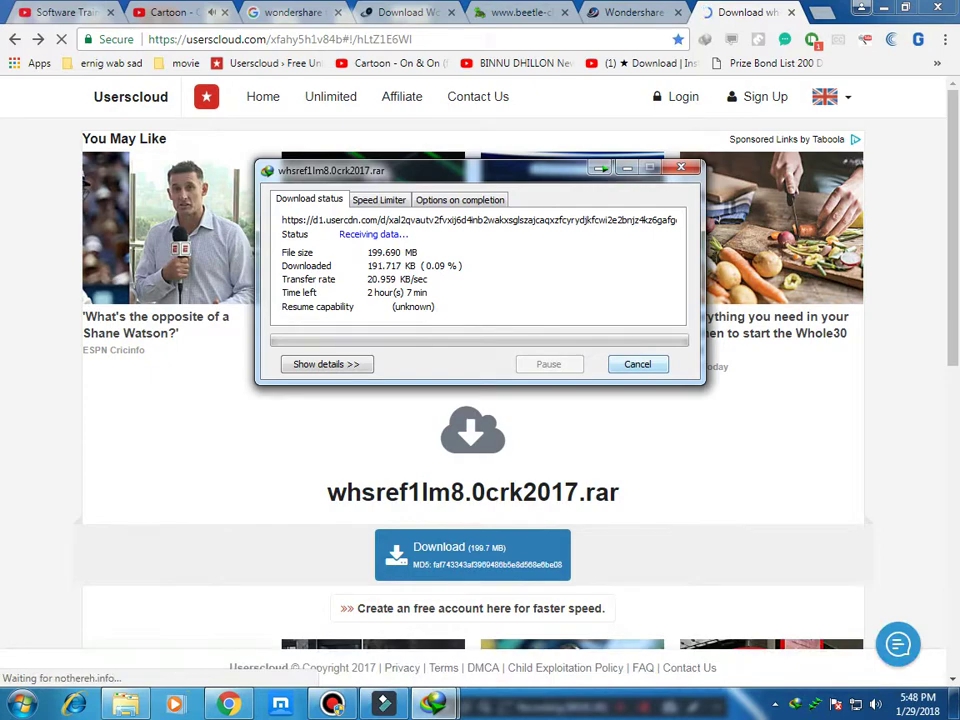
pyautogui.click(684, 168)
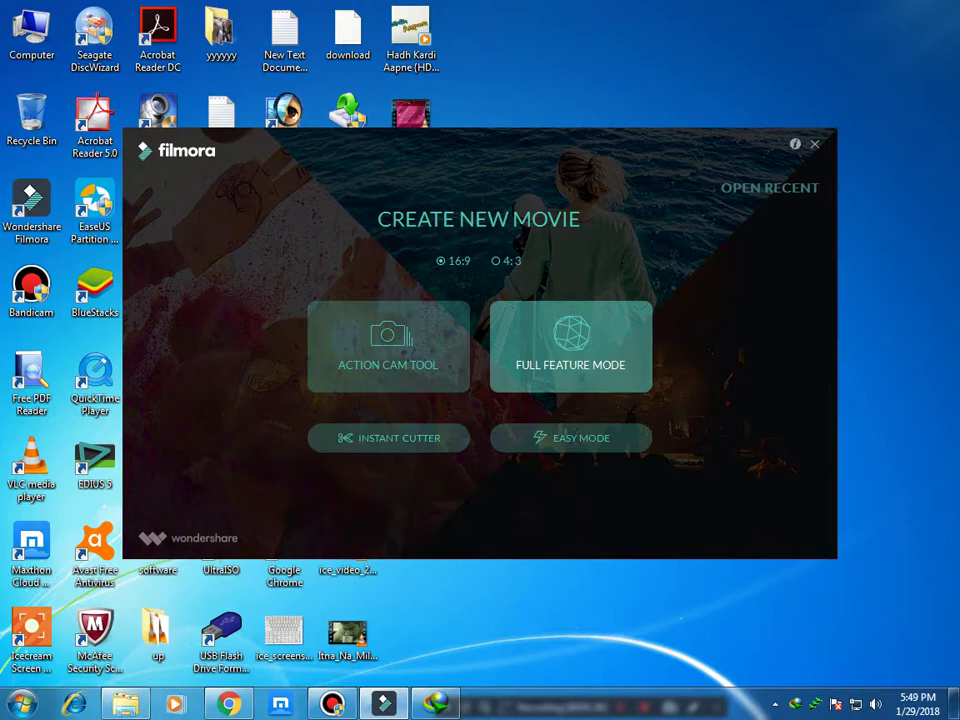
# Start a 16:9 Filmora project in full feature mode and preview the Blind_1 and Col_merge transitions
pyautogui.click(571, 347)
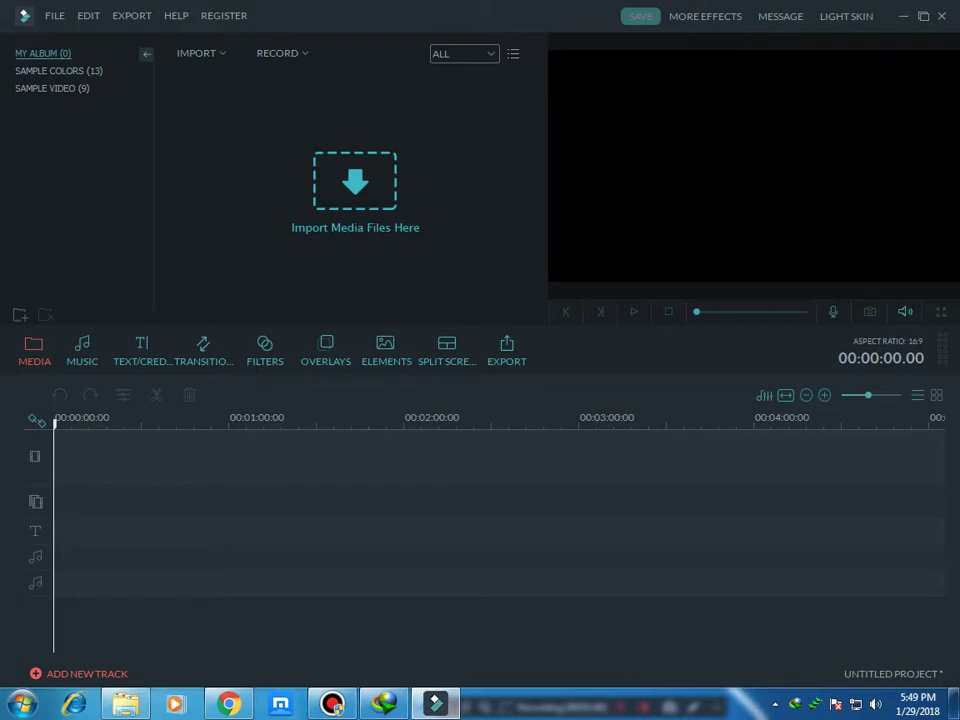
pyautogui.click(203, 350)
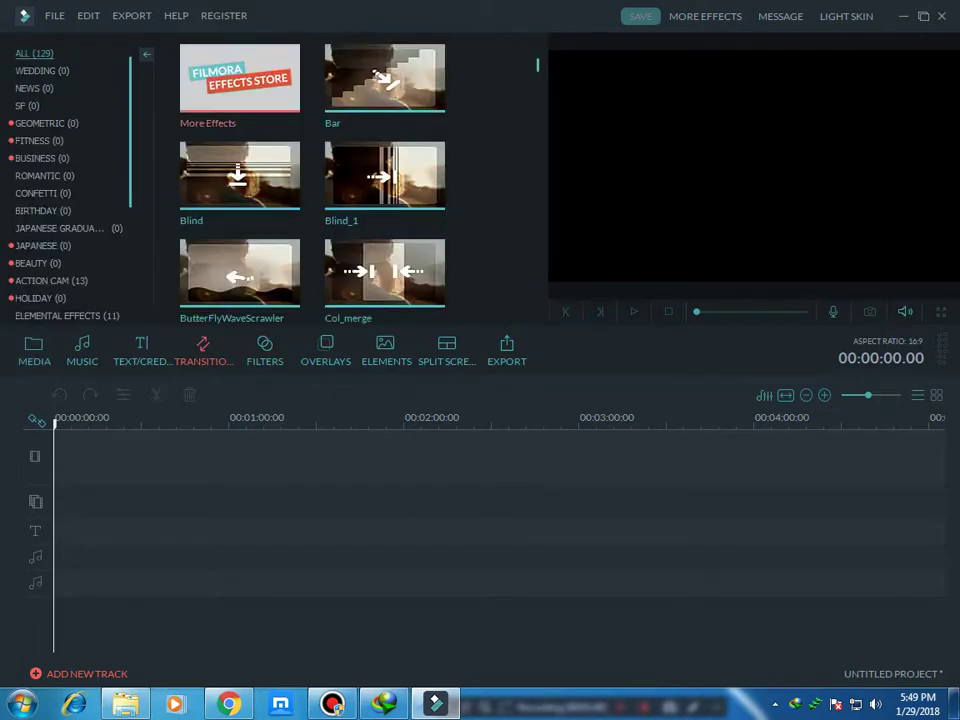
pyautogui.click(240, 79)
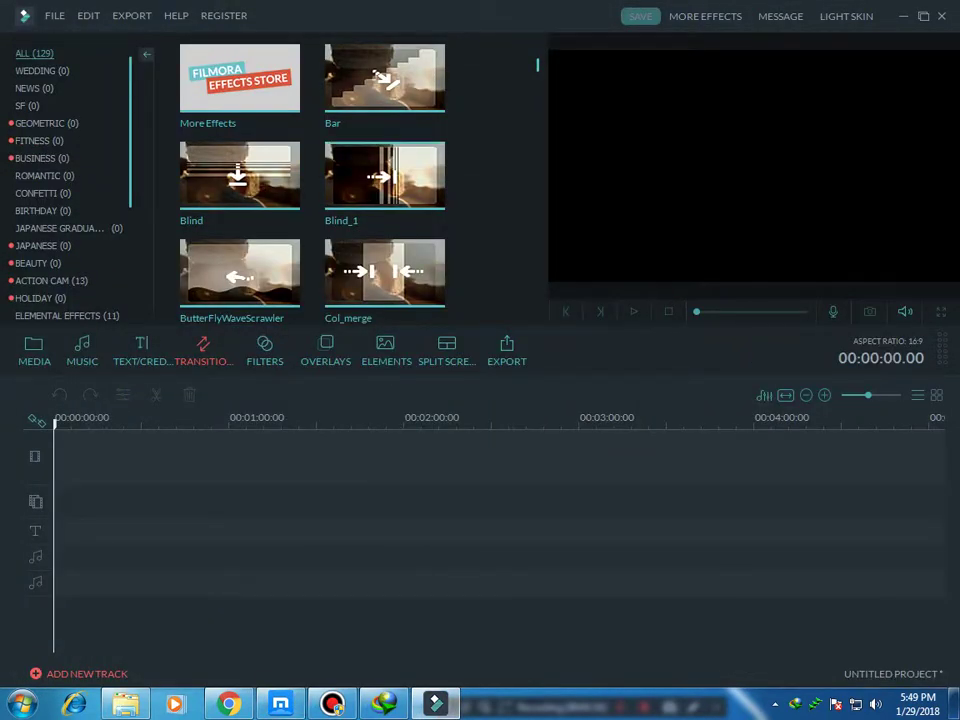
pyautogui.click(385, 176)
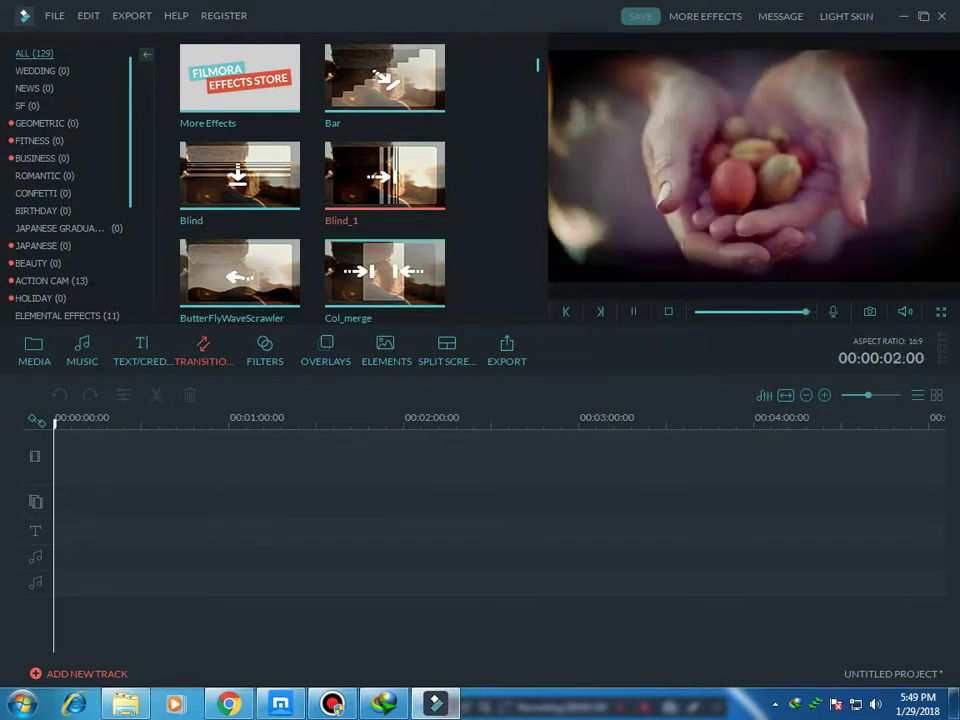
pyautogui.click(385, 273)
pyautogui.click(633, 311)
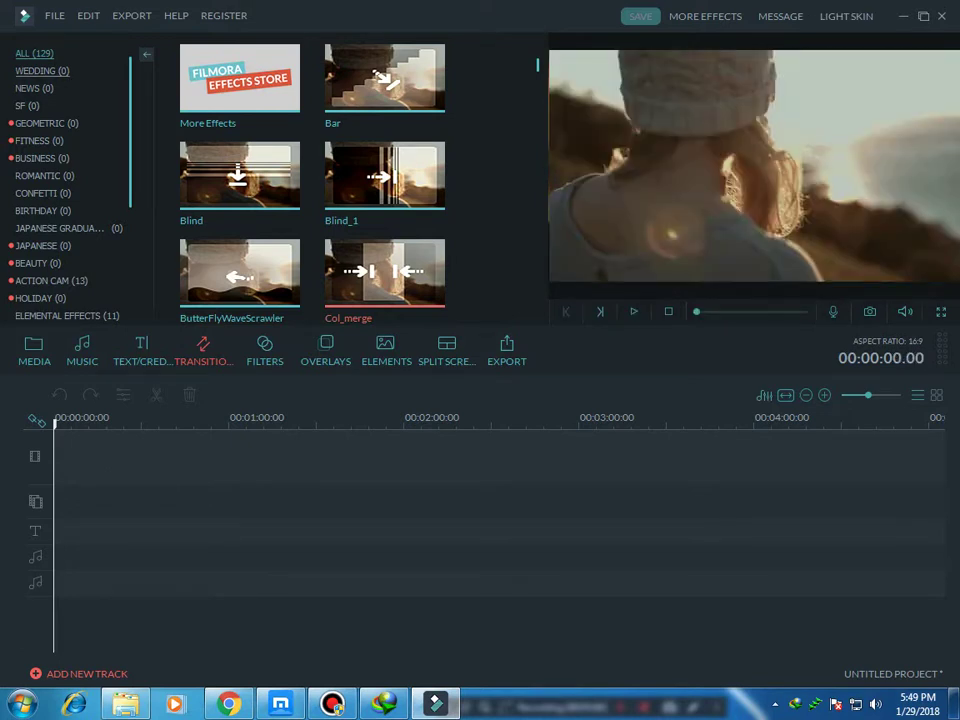
# Look through the Wedding and Elemental Effects transition categories and play the smoke-cloud elemental transition
pyautogui.click(42, 71)
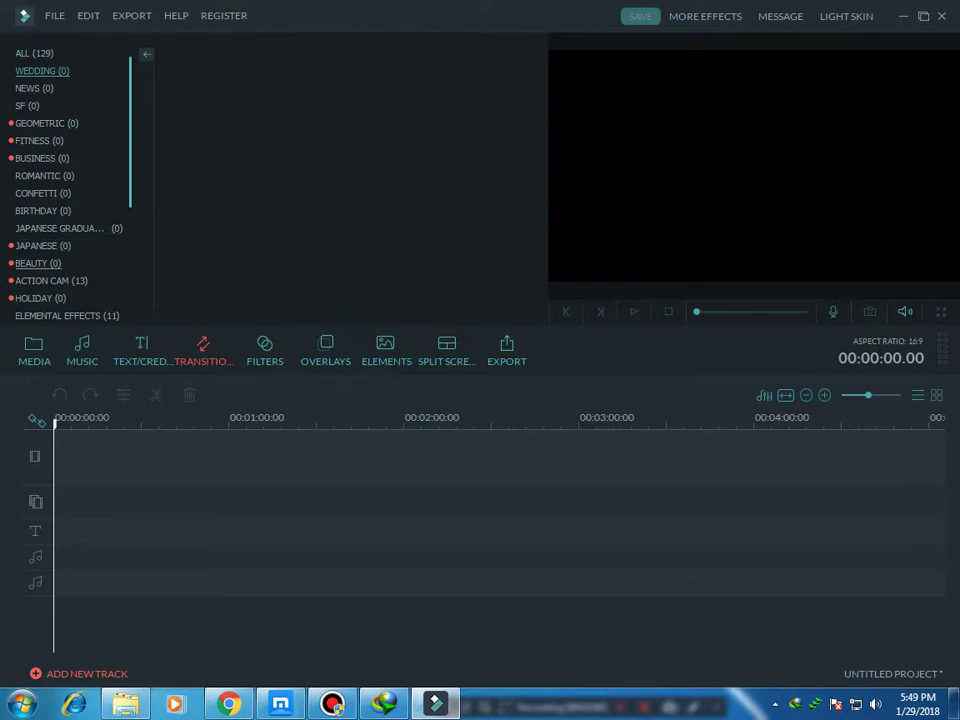
pyautogui.scroll(-3, 35, 262)
pyautogui.click(60, 210)
pyautogui.click(240, 176)
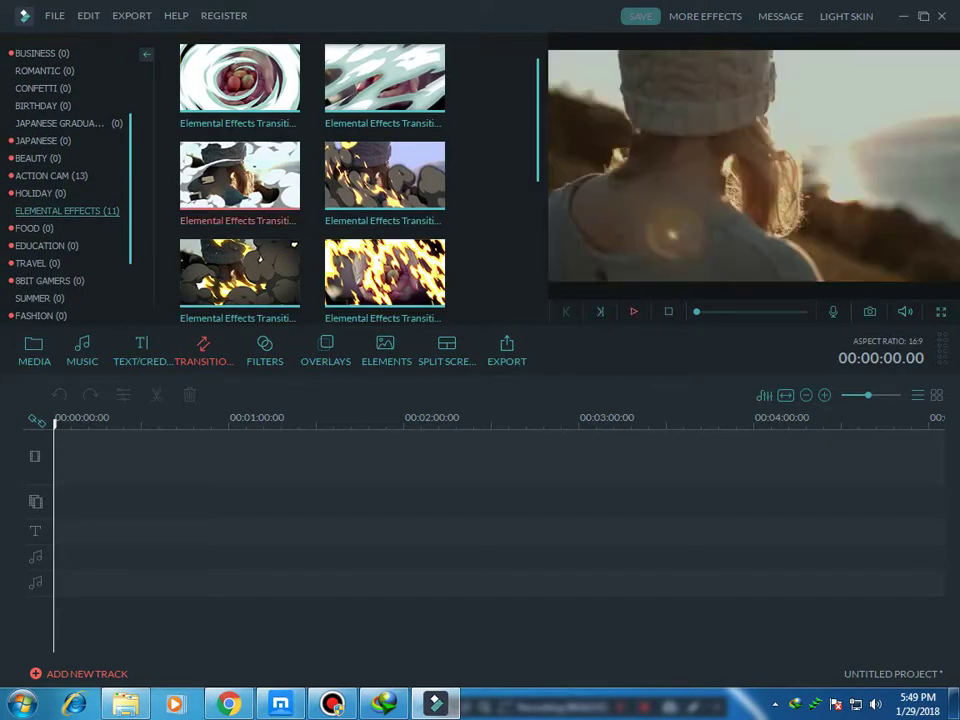
pyautogui.click(633, 311)
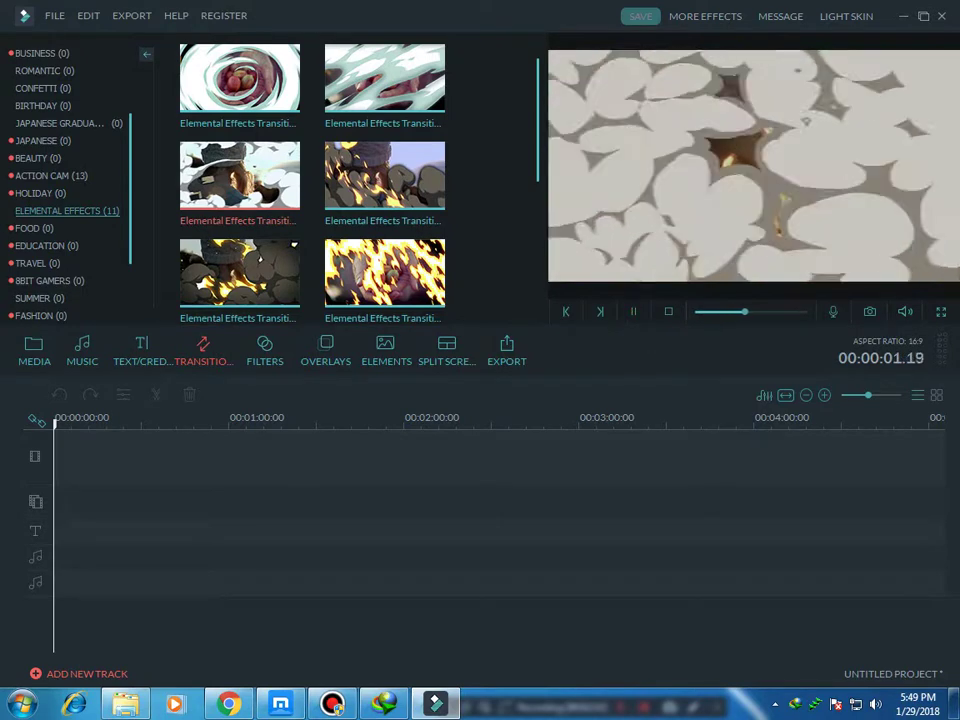
# Record the PC screen in Full Screen mode with the Wondershare Screen Recorder
pyautogui.click(54, 15)
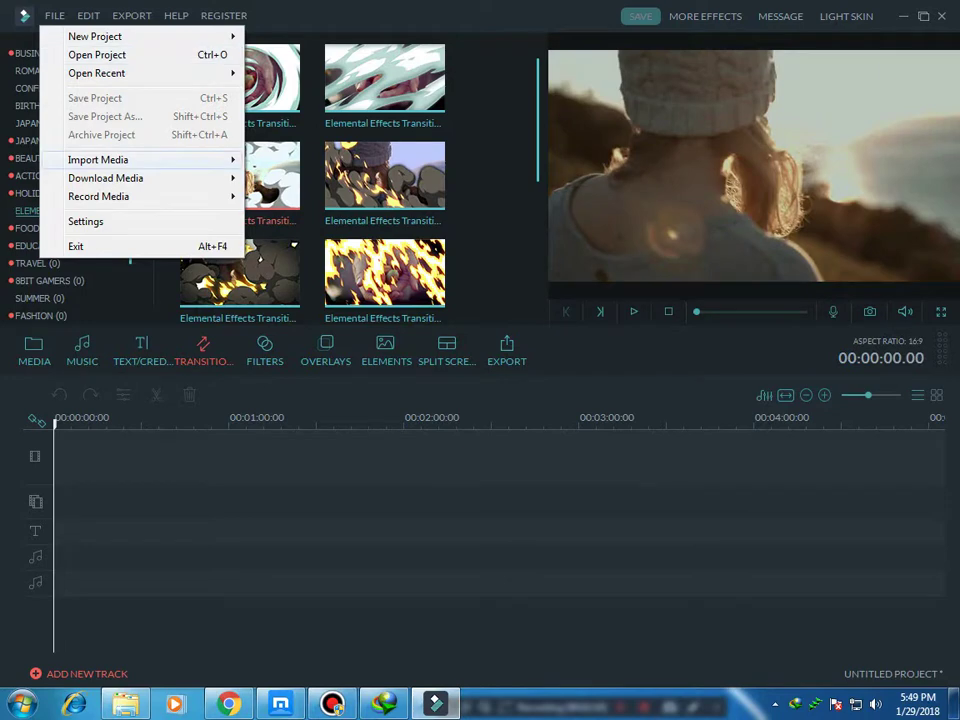
pyautogui.moveTo(100, 160)
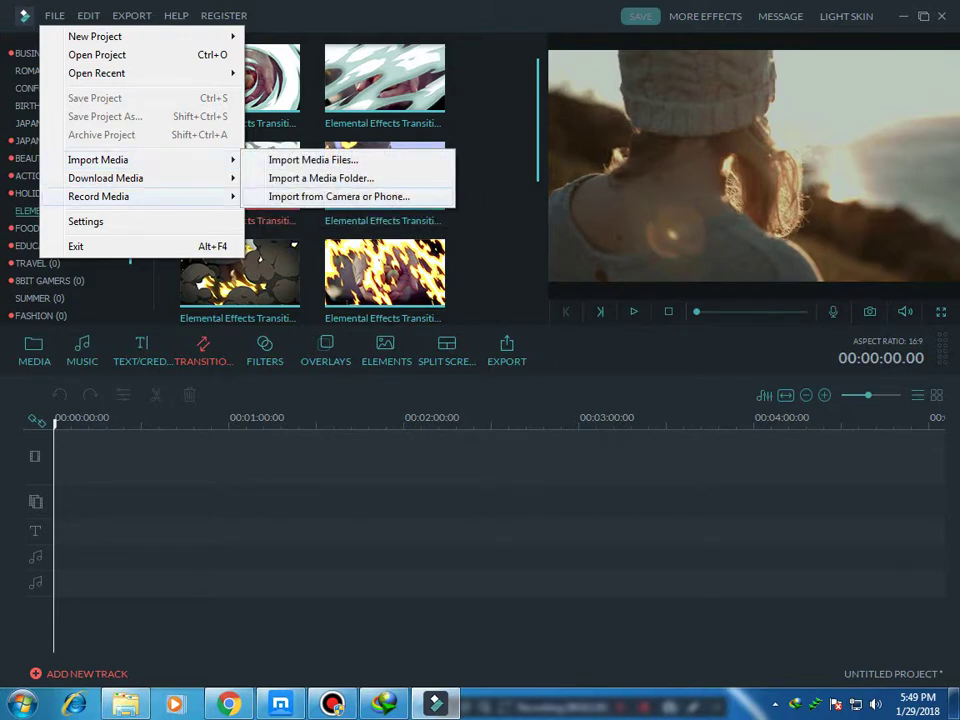
pyautogui.moveTo(150, 178)
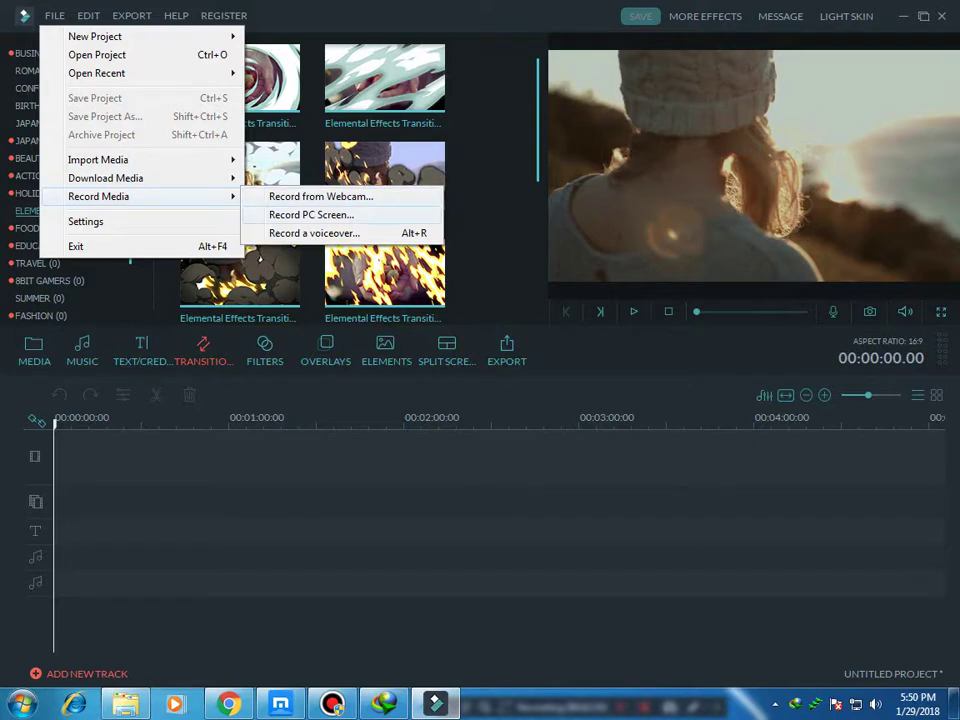
pyautogui.click(311, 214)
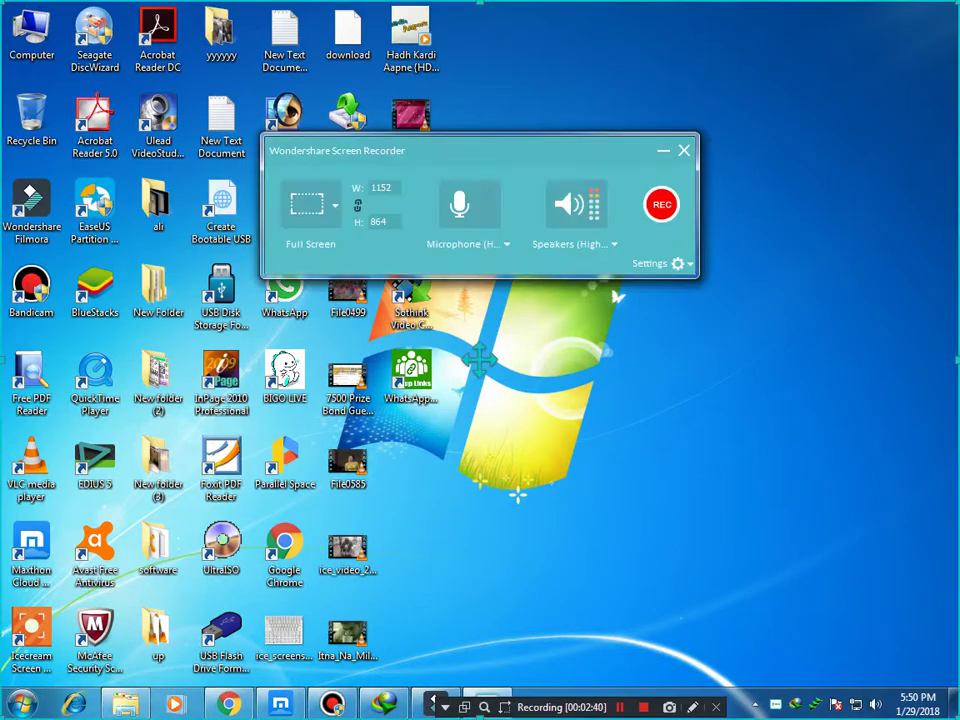
pyautogui.click(661, 205)
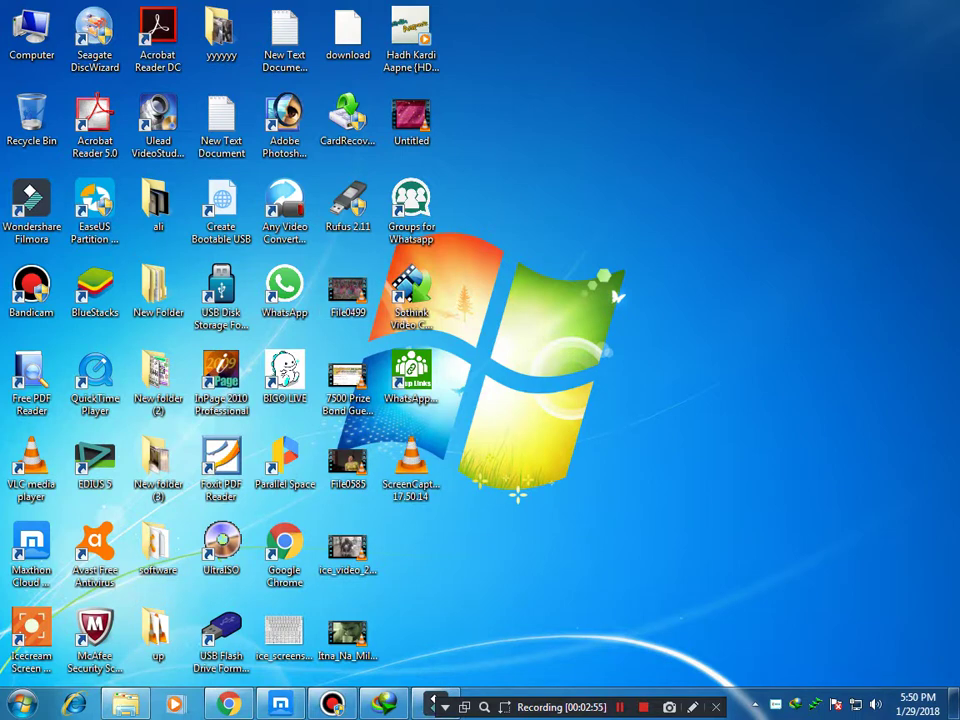
pyautogui.click(32, 33)
pyautogui.doubleClick(32, 33)
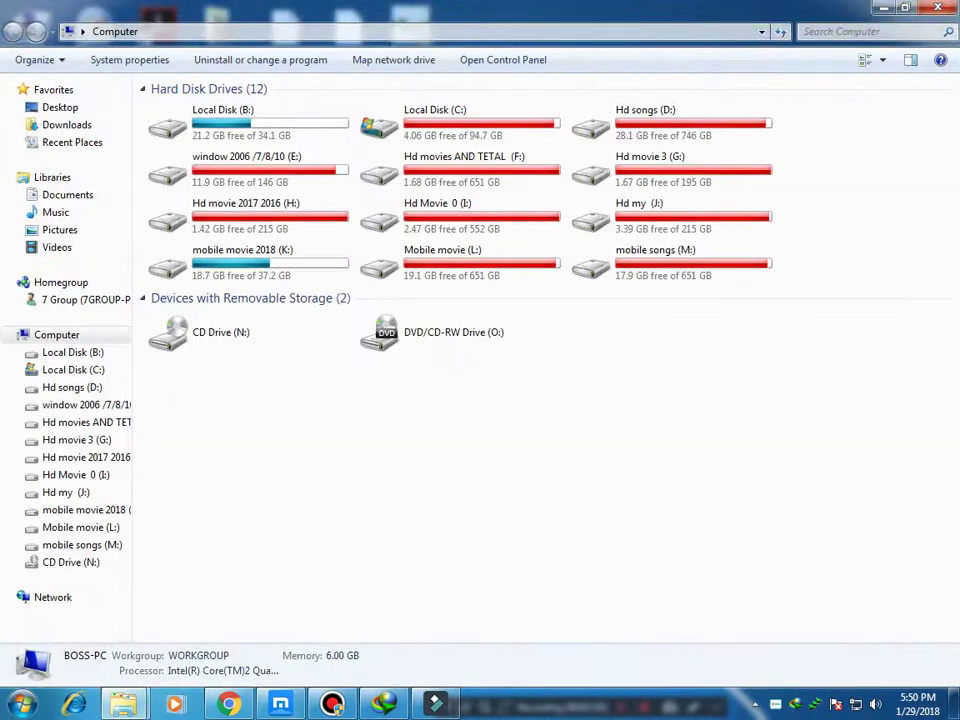
pyautogui.click(937, 8)
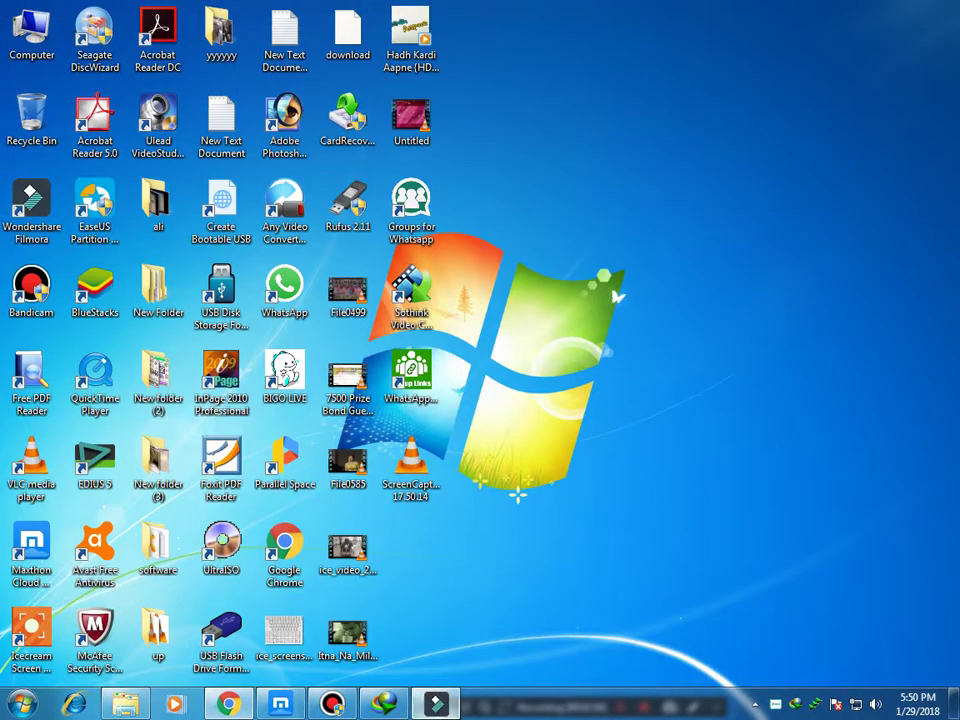
# Stop the full-screen recording and close the folder window showing the captured file
pyautogui.click(435, 703)
pyautogui.click(435, 703)
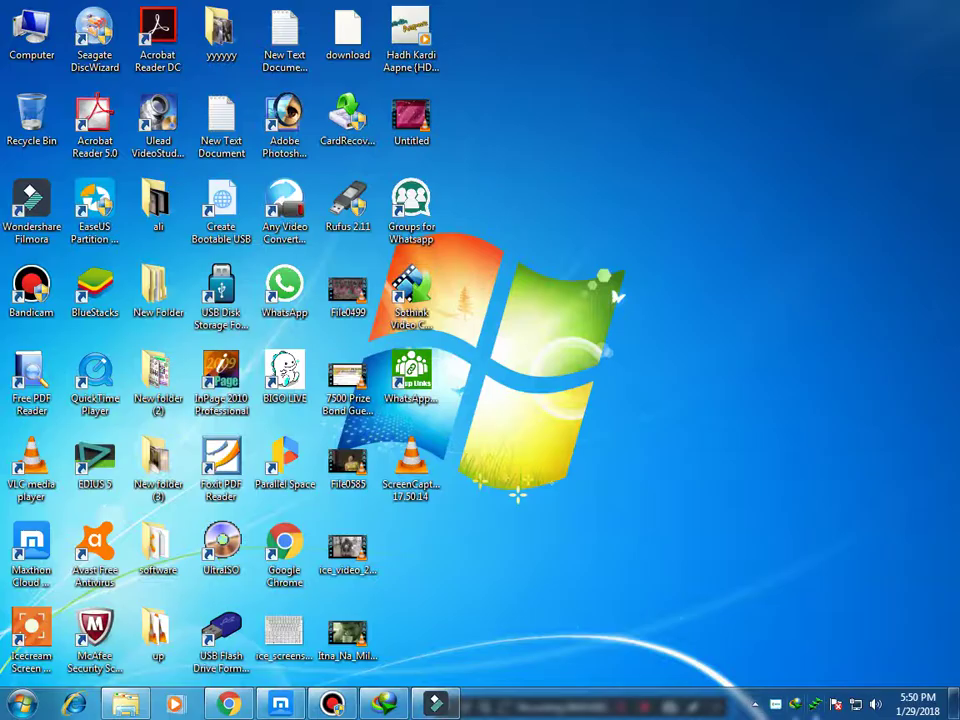
pyautogui.rightClick(776, 704)
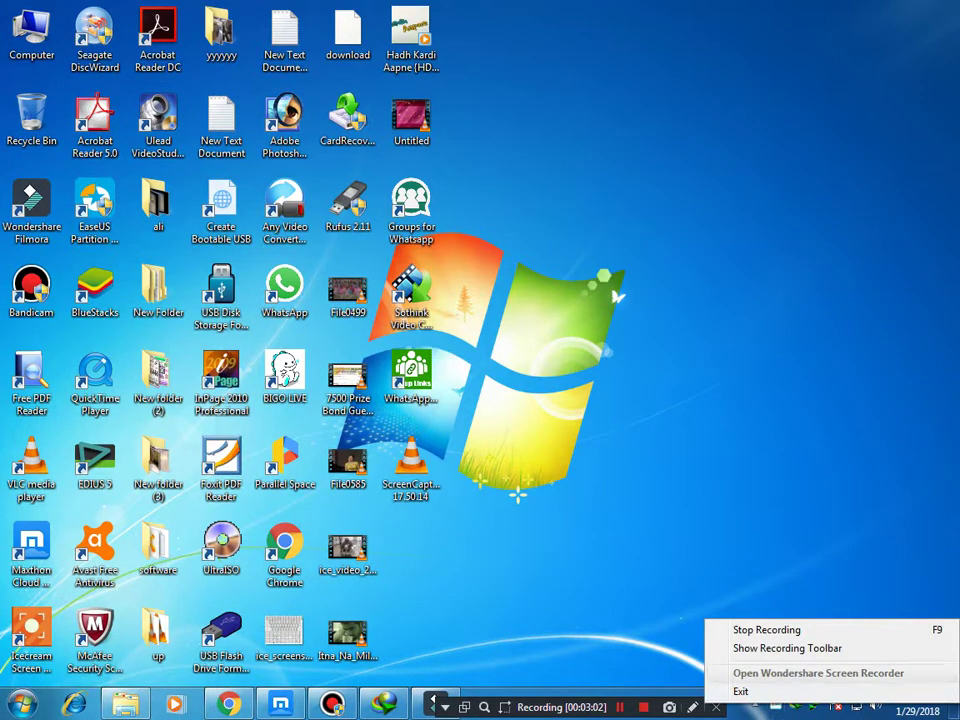
pyautogui.click(766, 630)
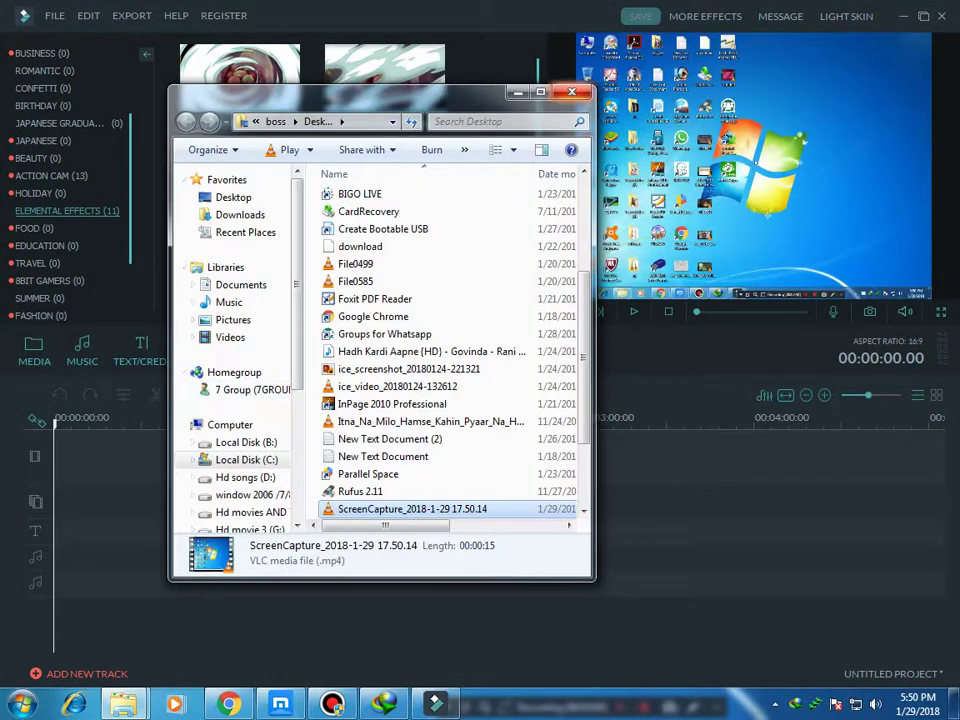
pyautogui.click(572, 92)
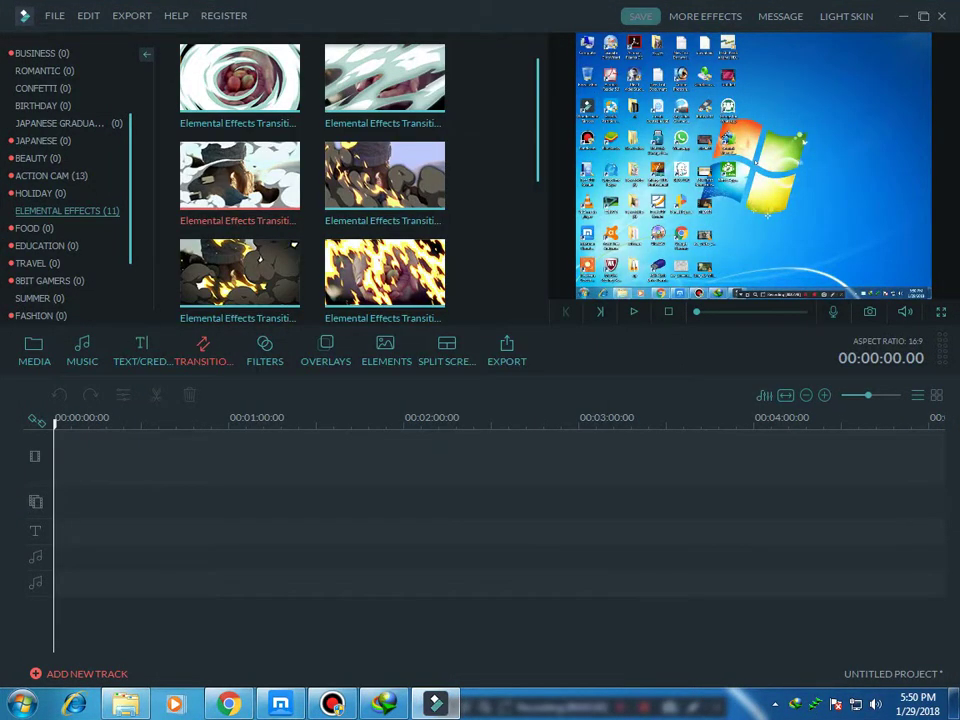
# Add the ScreenCapture clip from the media album to the start of the video track and preview its playback
pyautogui.scroll(2, 70, 180)
pyautogui.click(34, 351)
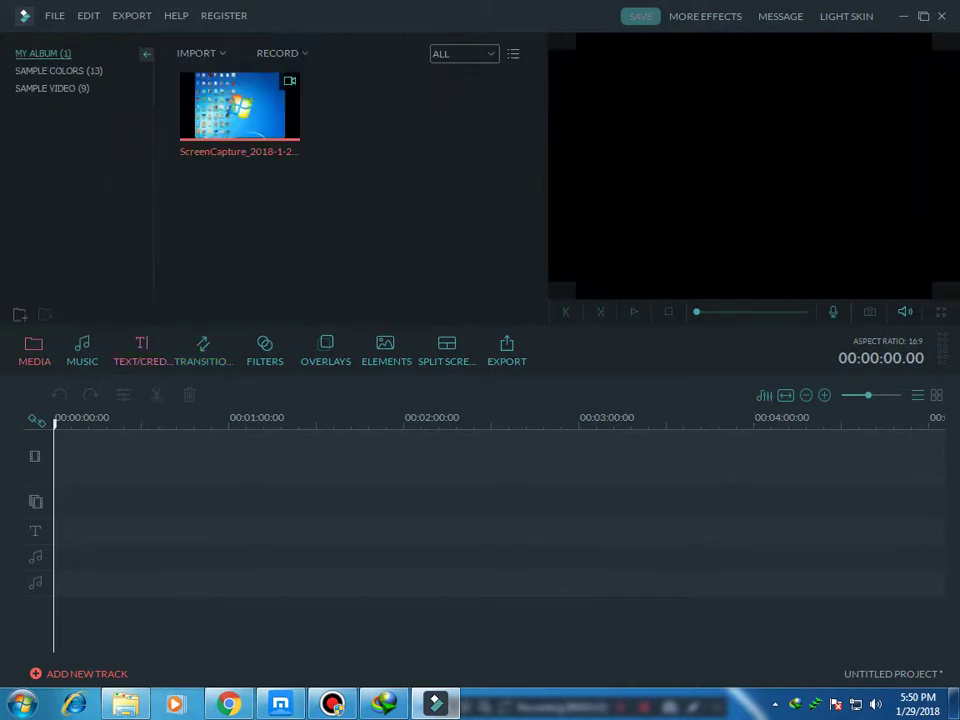
pyautogui.moveTo(240, 106); pyautogui.dragTo(76, 458)
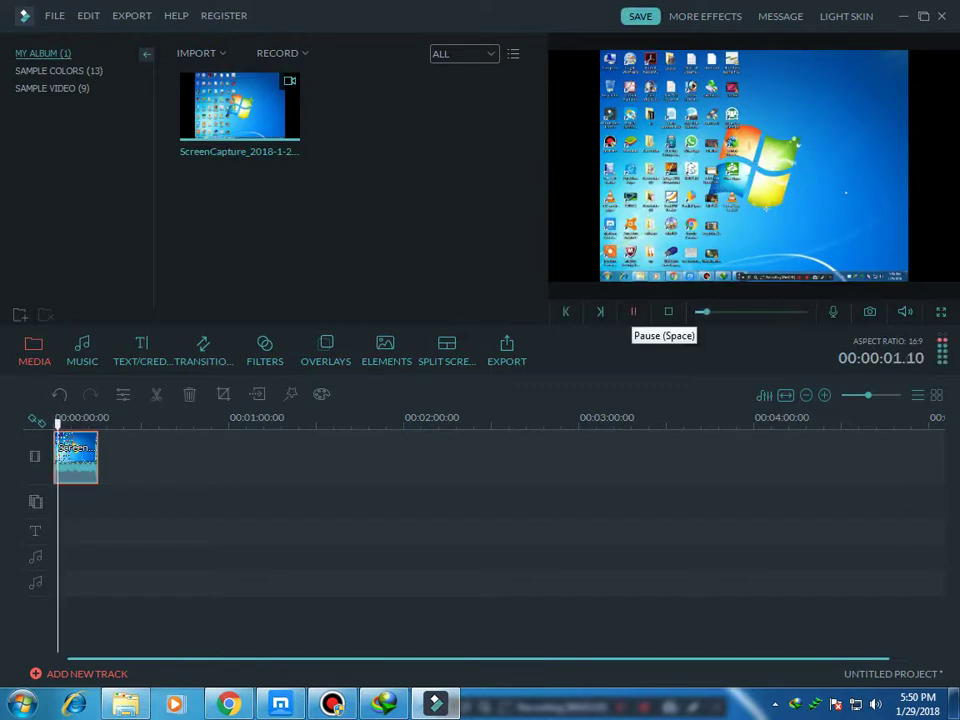
pyautogui.click(633, 312)
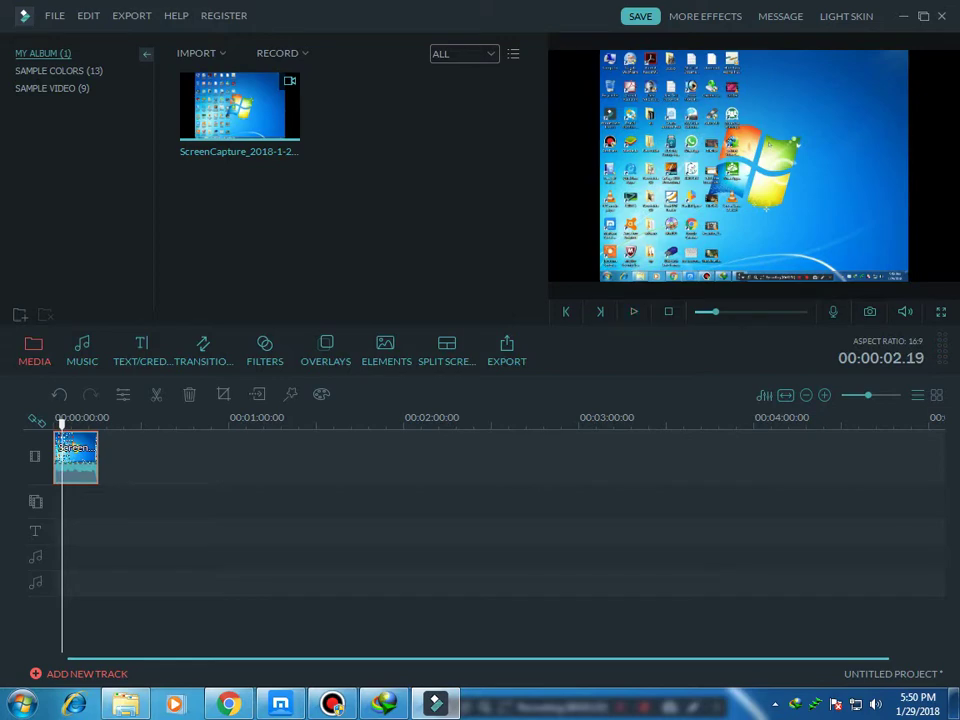
# Place the Hand Sketch Lower 3rd title on the text track just after the end of the screen capture clip
pyautogui.click(142, 351)
pyautogui.click(240, 272)
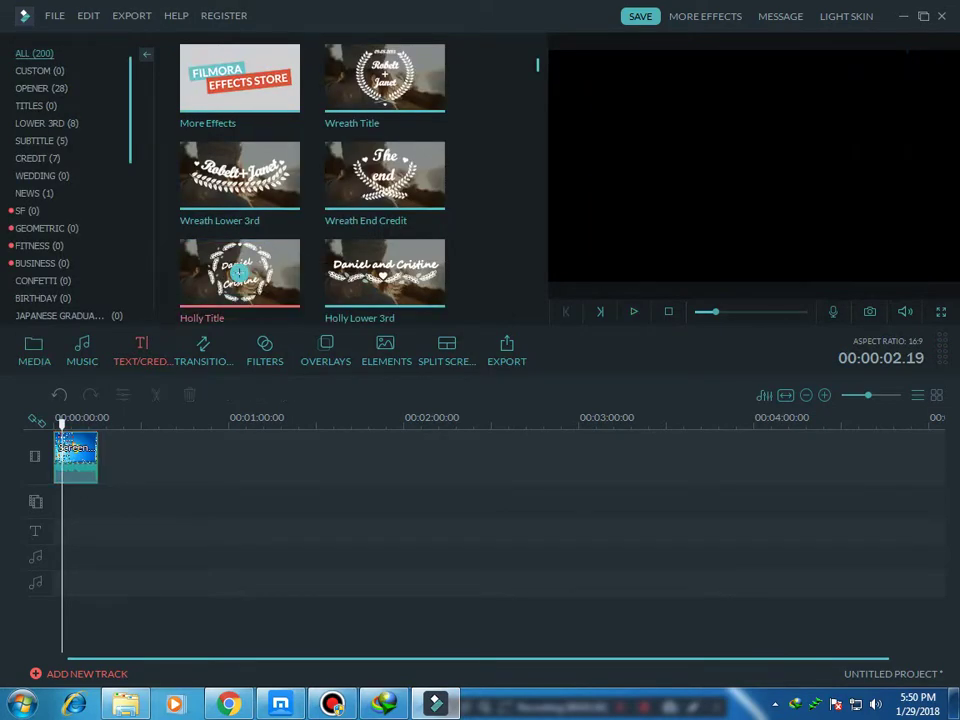
pyautogui.scroll(-2, 240, 272)
pyautogui.scroll(-5, 384, 180)
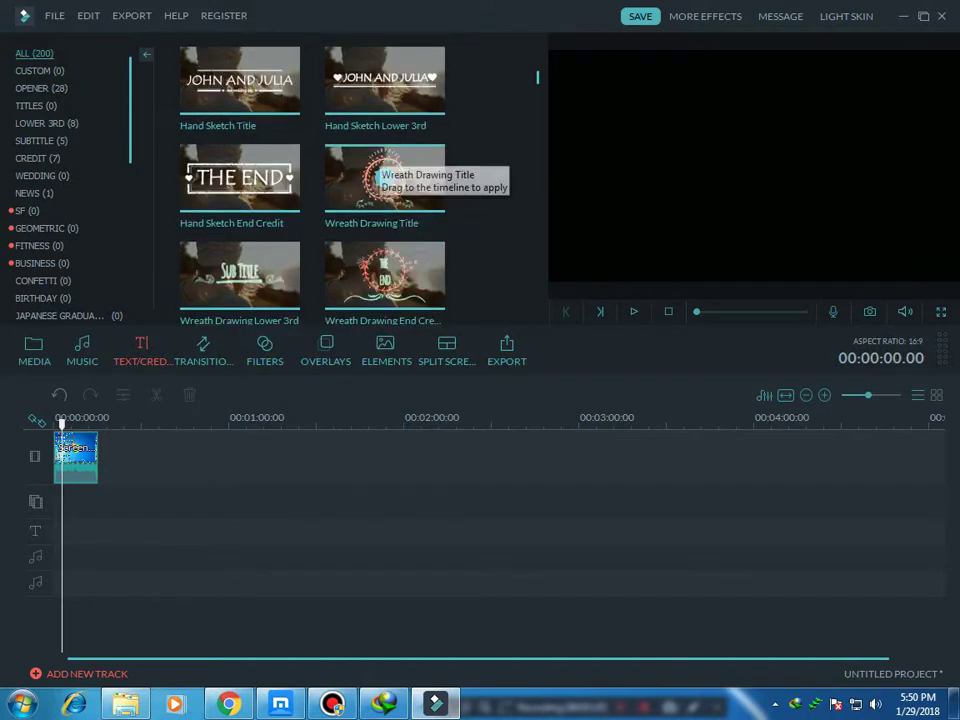
pyautogui.moveTo(91, 532)
pyautogui.mouseDown()
pyautogui.moveTo(115, 532)
pyautogui.moveTo(105, 531)
pyautogui.mouseUp()
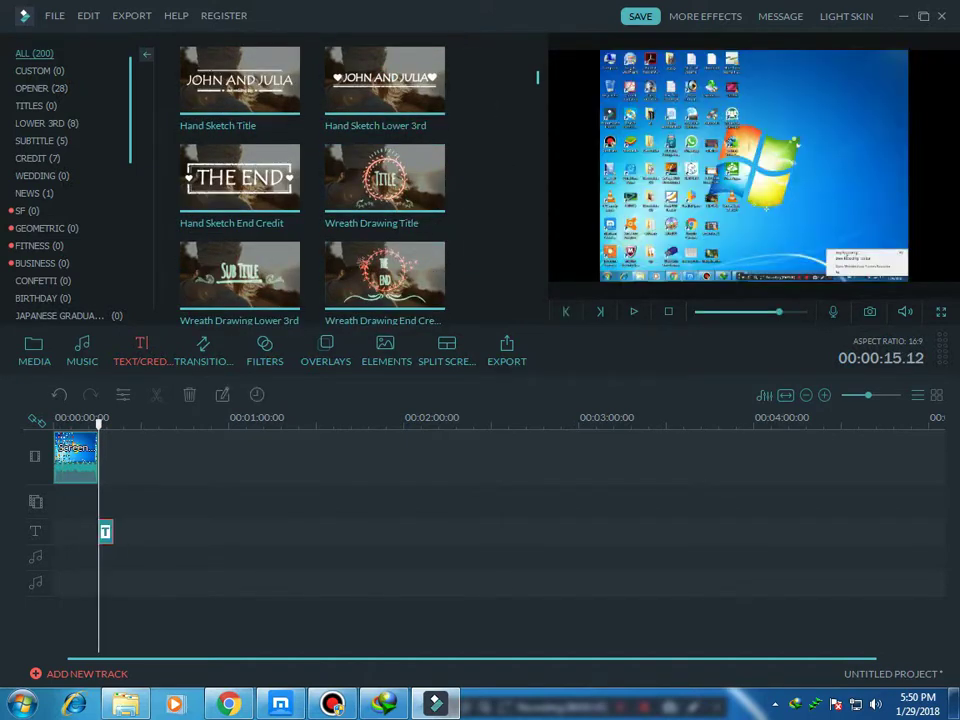
# Open the title's style settings, extend its start back to 00:00:06.16 on the timeline, and accept the settings
pyautogui.doubleClick(105, 532)
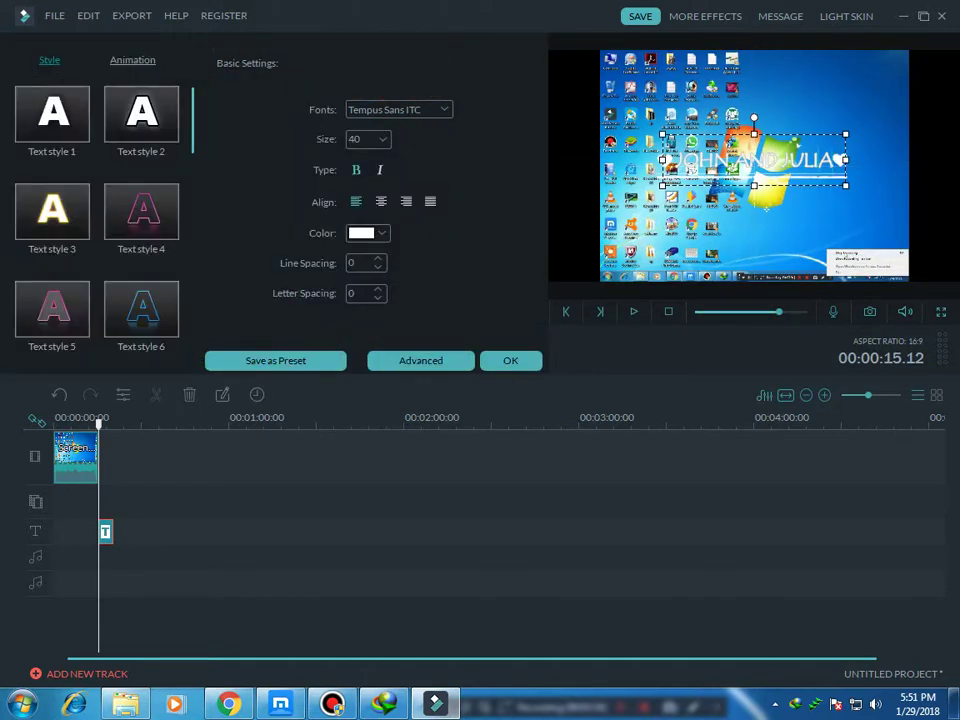
pyautogui.moveTo(105, 531); pyautogui.dragTo(78, 531)
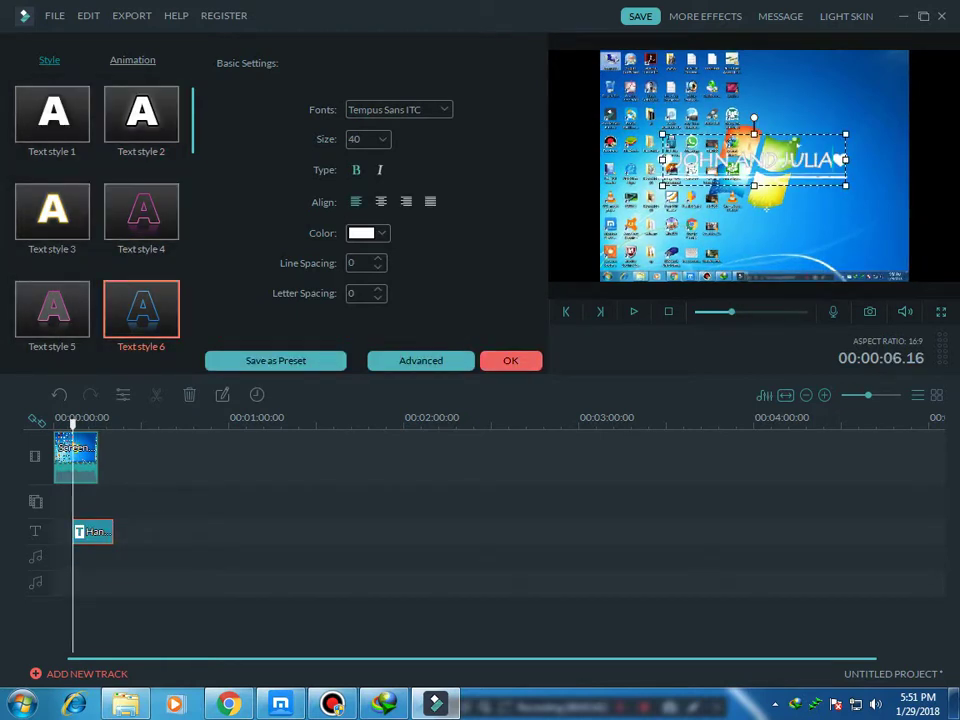
pyautogui.click(510, 360)
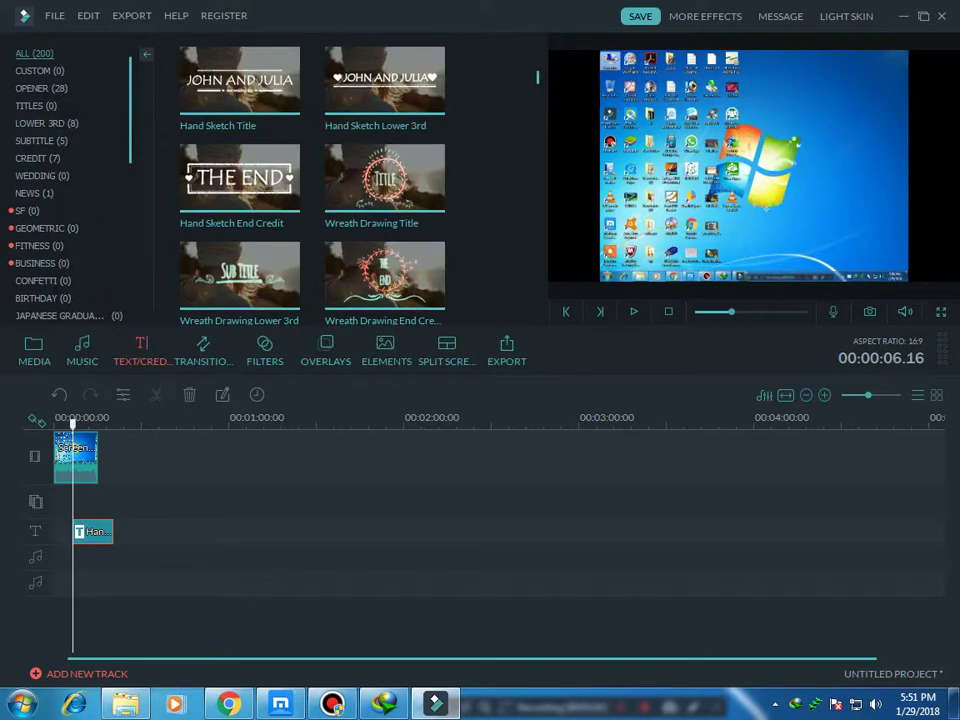
# Preview the Rectangle Bubble Right and Overlap titles in the Common category
pyautogui.moveTo(130, 112); pyautogui.dragTo(130, 253)
pyautogui.click(44, 281)
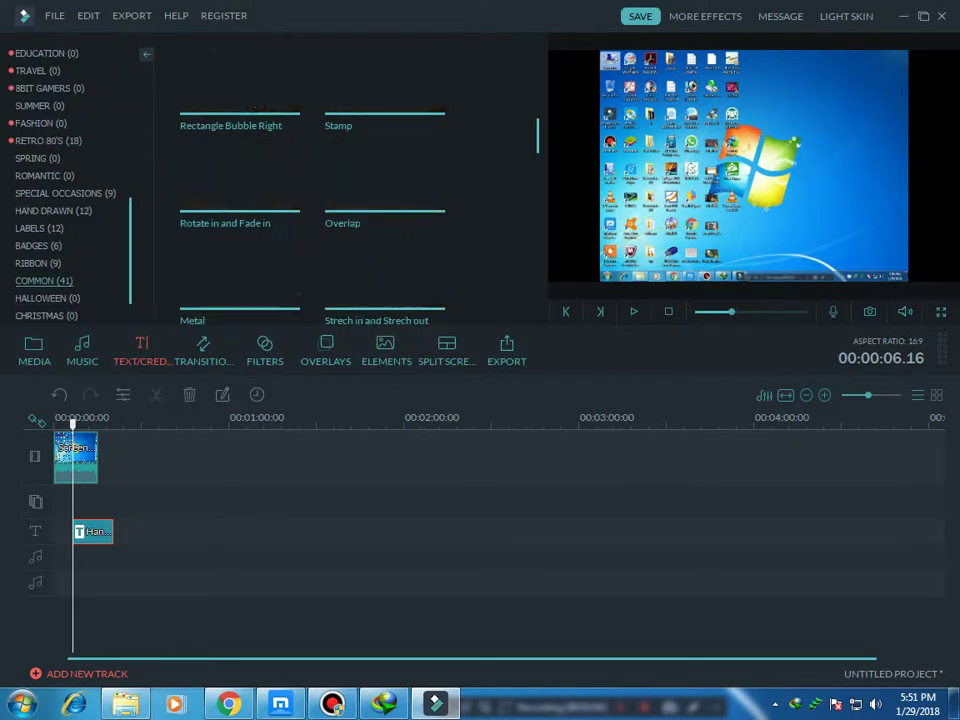
pyautogui.click(240, 75)
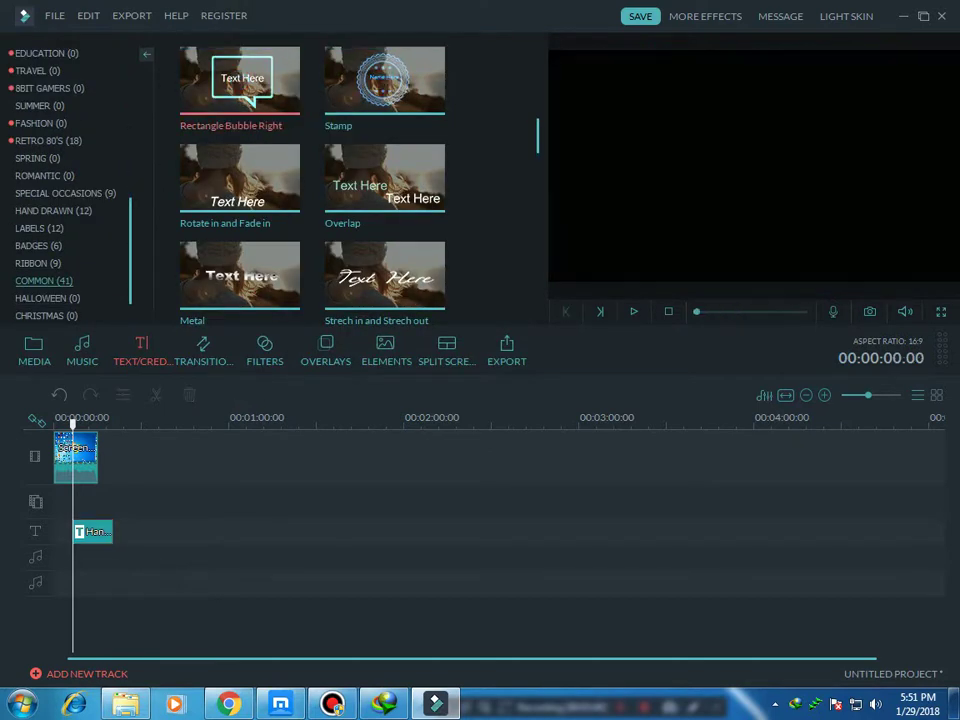
pyautogui.click(633, 311)
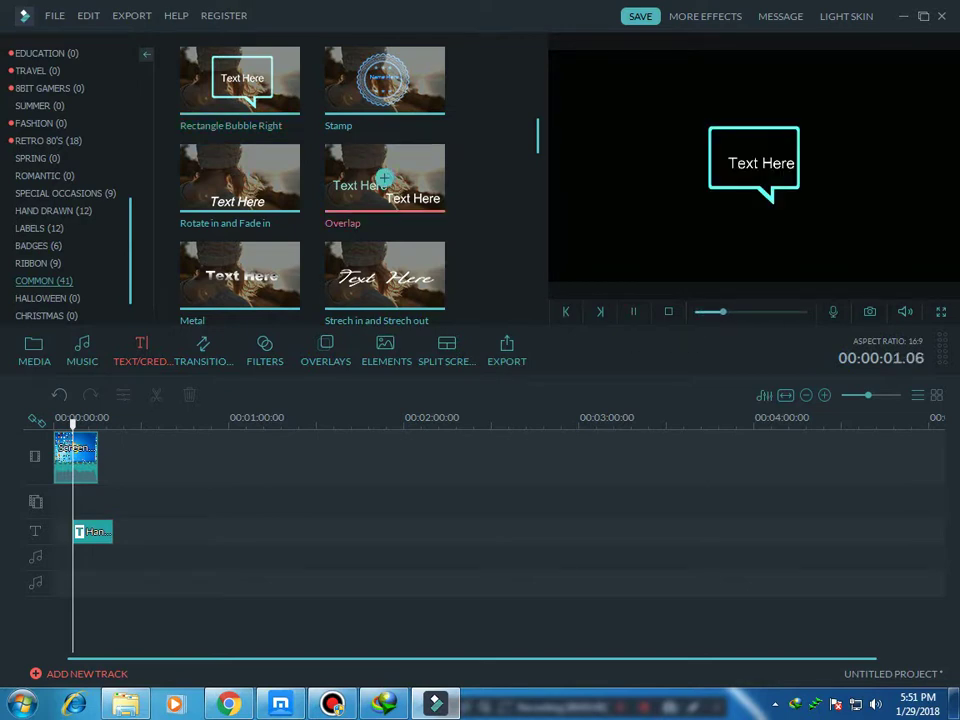
pyautogui.click(381, 180)
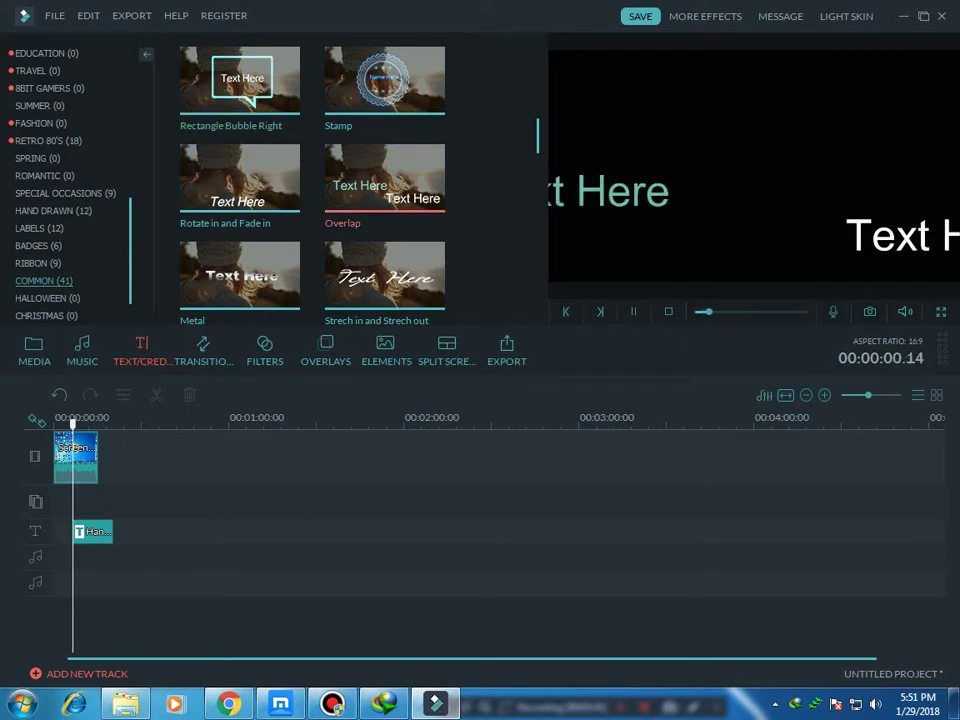
# Look through the remaining Common titles and the Education category, and preview Wreath Lower 3rd from the full title list
pyautogui.scroll(-5, 384, 275)
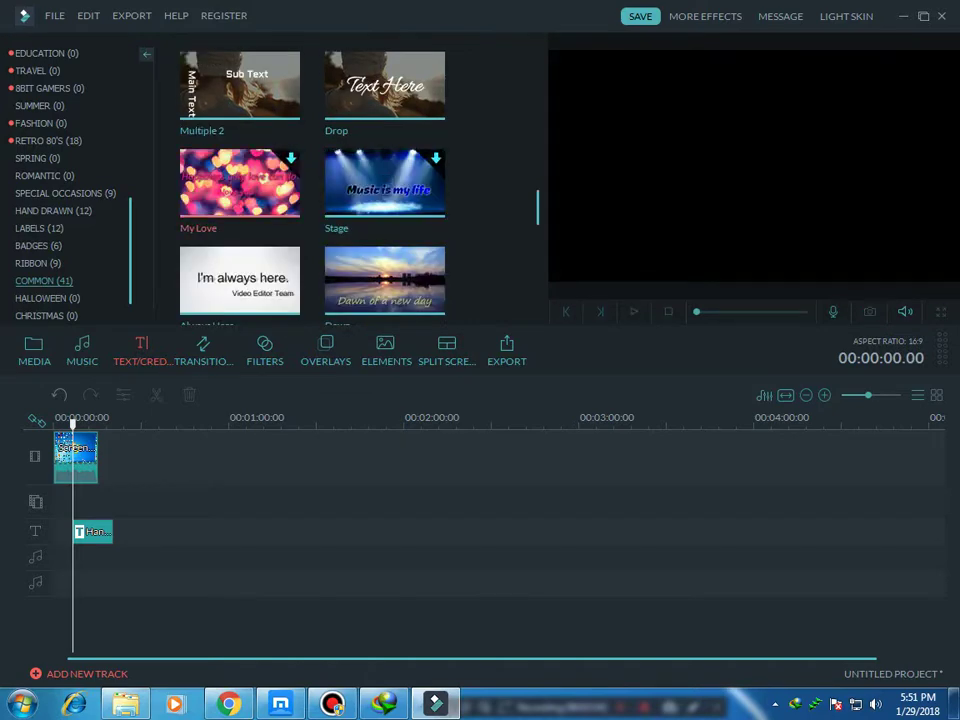
pyautogui.moveTo(384, 183)
pyautogui.scroll(5, 419, 162)
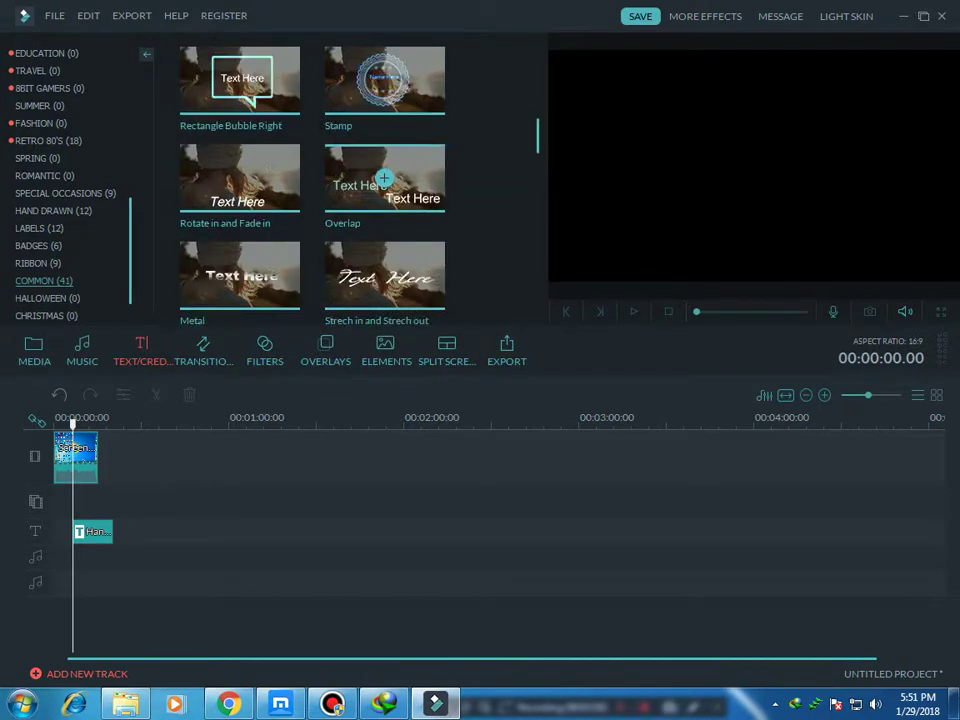
pyautogui.scroll(-5, 425, 162)
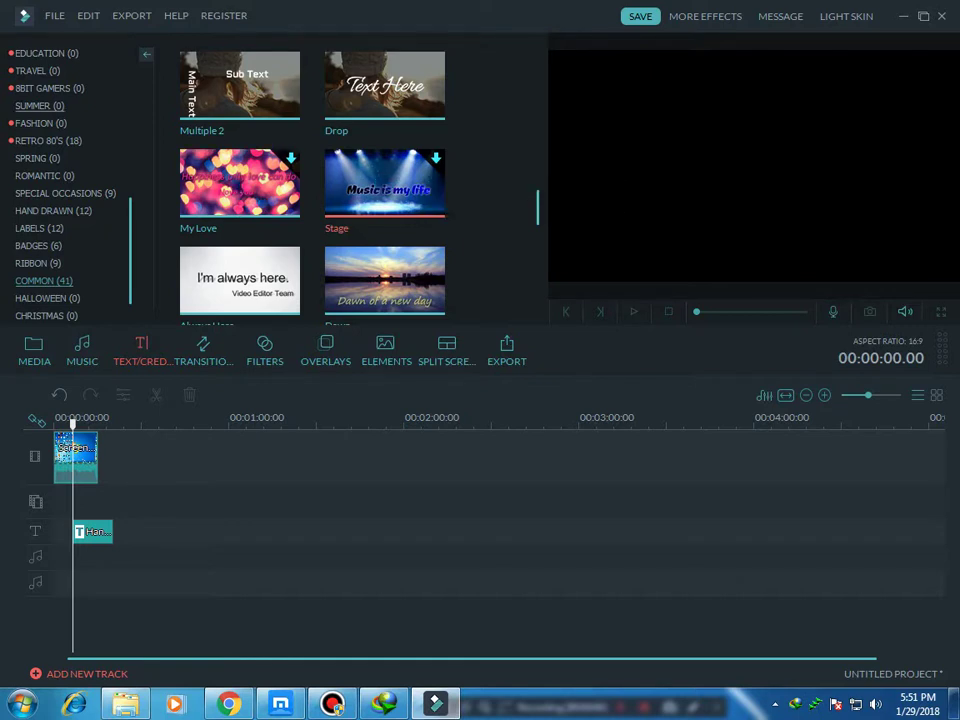
pyautogui.click(40, 53)
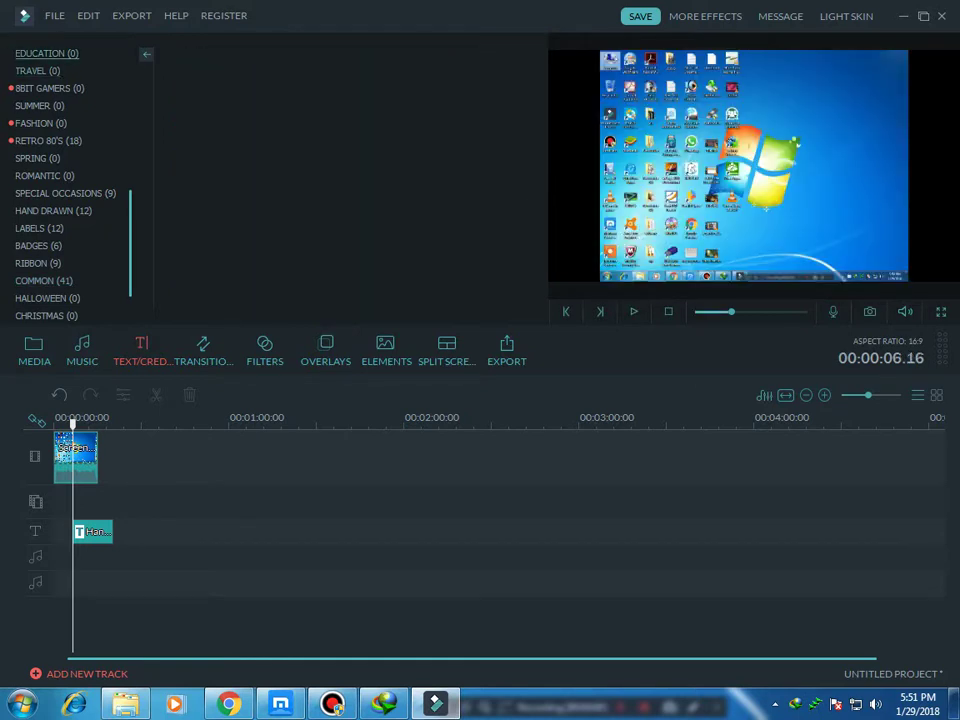
pyautogui.scroll(10, 46, 54)
pyautogui.click(35, 54)
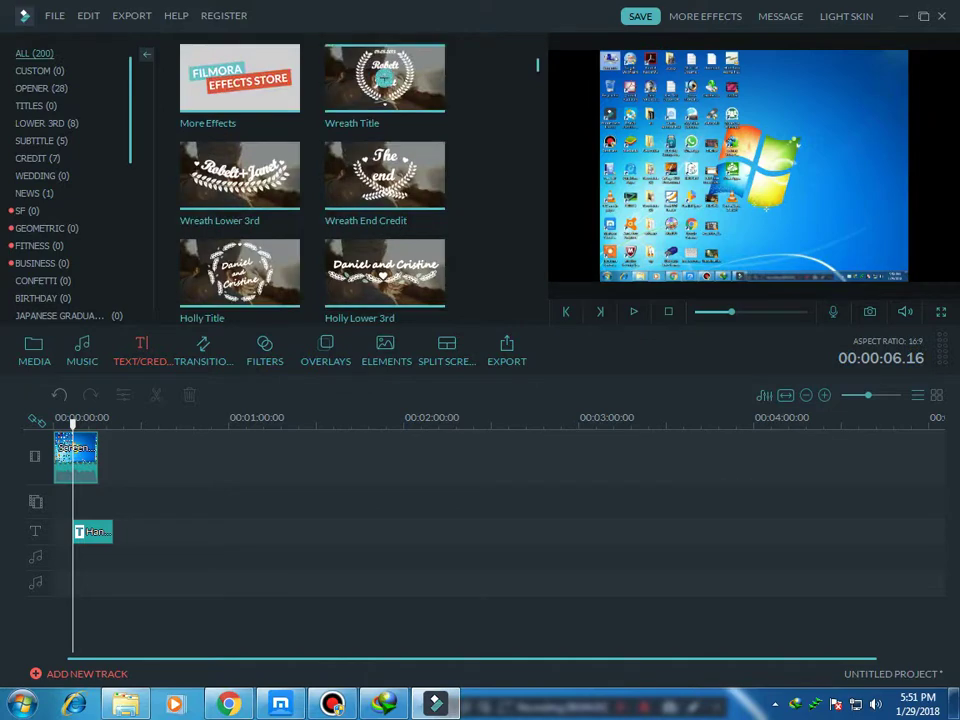
pyautogui.click(240, 176)
# Preview the stacked two-pane, slanted three-pane, and three-above-one split screen layouts
pyautogui.click(447, 350)
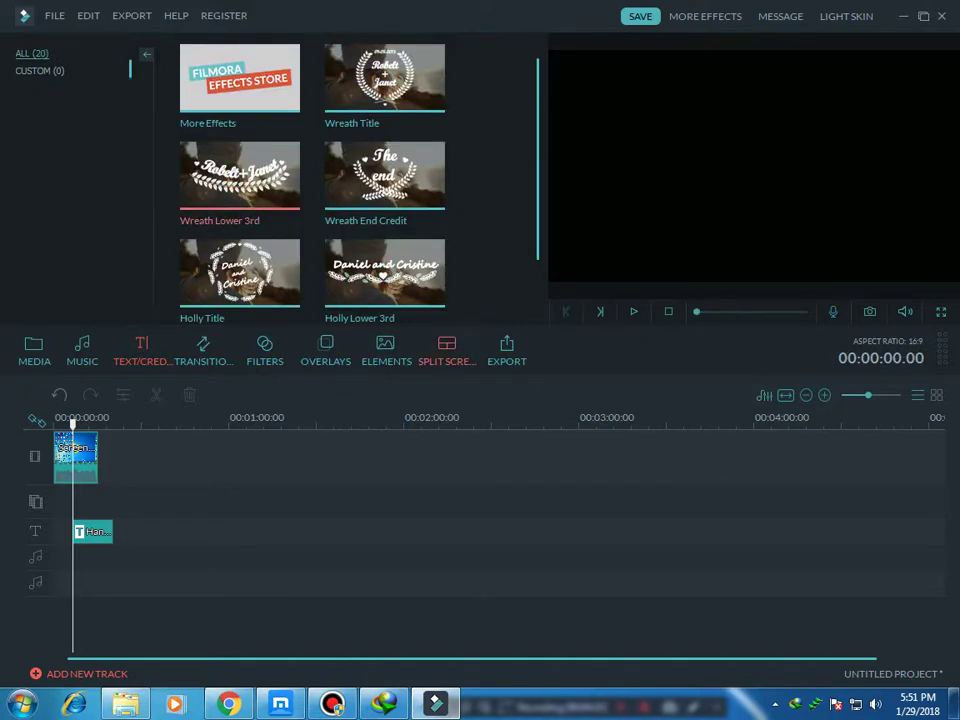
pyautogui.click(366, 76)
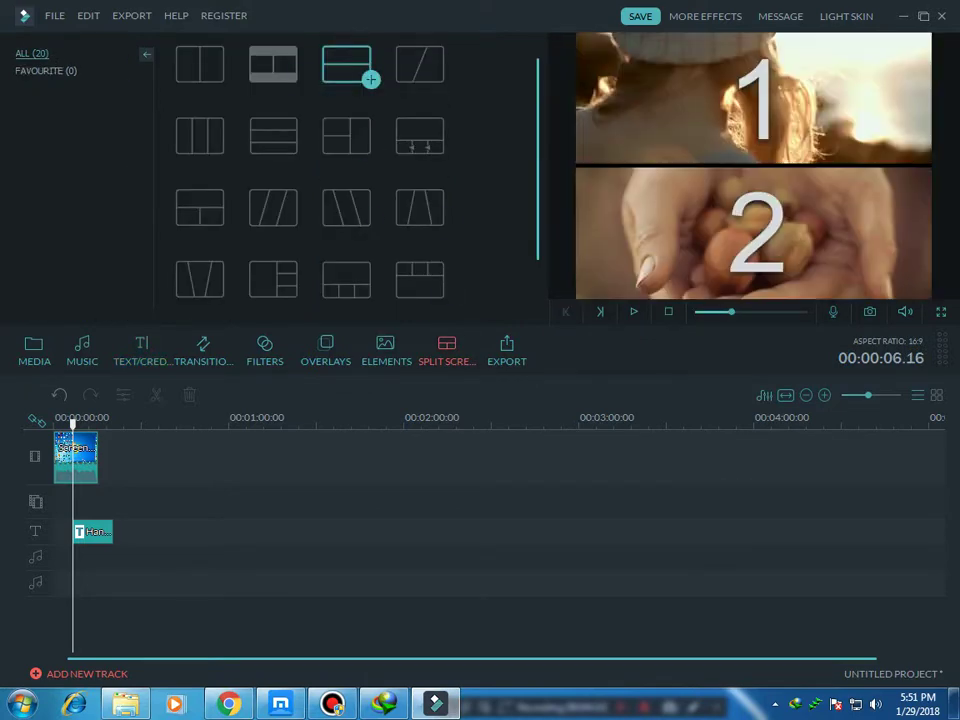
pyautogui.click(419, 208)
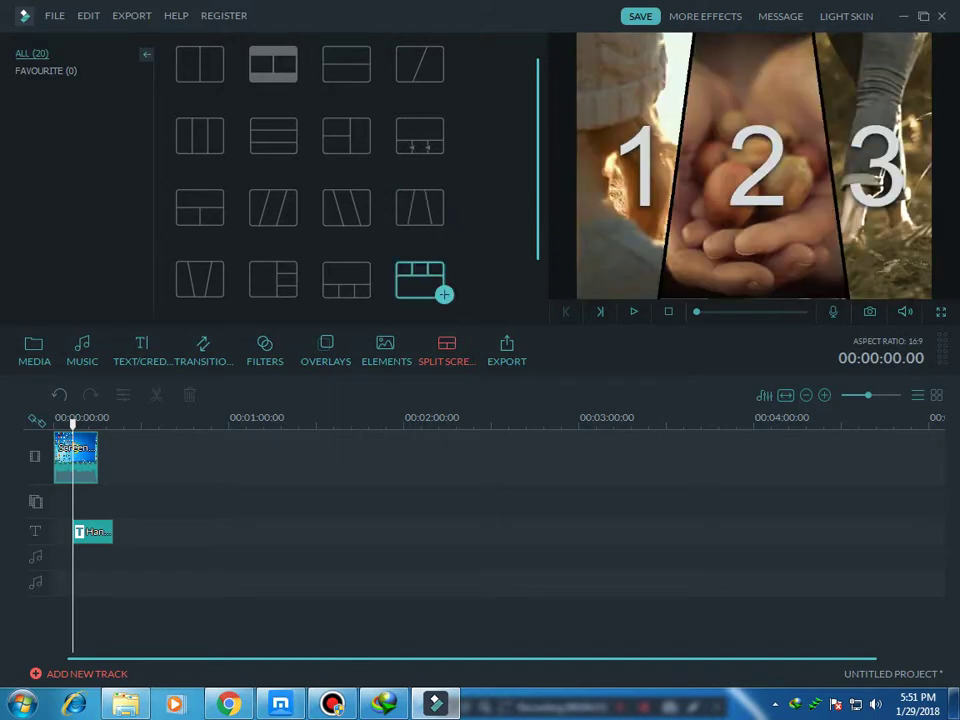
pyautogui.click(420, 280)
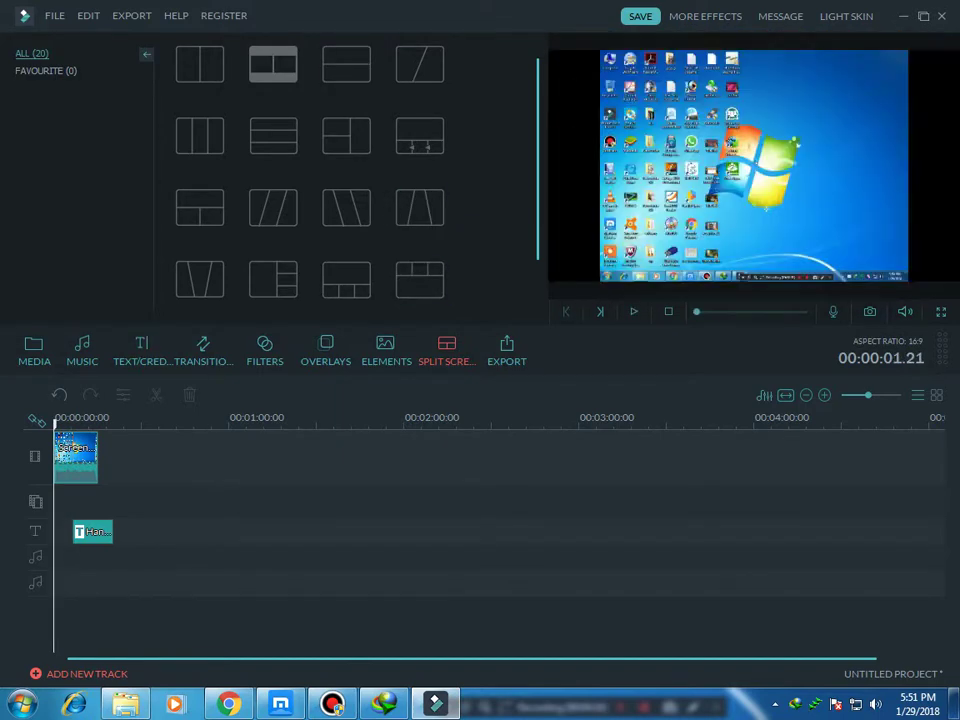
# Insert the split screen layout with one large and three small panes before the screen capture clip
pyautogui.click(285, 288)
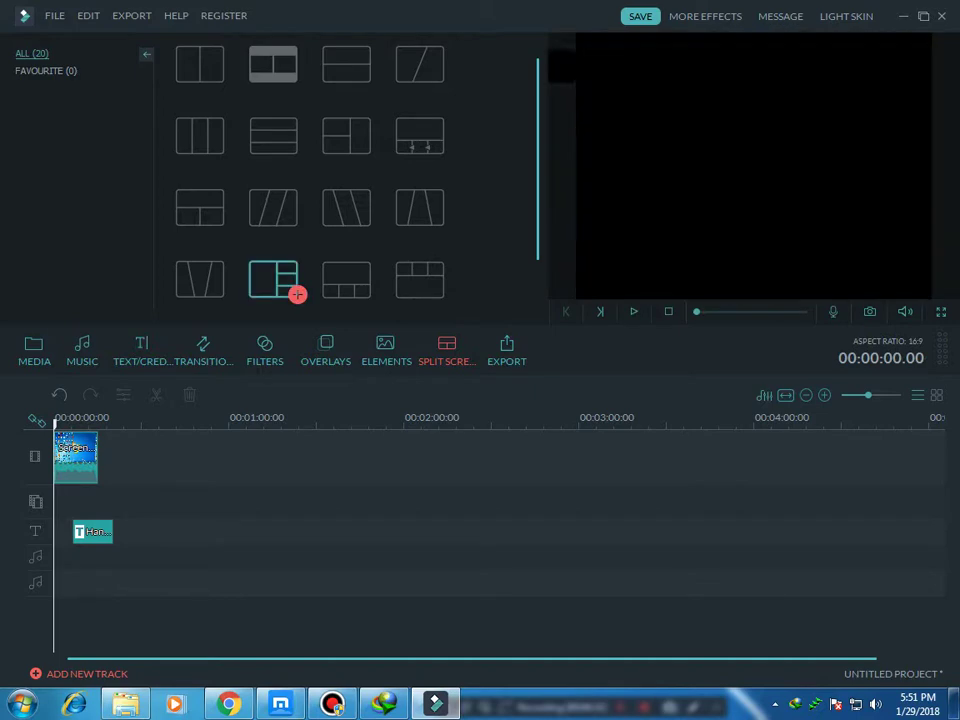
pyautogui.doubleClick(271, 281)
pyautogui.moveTo(270, 281)
pyautogui.mouseDown()
pyautogui.moveTo(253, 315)
pyautogui.moveTo(165, 374)
pyautogui.moveTo(110, 445)
pyautogui.mouseUp()
# Set the four-pane split screen's border color to dark orange, view the sample colors, and accept the settings
pyautogui.doubleClick(91, 458)
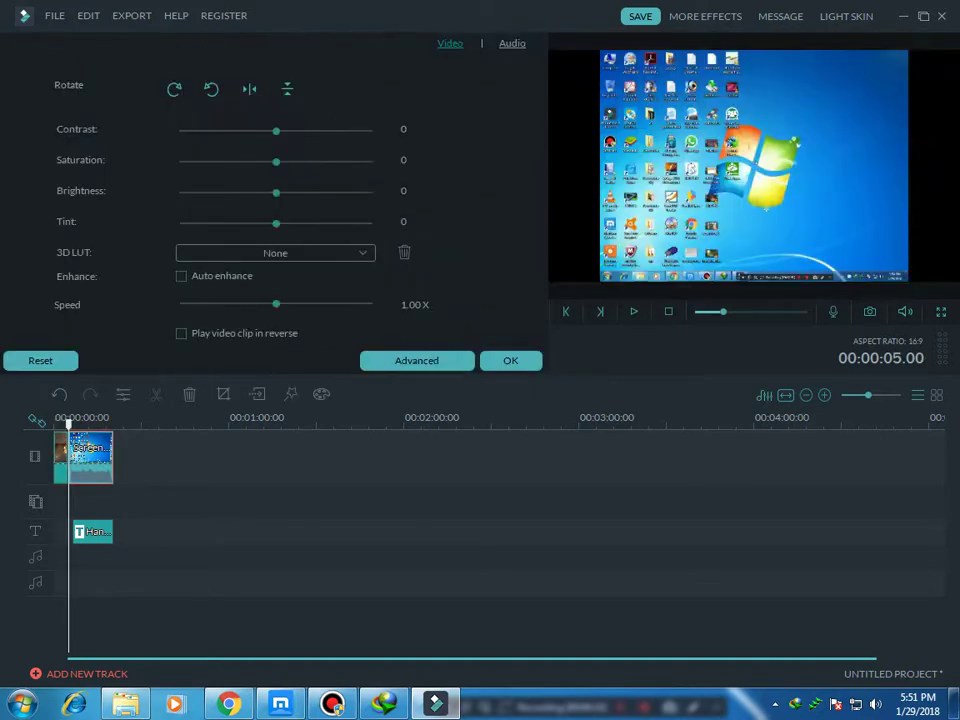
pyautogui.doubleClick(61, 458)
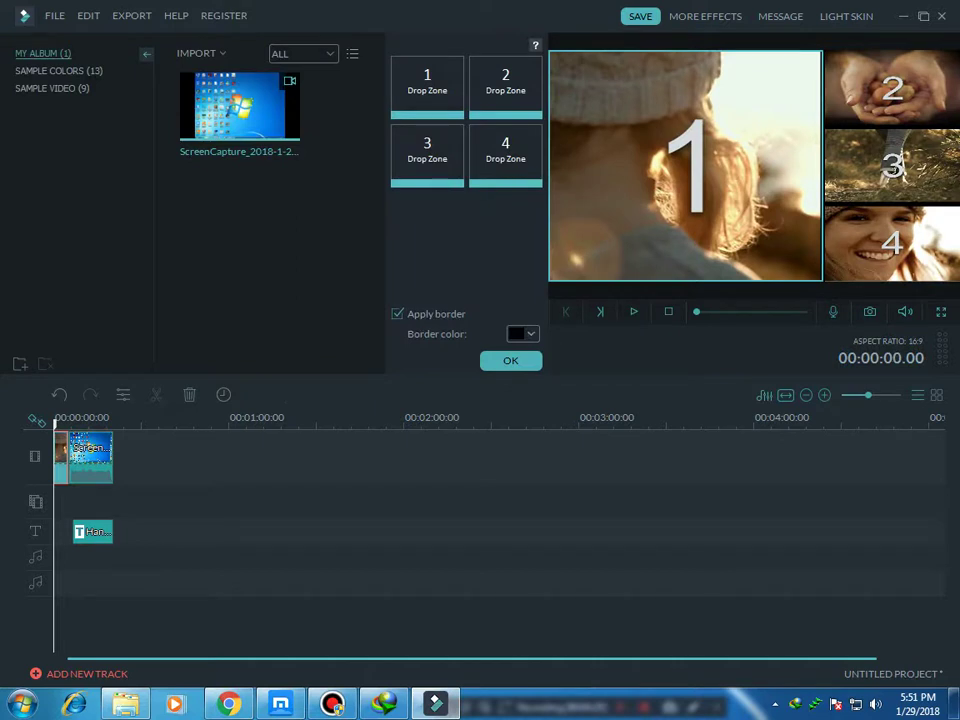
pyautogui.click(530, 334)
pyautogui.click(528, 352)
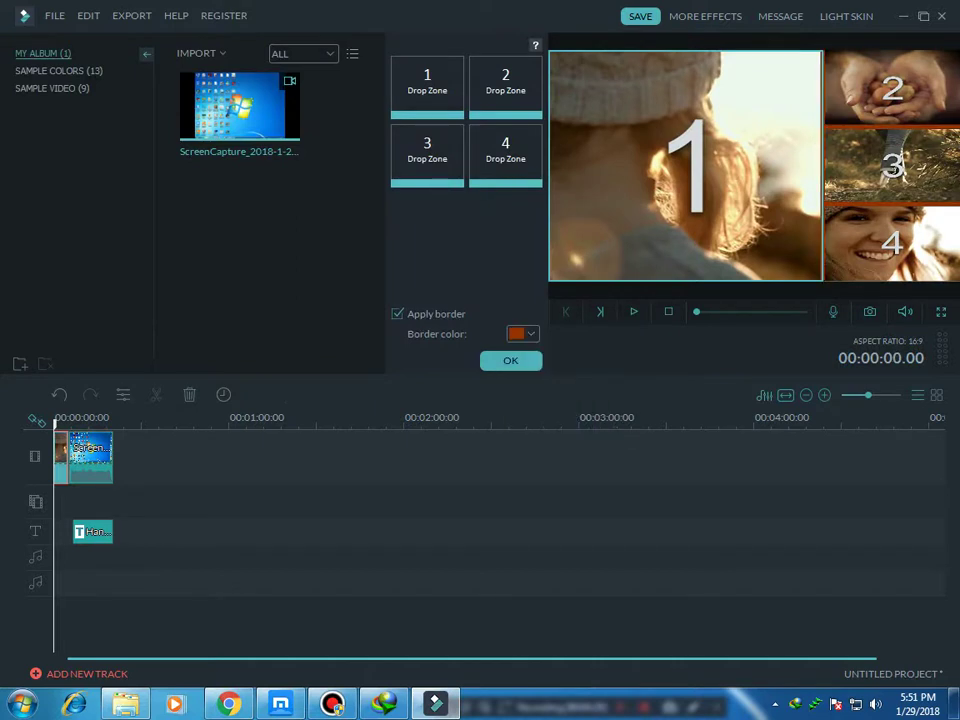
pyautogui.click(59, 71)
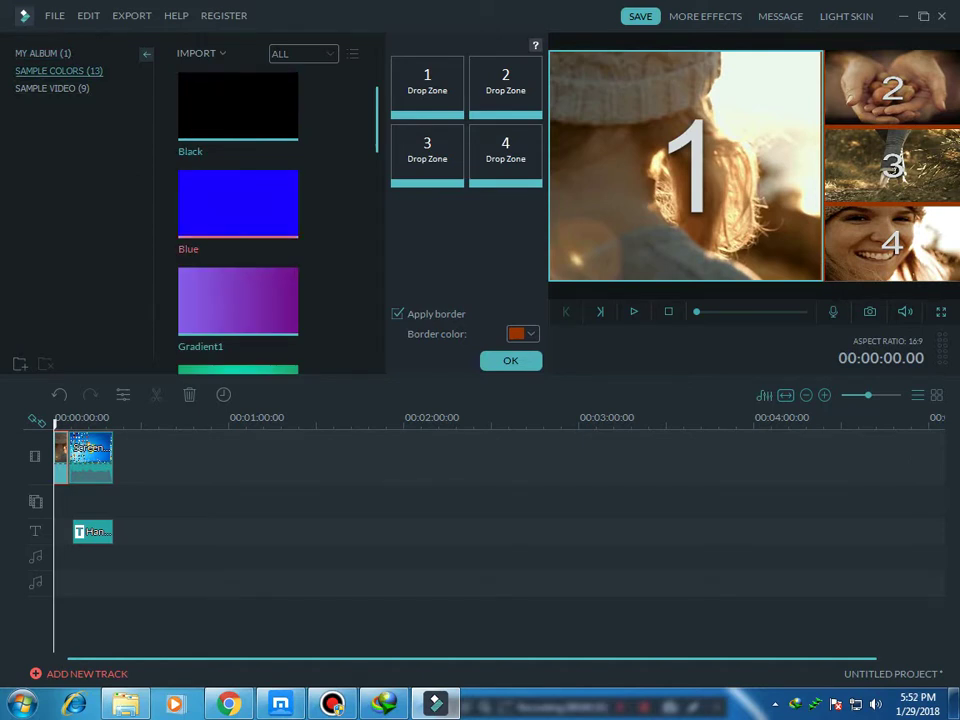
pyautogui.click(510, 360)
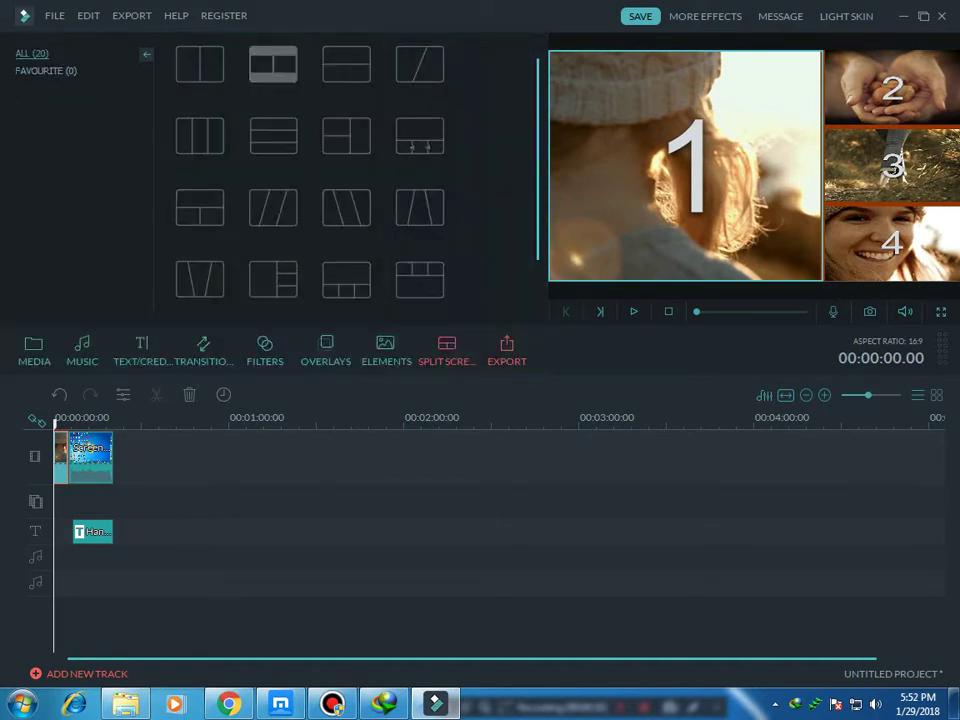
# Open the project's export settings for YouTube and check the privacy options
pyautogui.click(507, 350)
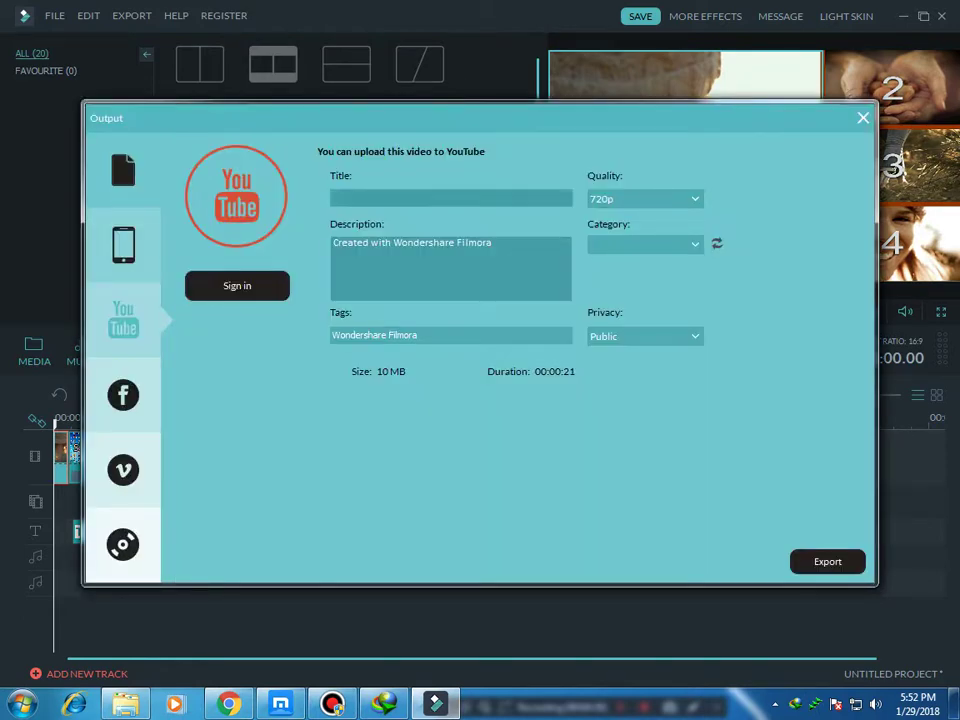
pyautogui.press('Tab')
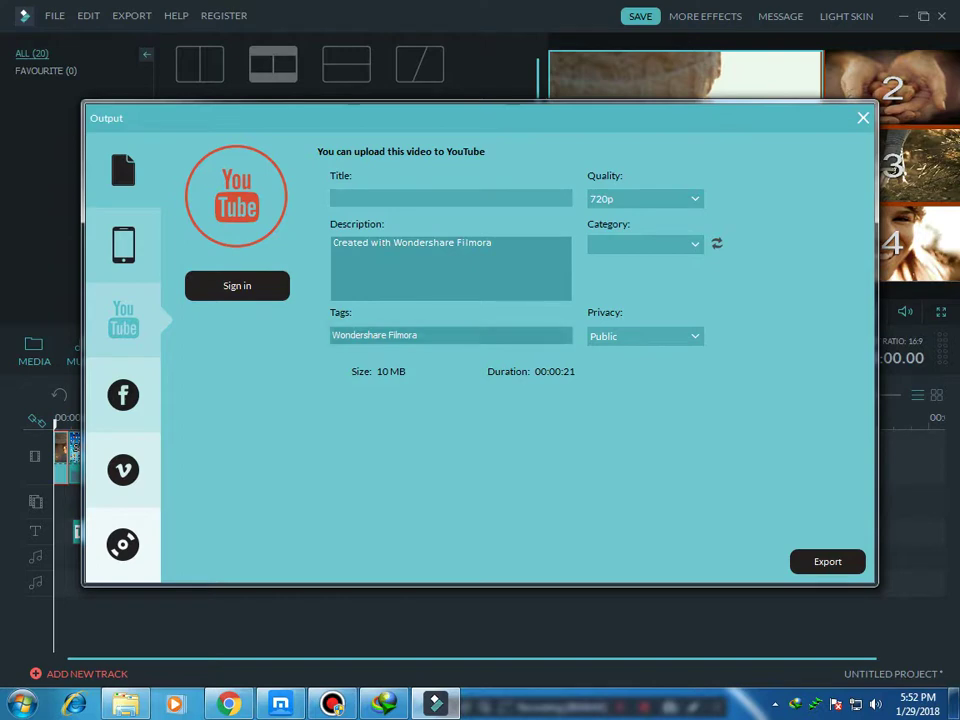
pyautogui.click(670, 336)
pyautogui.click(670, 336)
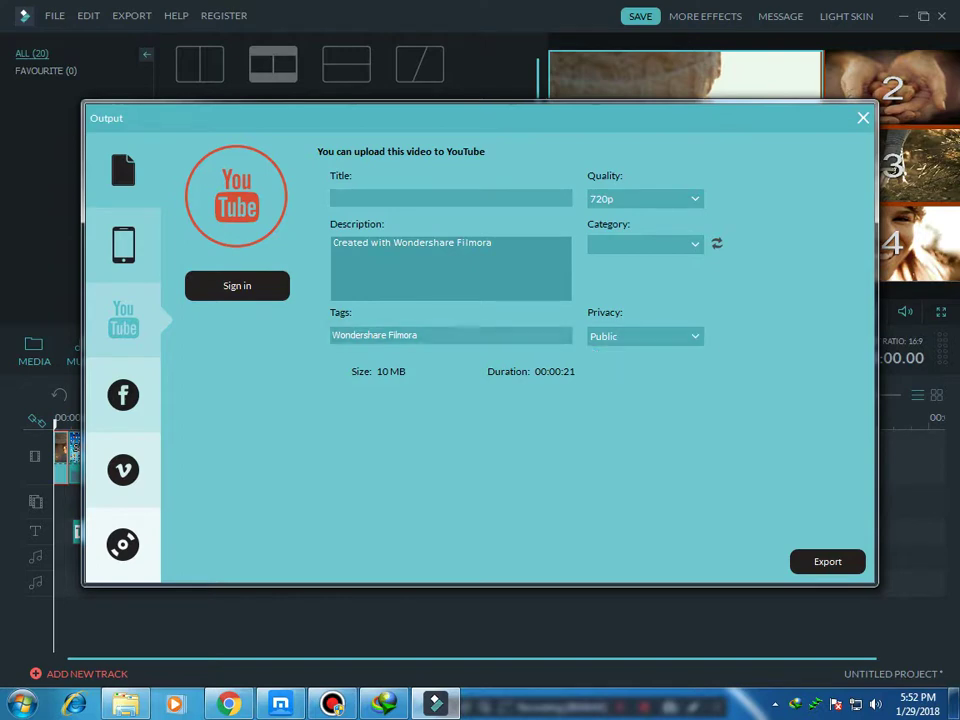
# Check the available quality and category options for the YouTube upload
pyautogui.click(670, 199)
pyautogui.click(670, 199)
pyautogui.click(670, 244)
pyautogui.click(670, 244)
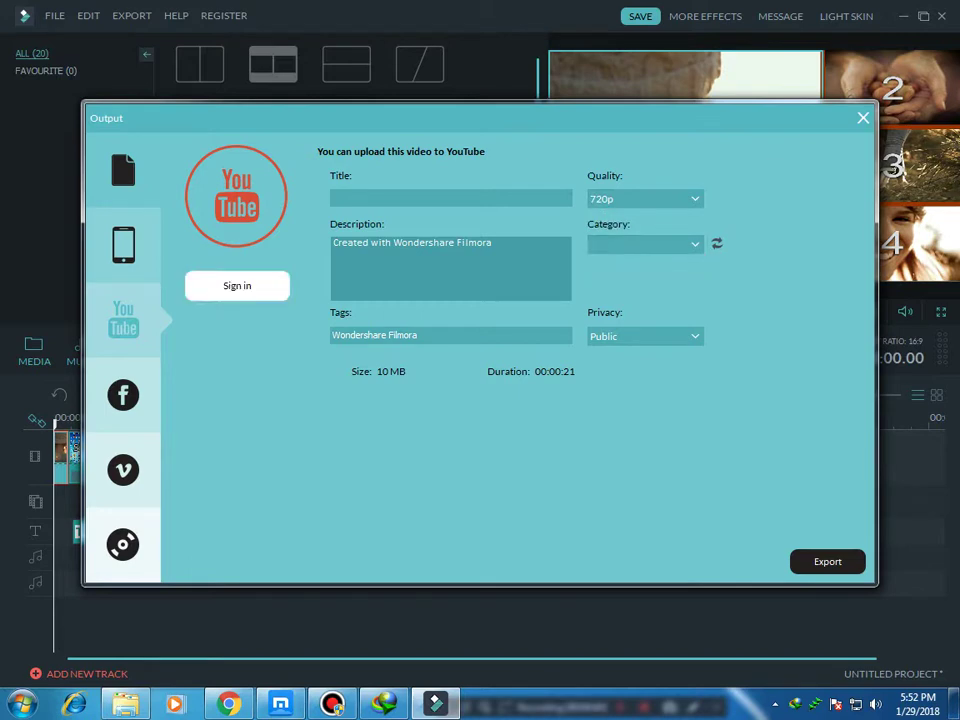
# Review the export presets for devices and the list of output file formats, and select MP3
pyautogui.click(123, 245)
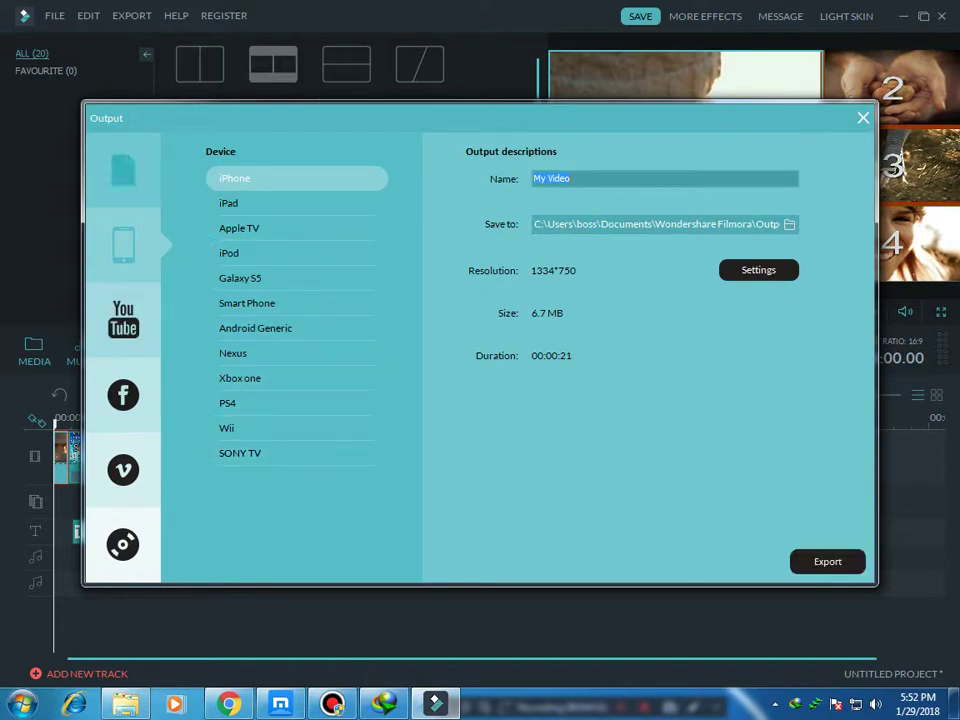
pyautogui.click(123, 170)
pyautogui.press('Down')
pyautogui.press('Down')
pyautogui.press('Down')
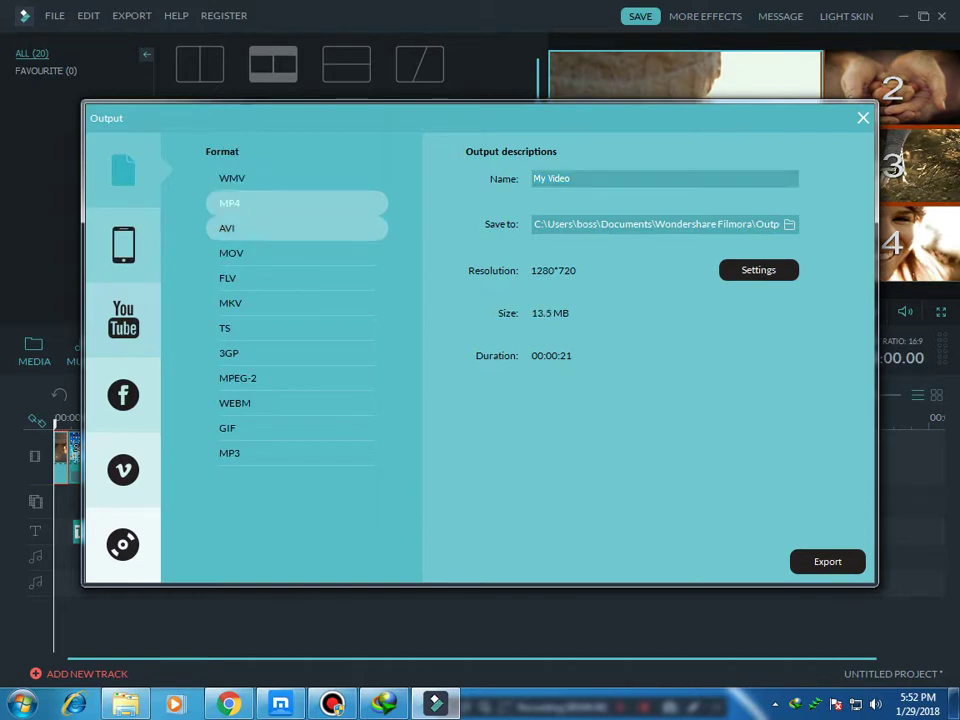
pyautogui.press('Down')
pyautogui.press('Down')
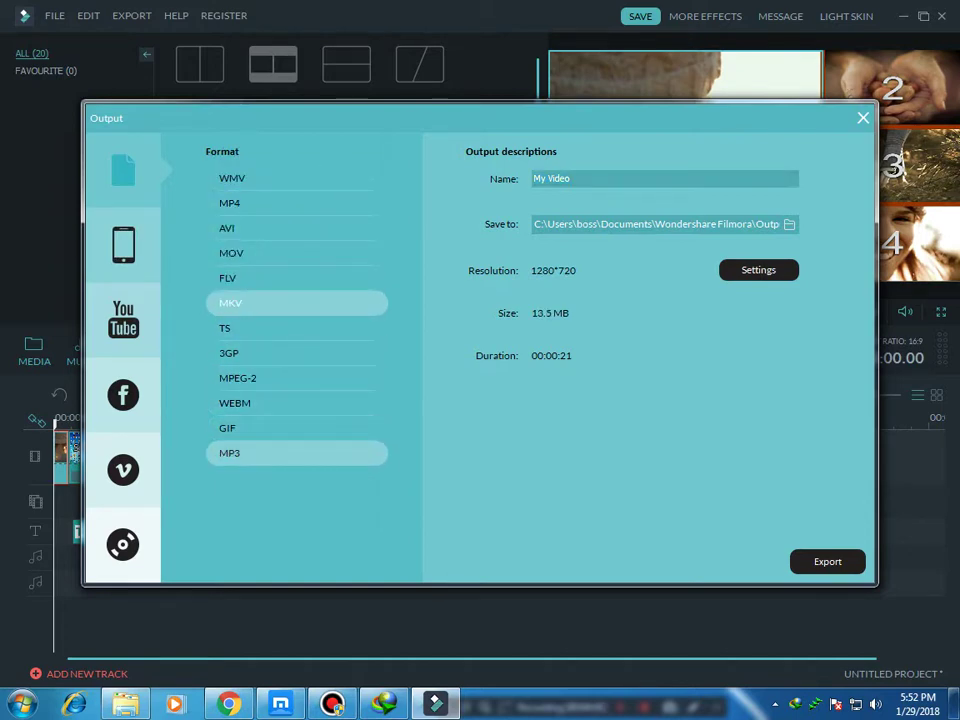
pyautogui.click(260, 453)
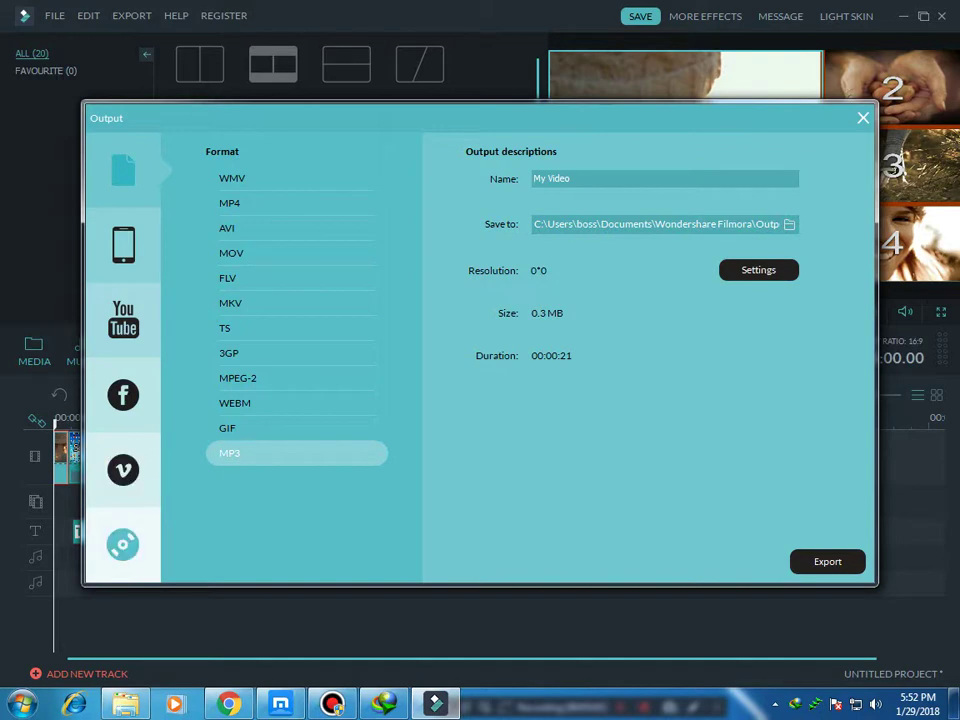
# Review the DVD, Facebook and Vimeo export settings, return to the file formats, and close the export window
pyautogui.click(123, 545)
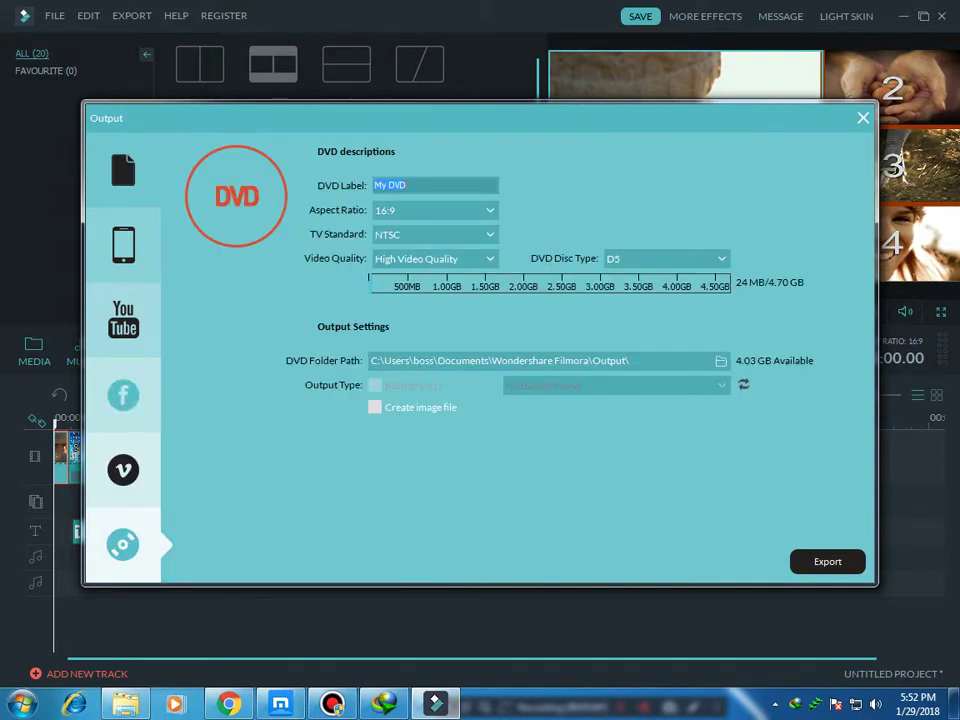
pyautogui.click(123, 395)
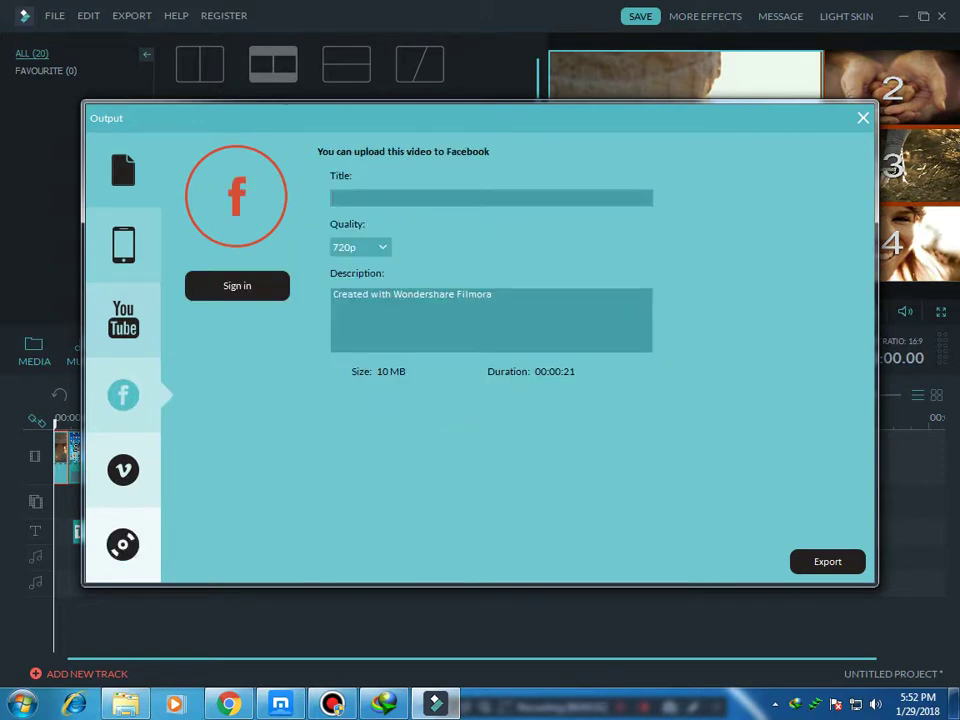
pyautogui.click(123, 470)
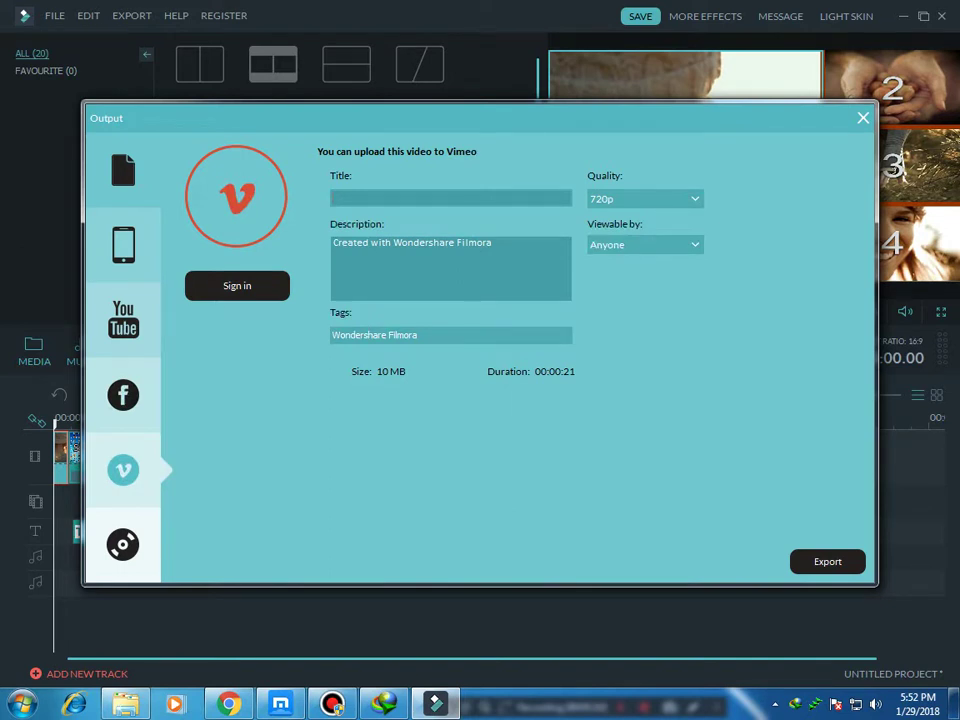
pyautogui.click(123, 170)
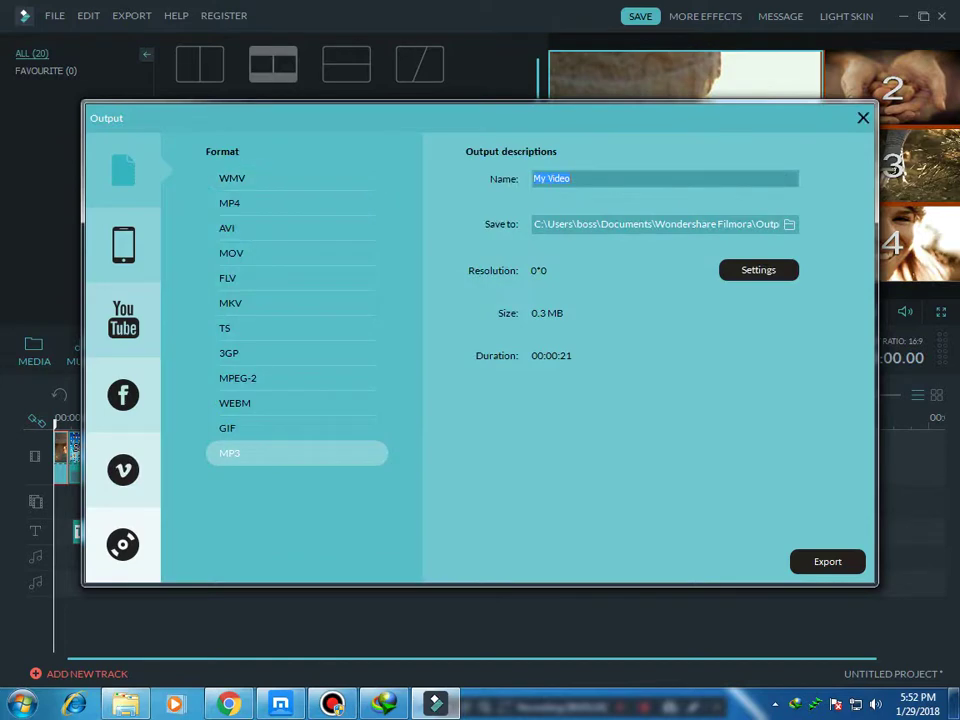
pyautogui.click(863, 118)
# View the available editing commands and browse the music library
pyautogui.click(88, 15)
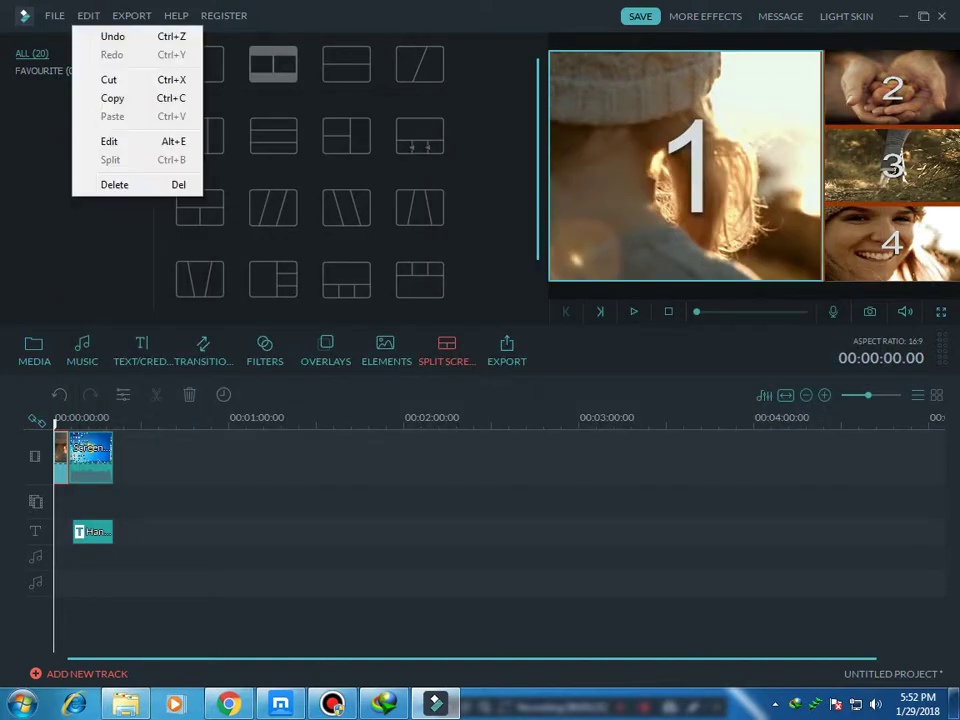
pyautogui.click(82, 350)
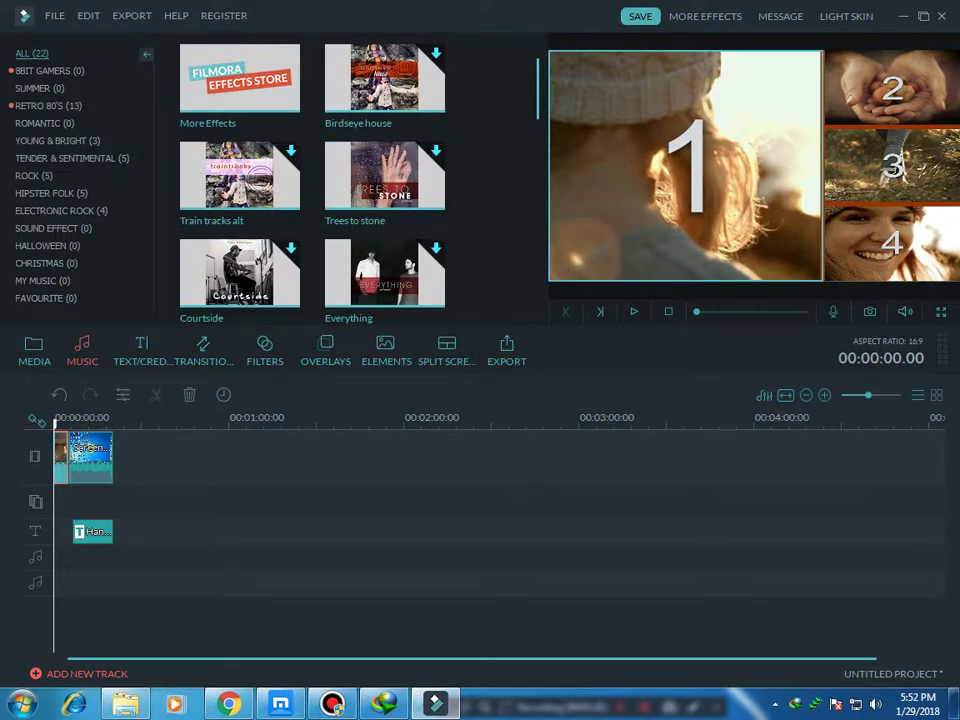
pyautogui.scroll(-10, 385, 318)
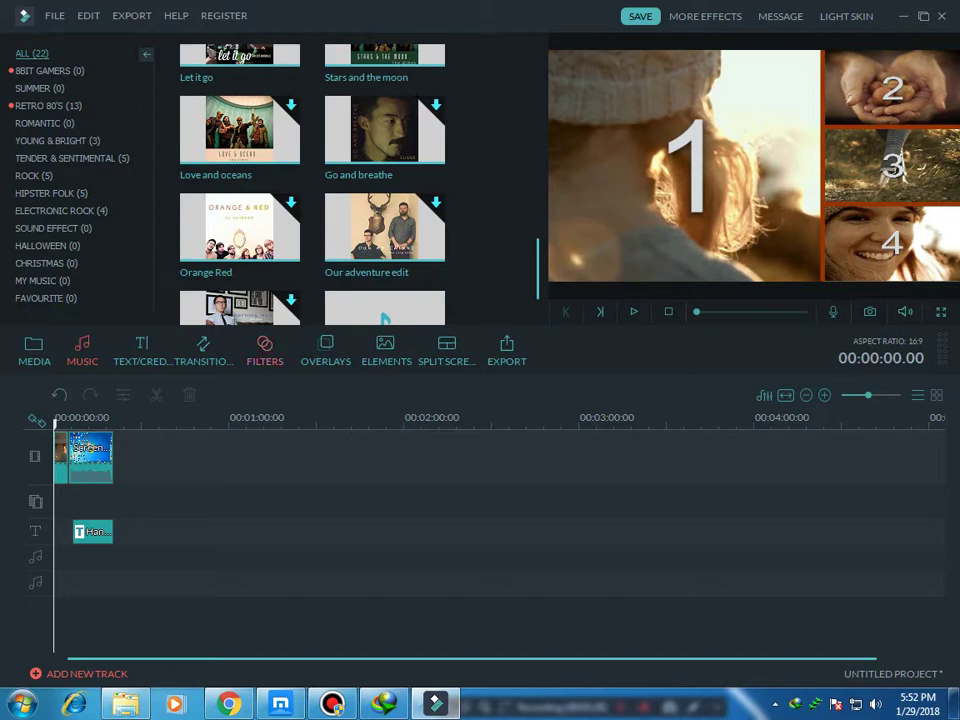
# Preview the Colorful Light Leaks 2 filter, add Colorful Light Leaks 3 over the screen capture clip, and play the timeline
pyautogui.click(265, 350)
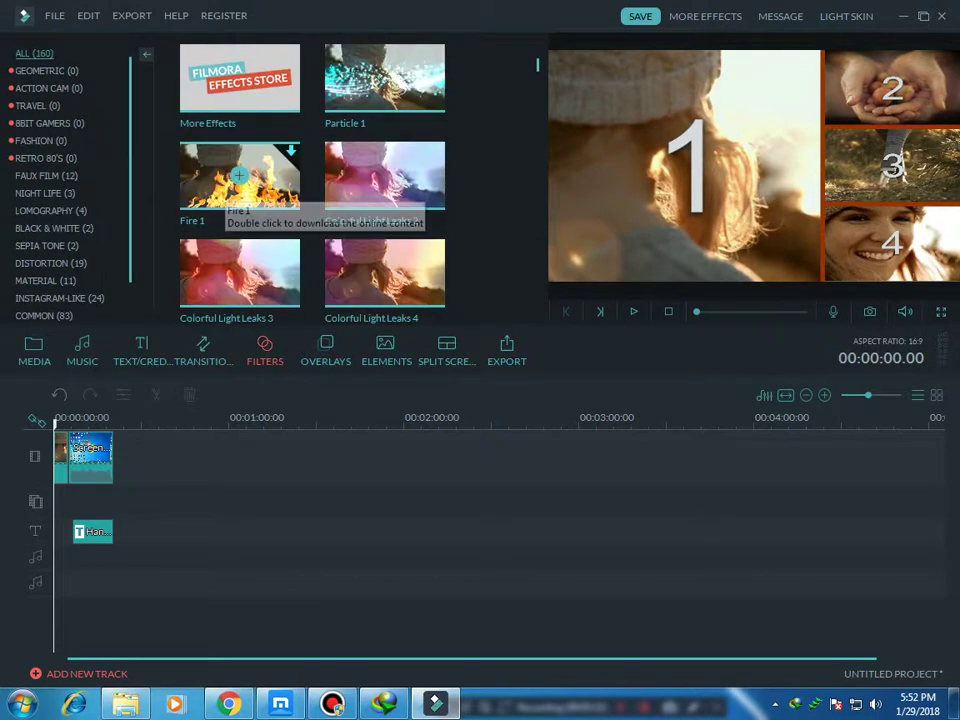
pyautogui.click(384, 176)
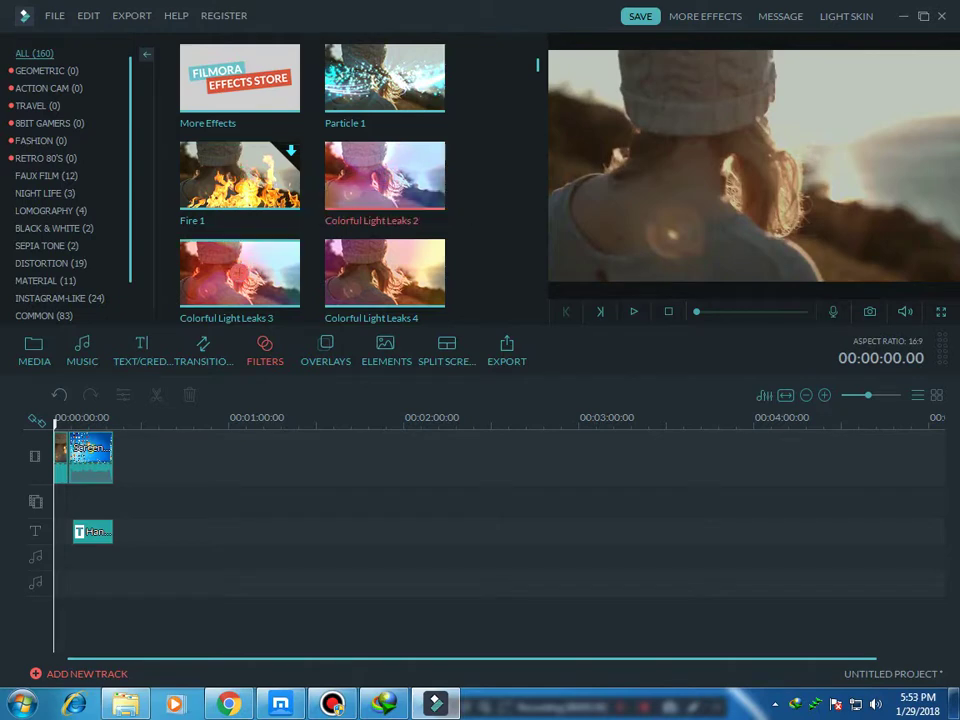
pyautogui.moveTo(240, 272); pyautogui.dragTo(92, 497)
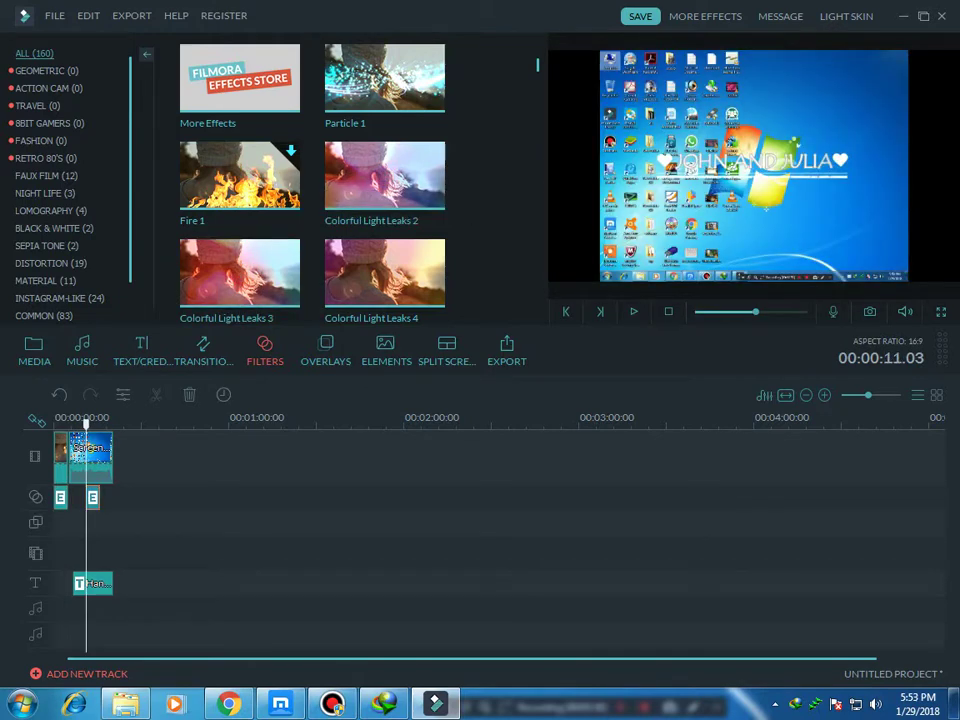
pyautogui.press('space')
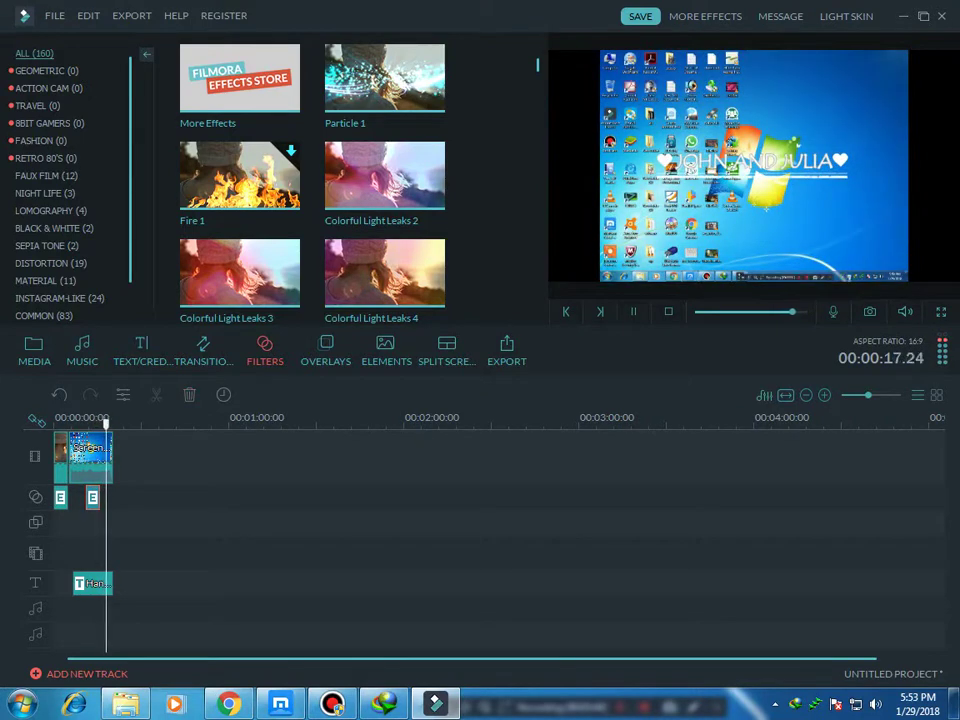
# Extend the filter over the screen capture clip to the end of that clip
pyautogui.rightClick(89, 504)
pyautogui.click(92, 497)
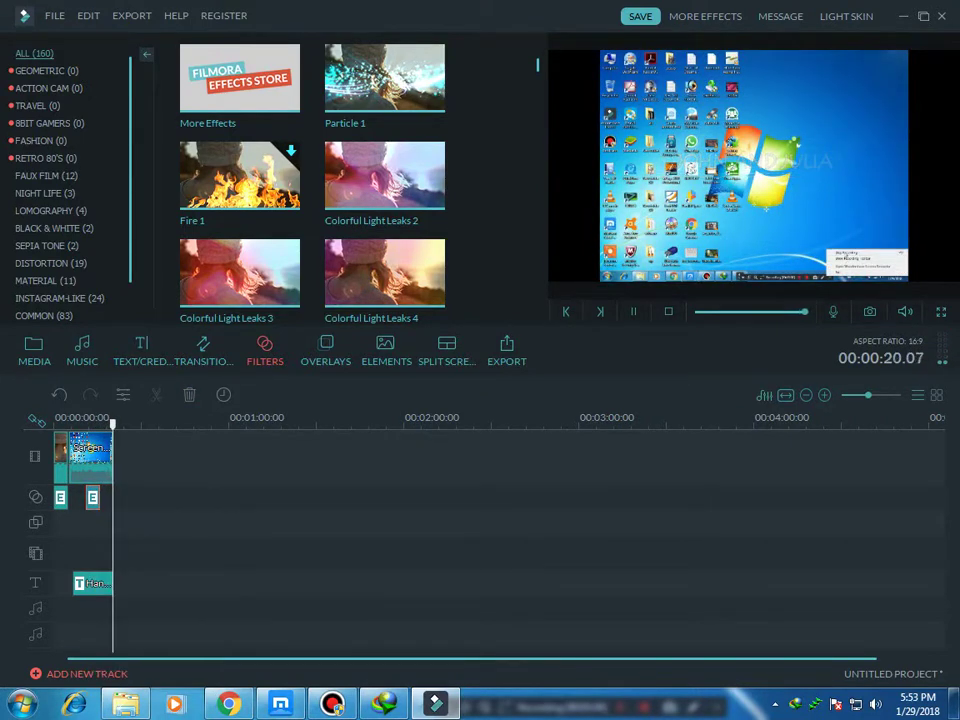
pyautogui.moveTo(99, 497); pyautogui.dragTo(113, 497)
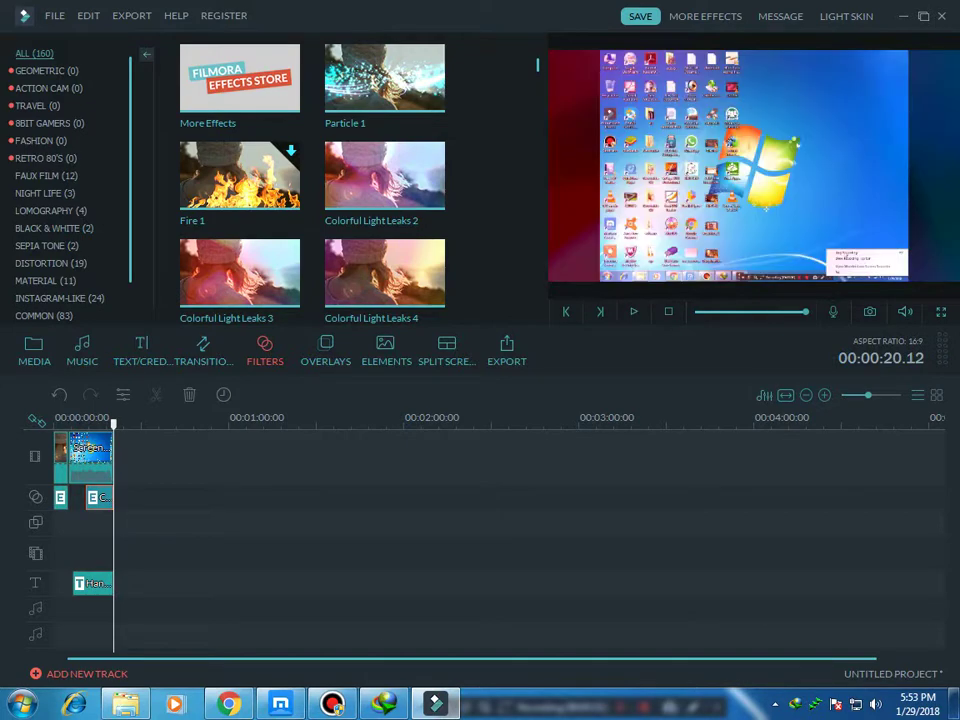
# Open the Filmora effects store page, return to the editor, and preview the Colorful Light Leaks 4 filter
pyautogui.click(247, 93)
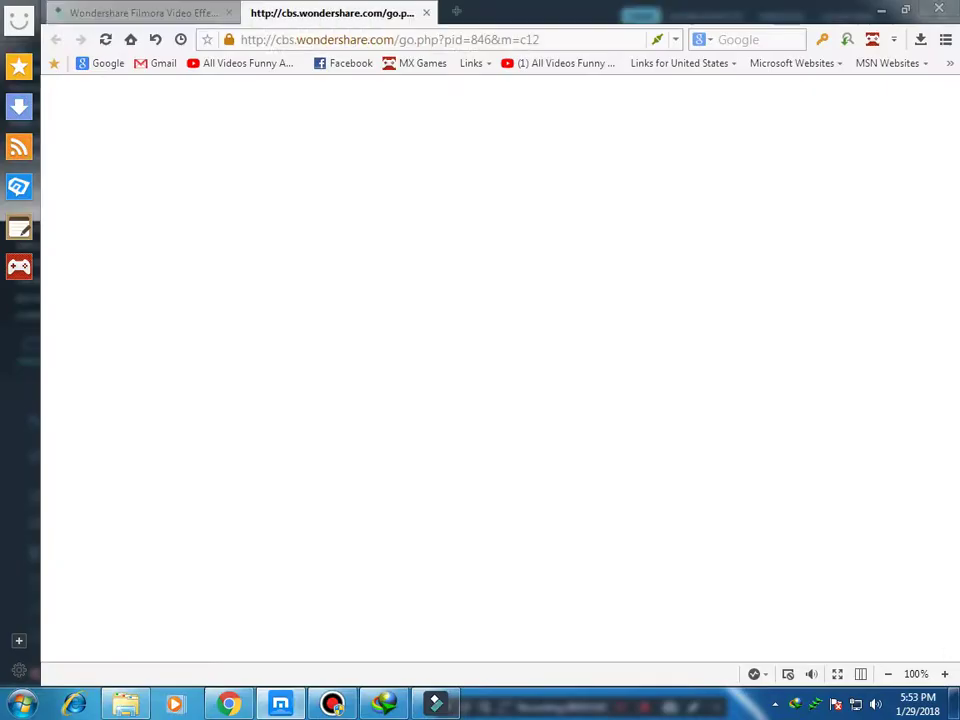
pyautogui.click(881, 10)
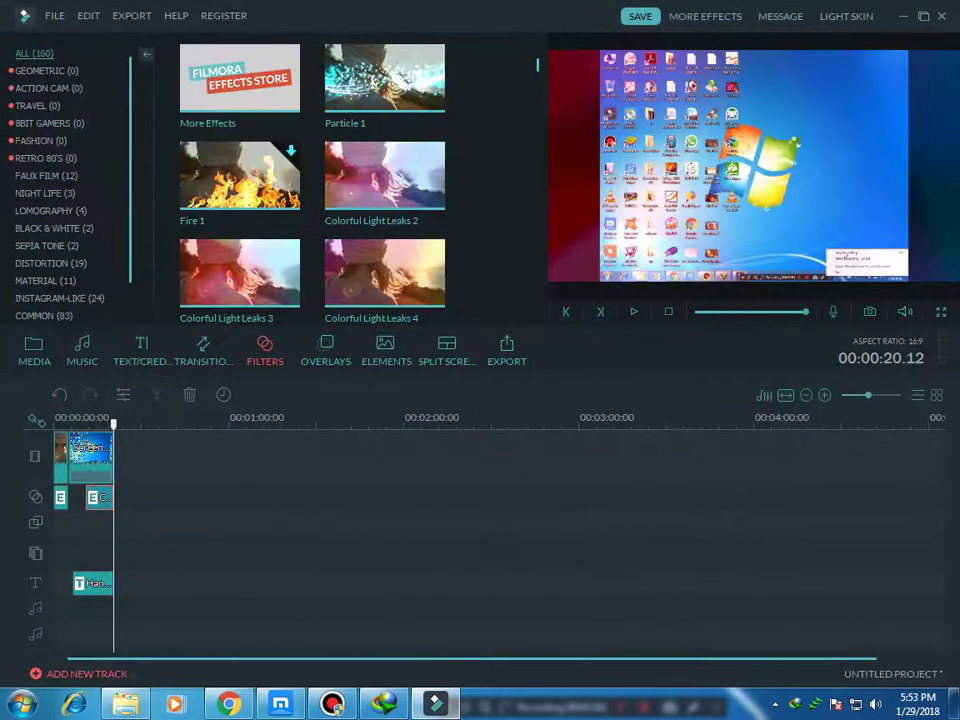
pyautogui.rightClick(99, 453)
pyautogui.click(385, 283)
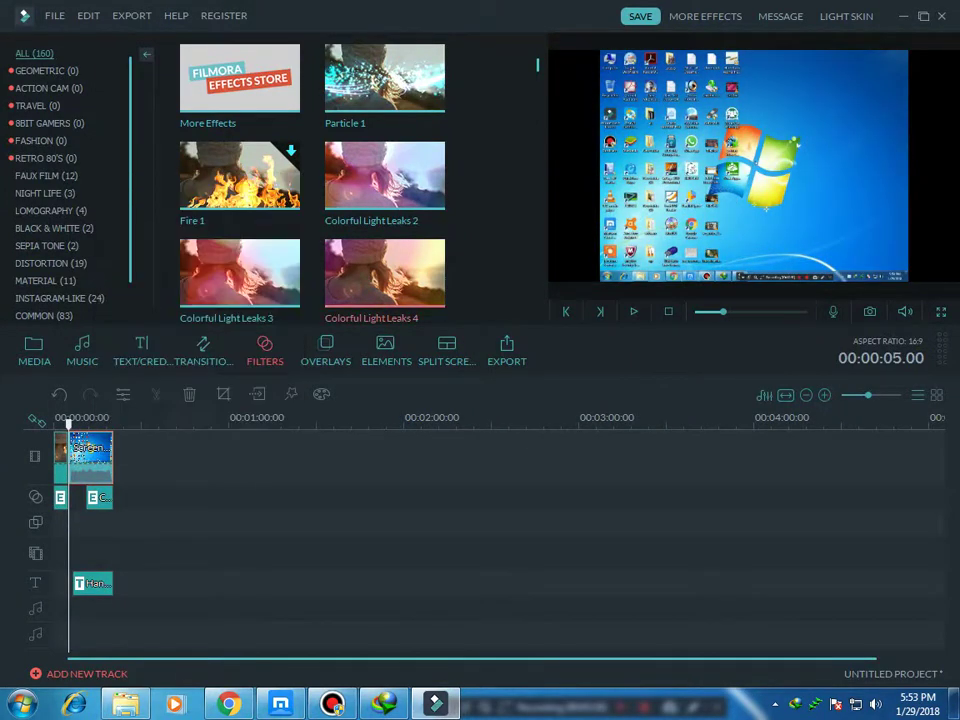
# Look through the overlays and preview Bokeh 5 and Bokeh 3
pyautogui.click(326, 350)
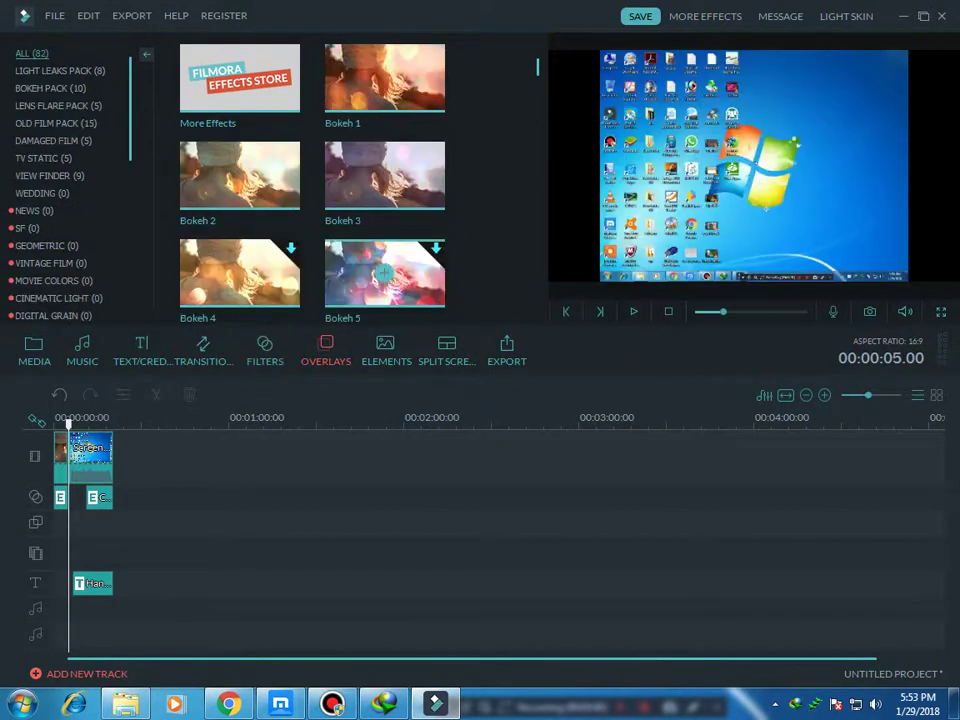
pyautogui.click(385, 274)
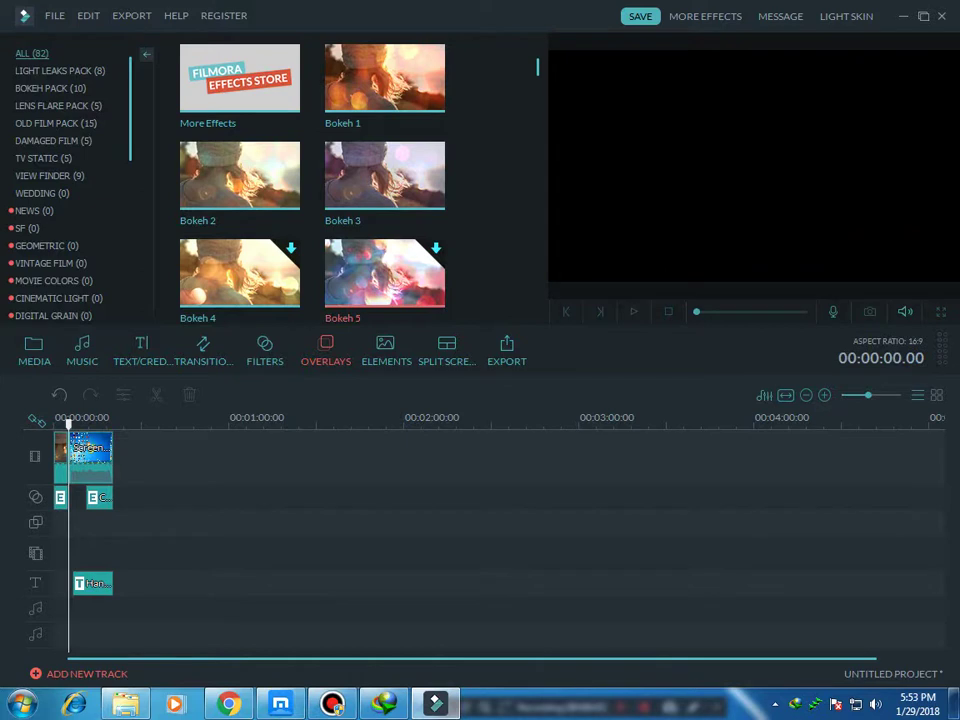
pyautogui.doubleClick(385, 176)
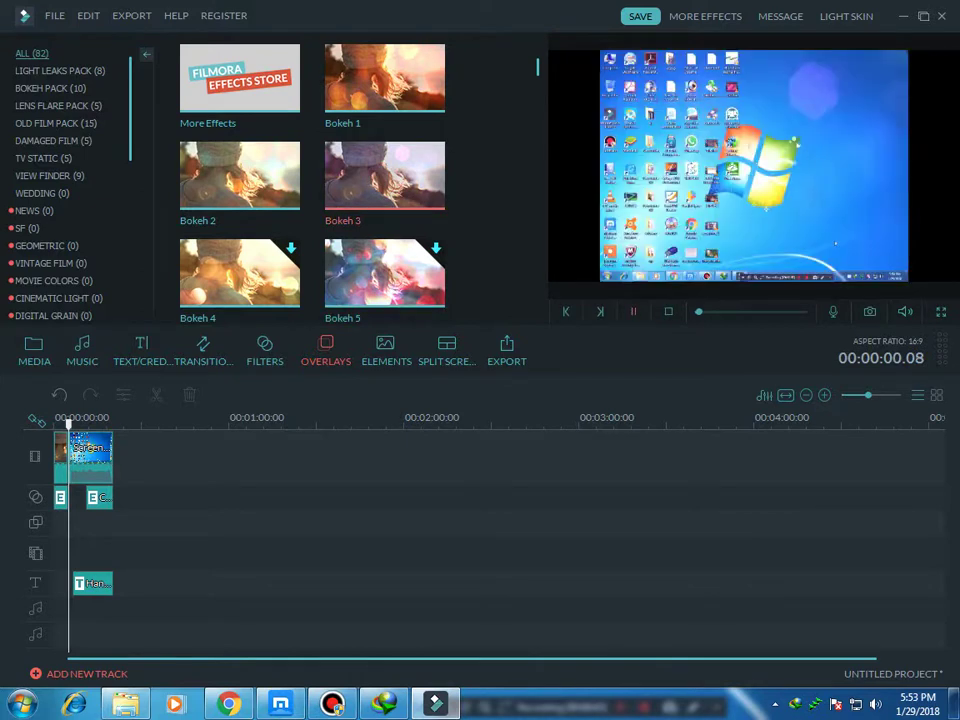
pyautogui.moveTo(385, 176)
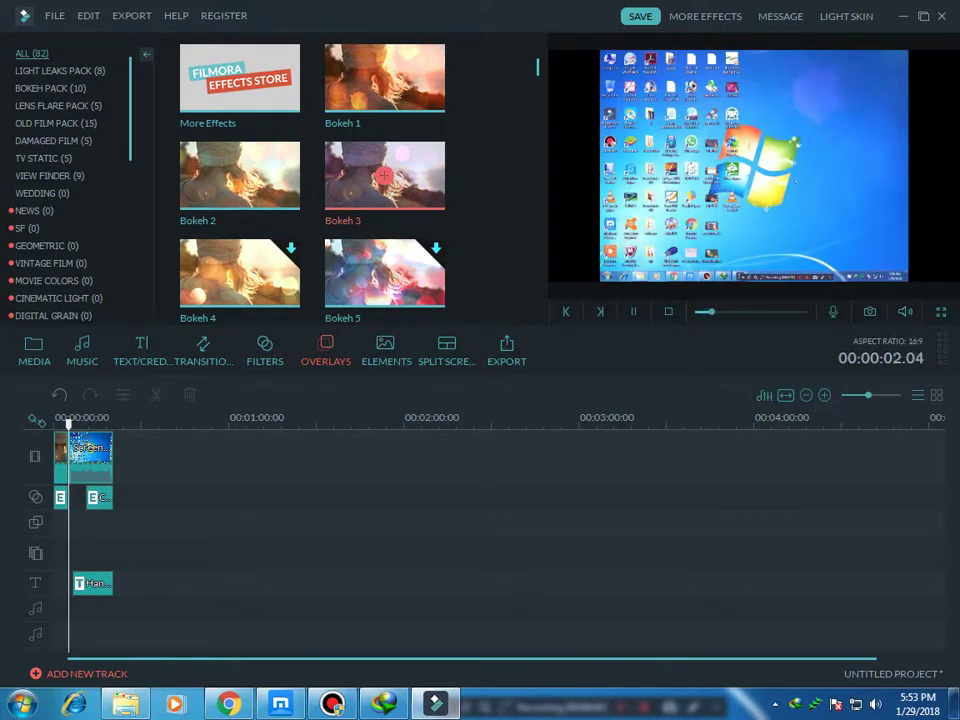
# Download the Vacation 5 element and insert Vacation 1 at the start of the filter on the screen capture clip
pyautogui.click(100, 498)
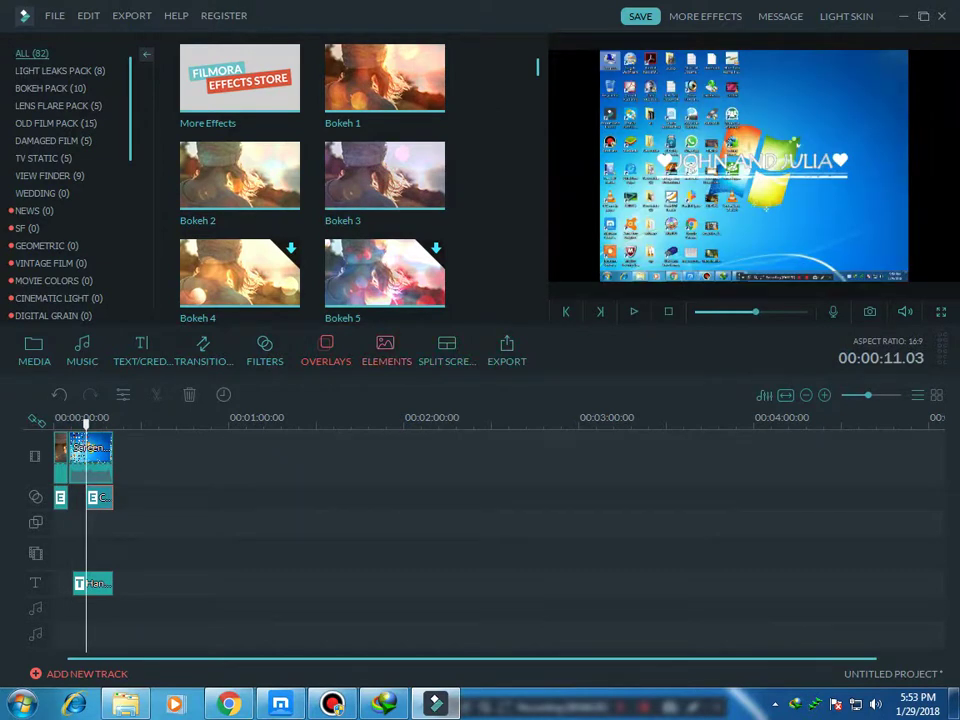
pyautogui.click(386, 350)
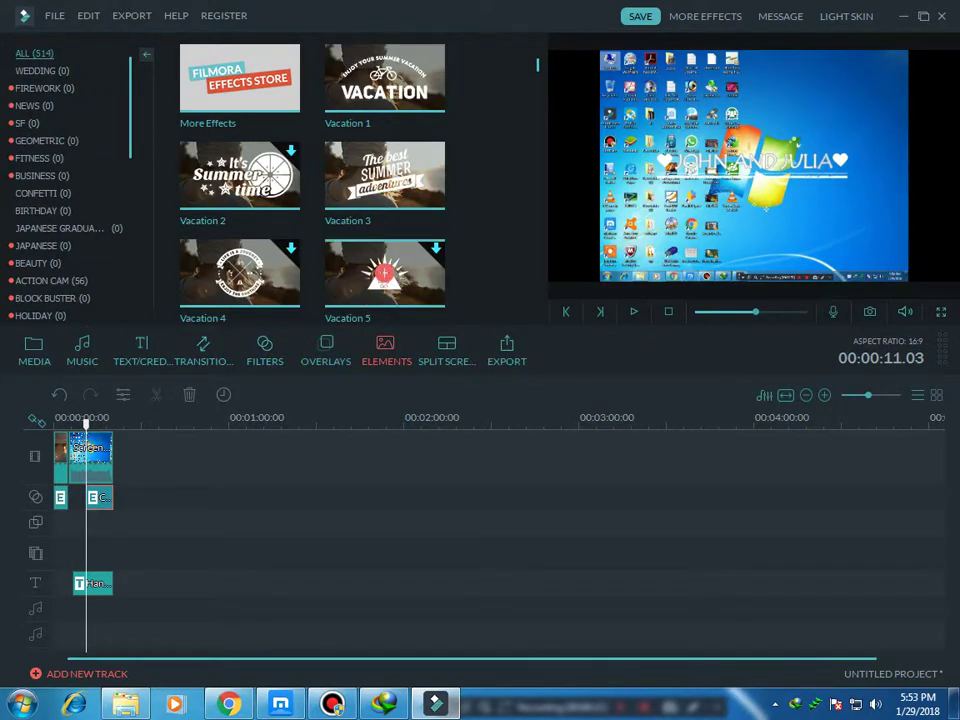
pyautogui.click(385, 273)
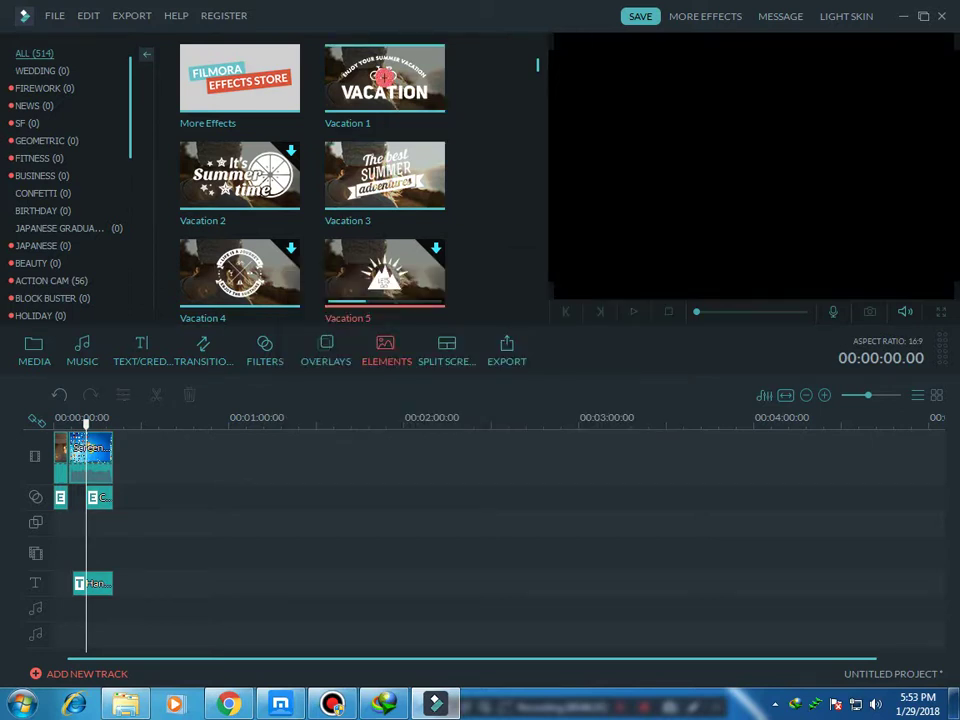
pyautogui.click(385, 78)
pyautogui.click(633, 311)
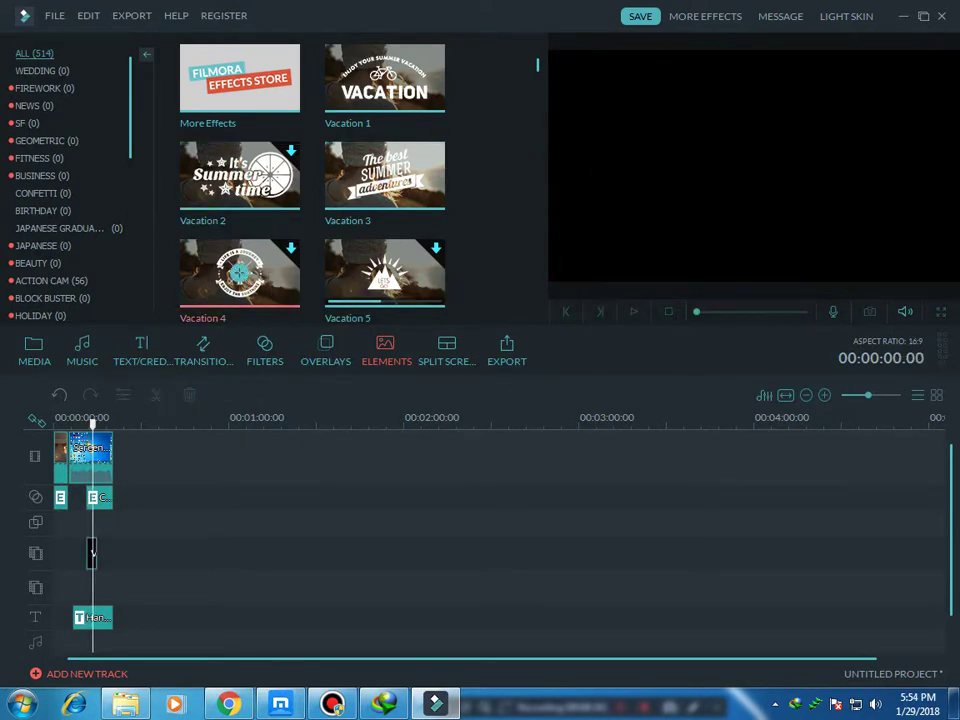
# Browse the elements library through the love, Valentine's Day and balloon designs, and view the effects store page before returning
pyautogui.scroll(-3, 385, 275)
pyautogui.scroll(-10, 385, 275)
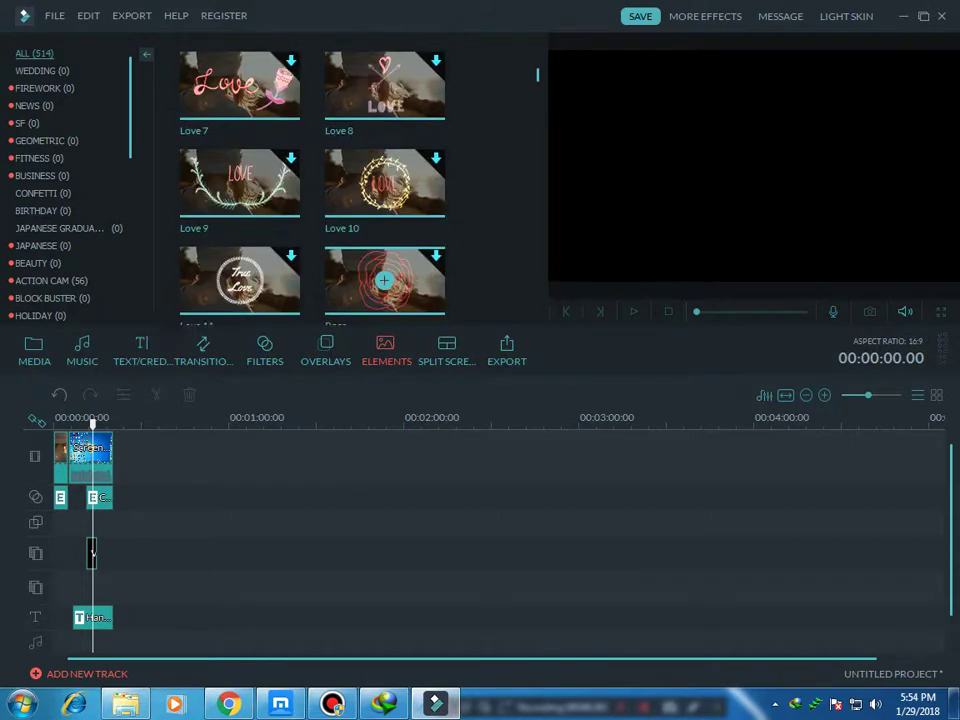
pyautogui.scroll(-5, 384, 286)
pyautogui.scroll(7, 384, 282)
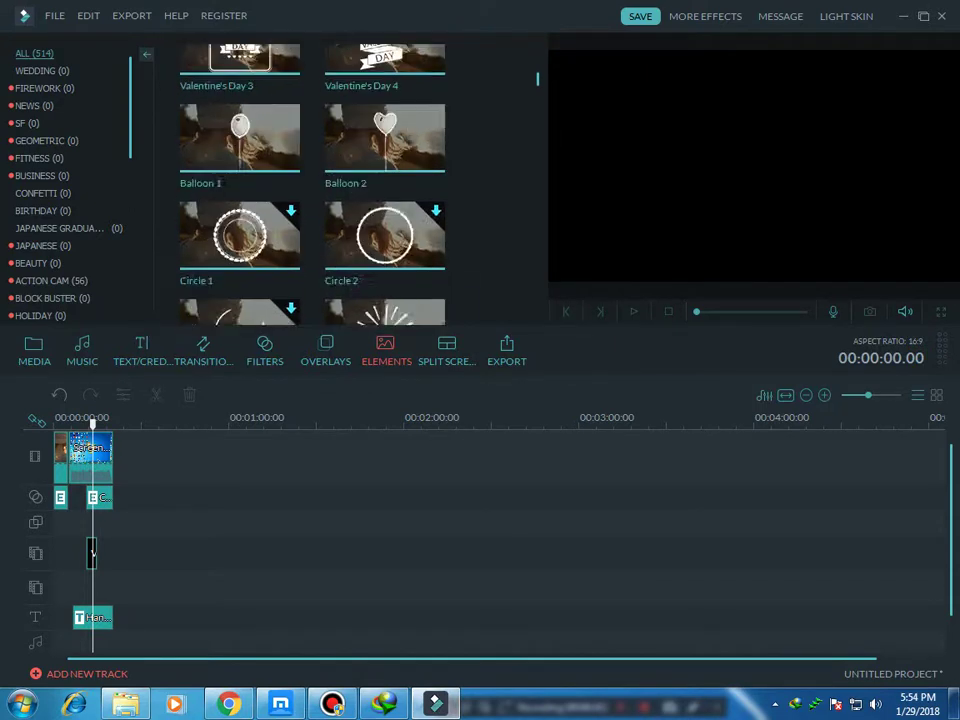
pyautogui.scroll(6, 384, 279)
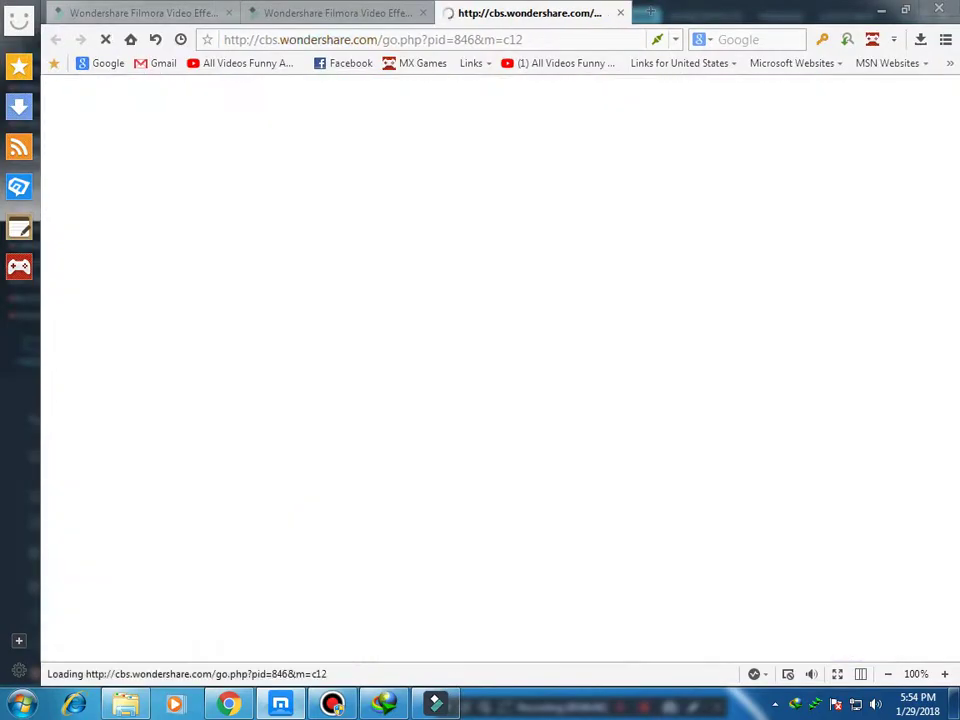
pyautogui.click(882, 9)
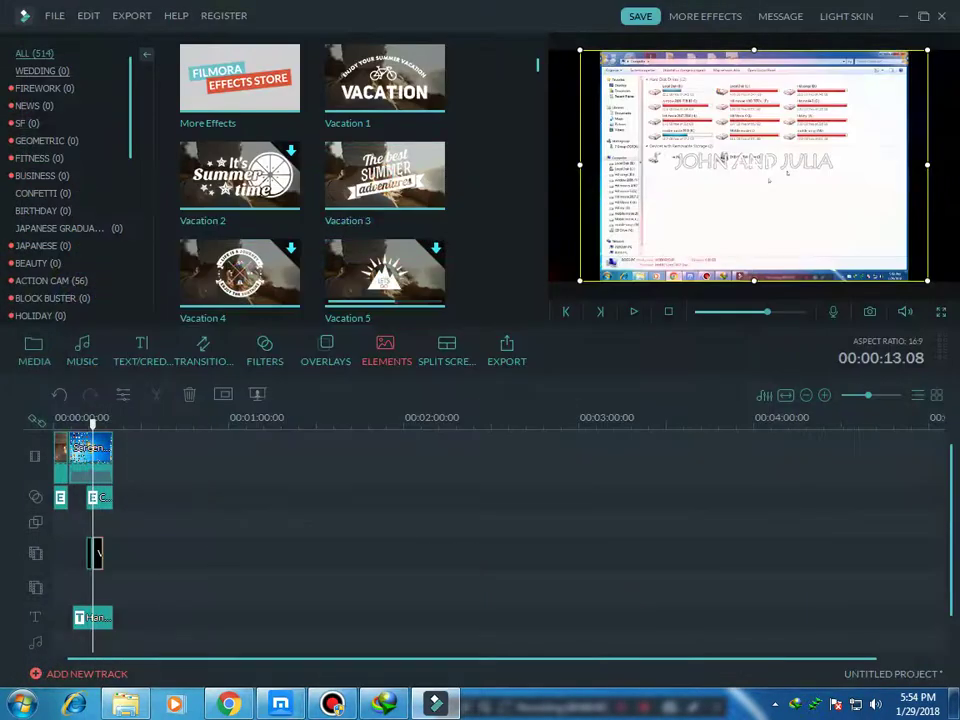
# Browse the text and credit presets, including the wreath, holly and ribbon titles
pyautogui.click(142, 351)
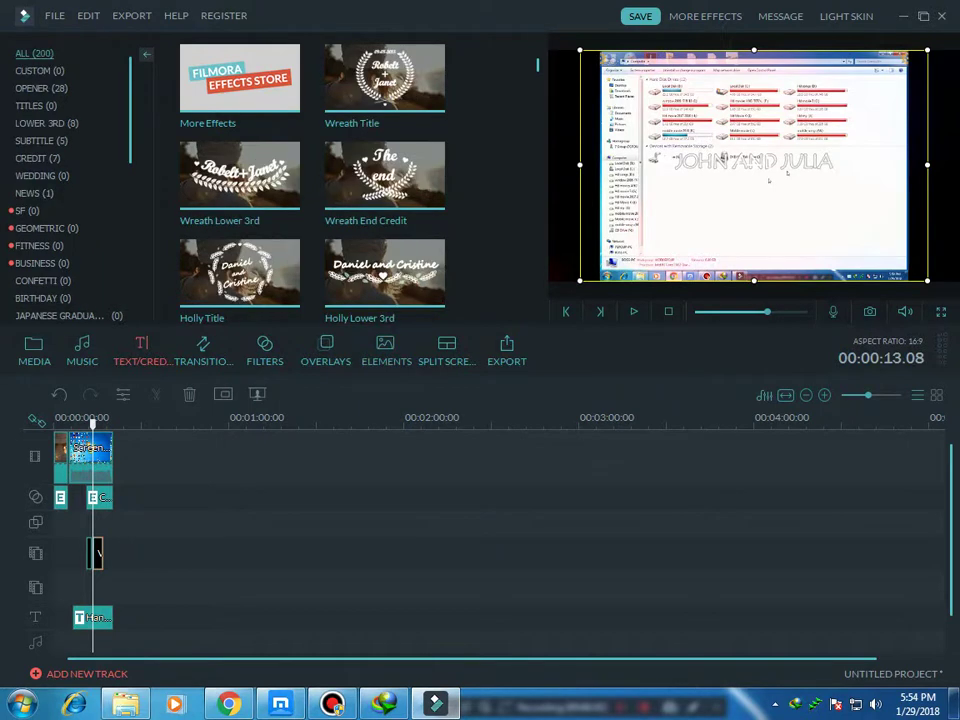
pyautogui.scroll(-18, 312, 185)
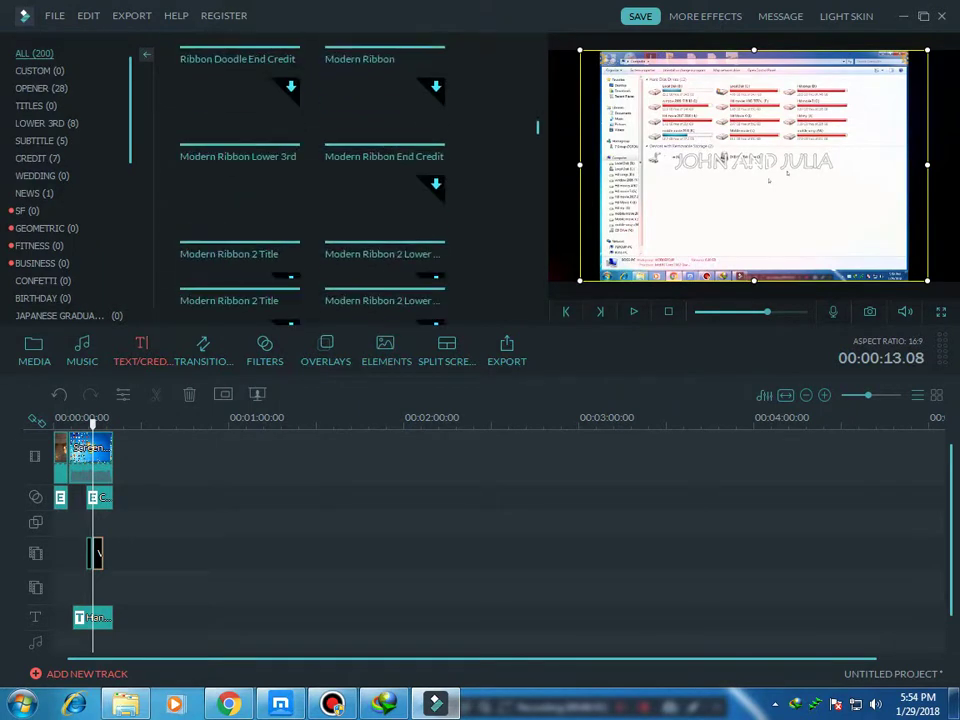
# Look through the remaining text presets, previewing Neon Sign Title and Studio 45 Lower 3rd, and check the Badges and Labels categories
pyautogui.scroll(-1, 65, 185)
pyautogui.scroll(-5, 70, 180)
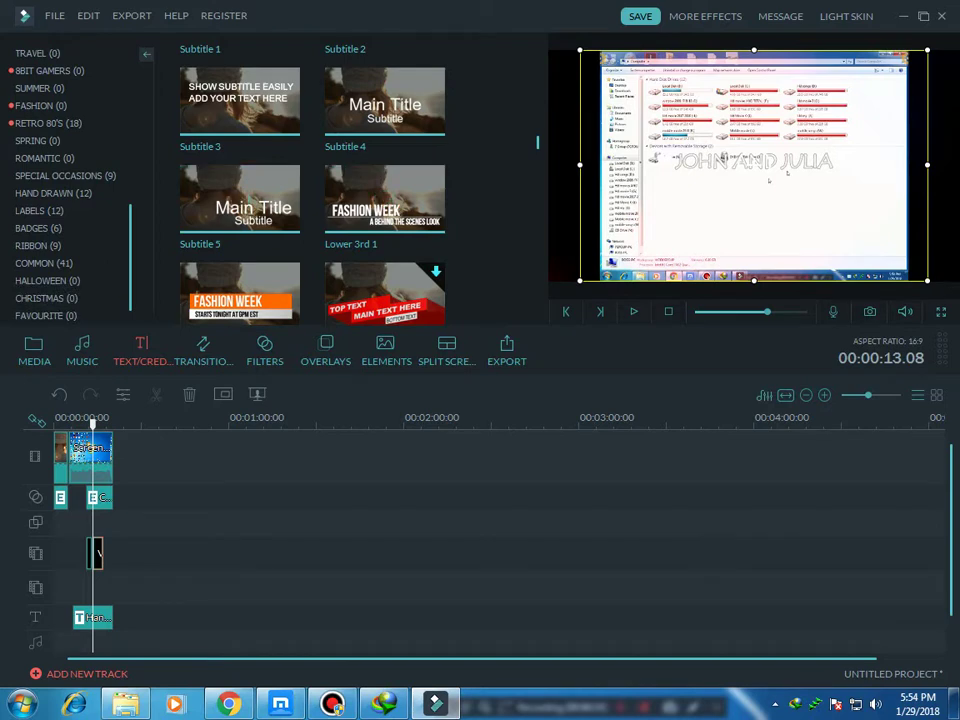
pyautogui.scroll(-8, 312, 185)
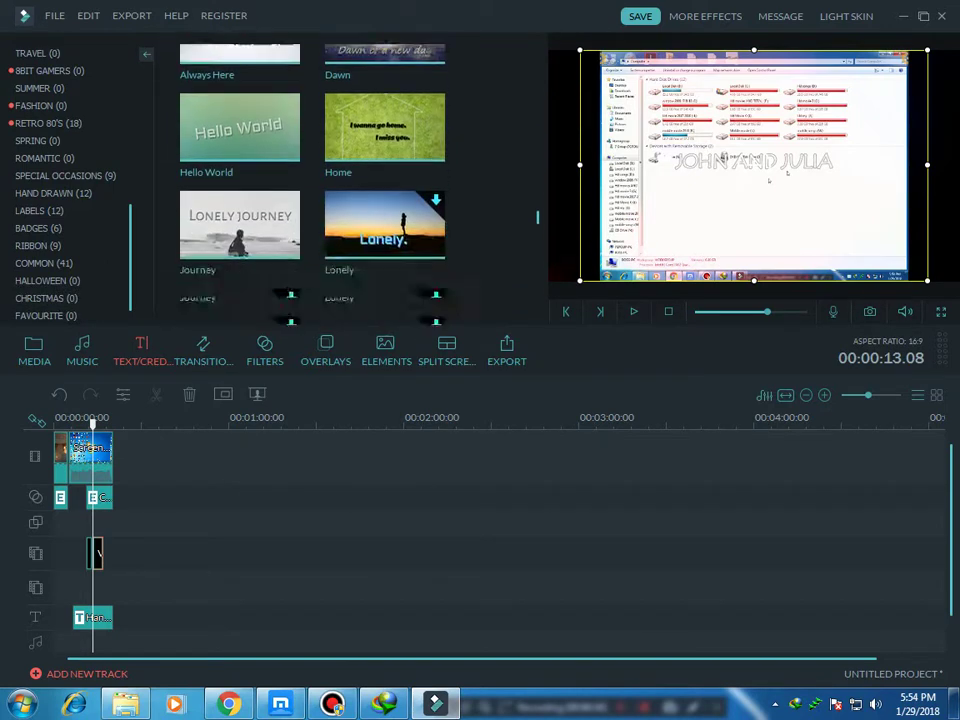
pyautogui.scroll(-5, 312, 185)
pyautogui.click(383, 305)
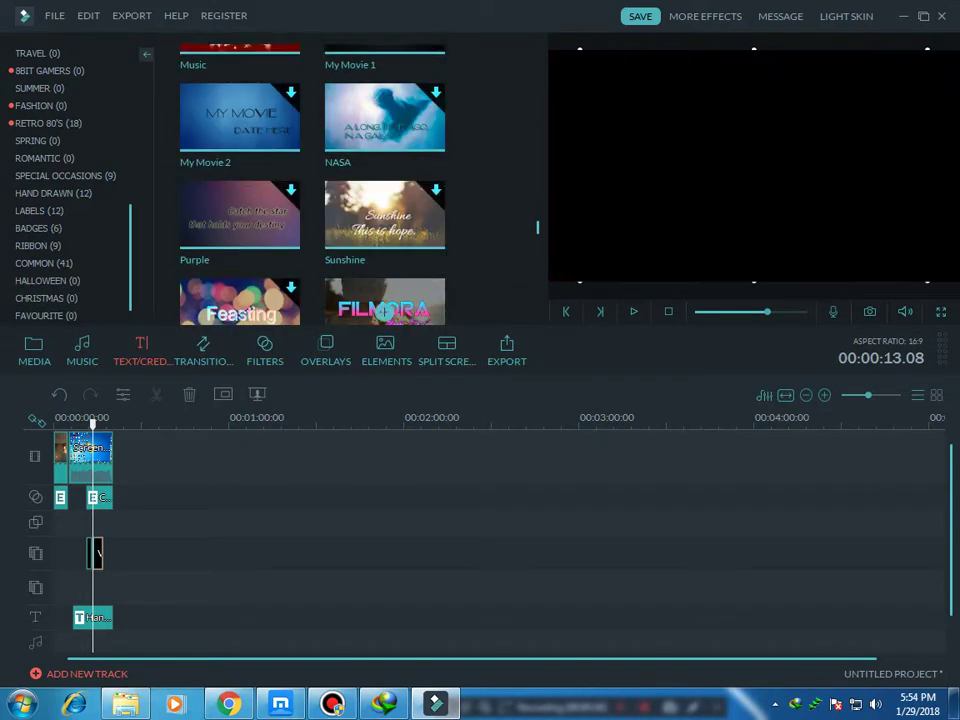
pyautogui.scroll(-1, 383, 305)
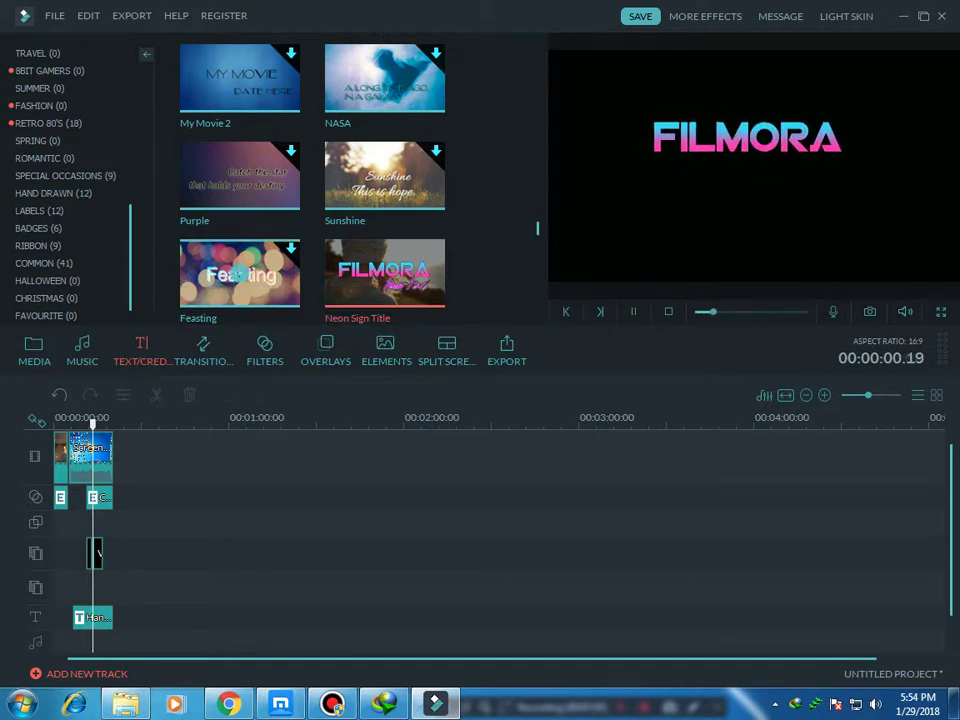
pyautogui.scroll(-3, 240, 275)
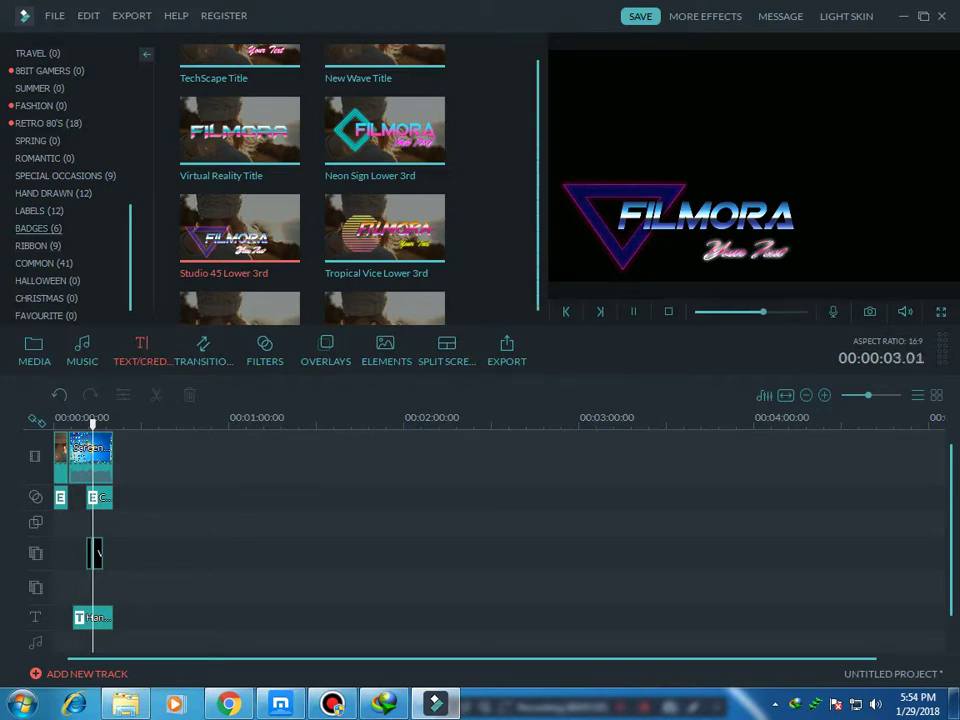
pyautogui.click(39, 228)
pyautogui.click(39, 212)
pyautogui.scroll(4, 42, 208)
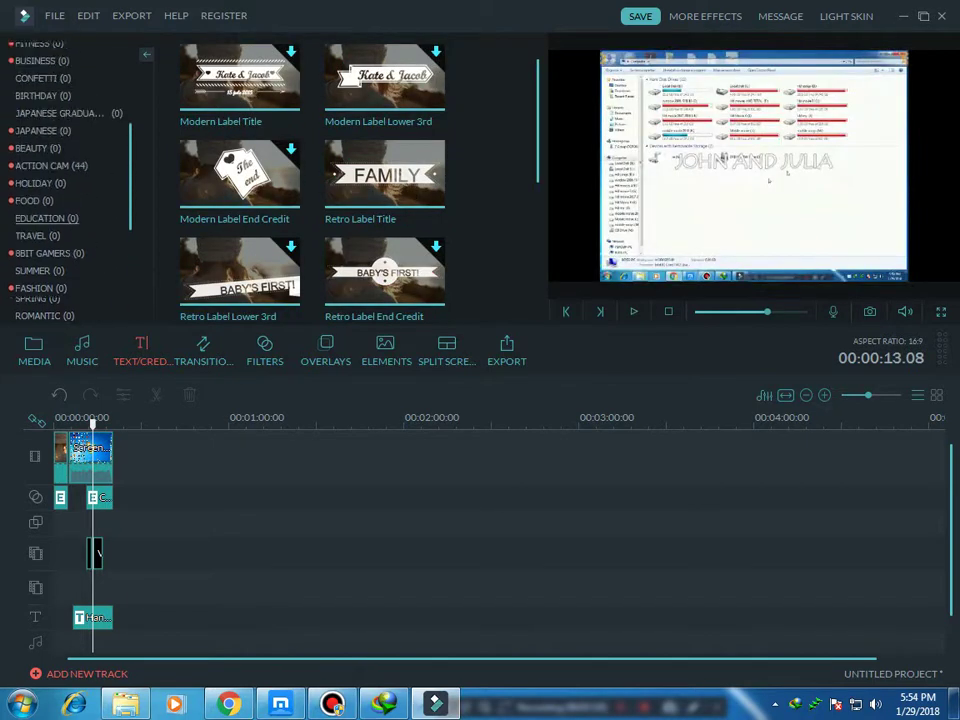
pyautogui.scroll(5, 45, 180)
# Preview Lower 3rd 2 from the Lower 3rd category and add it to the text track directly after the Hand Sketch Lower 3rd title
pyautogui.click(46, 123)
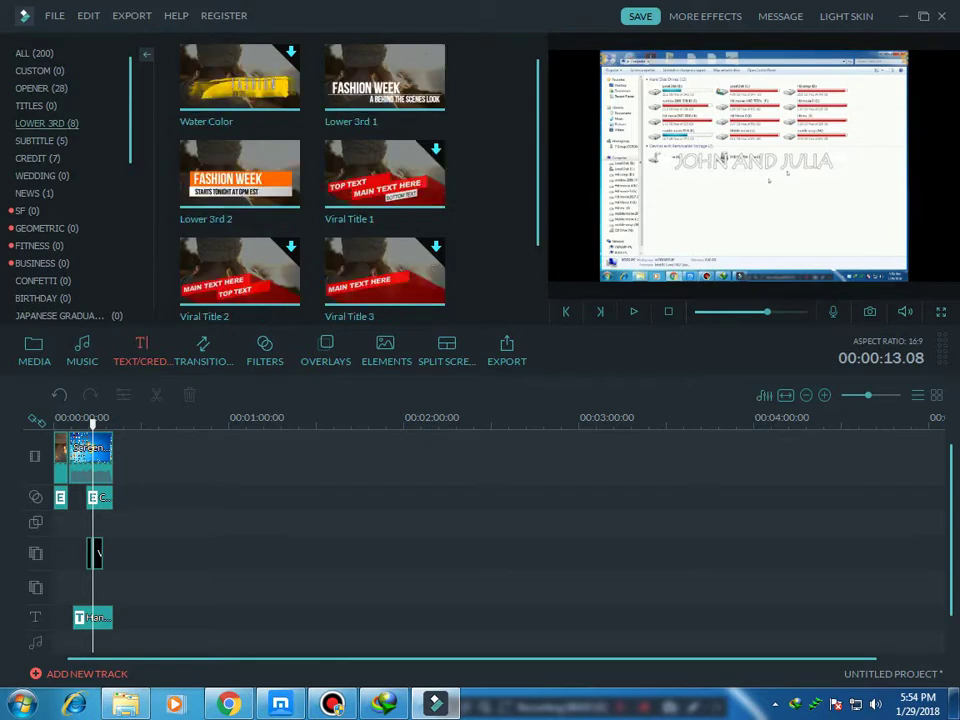
pyautogui.click(240, 176)
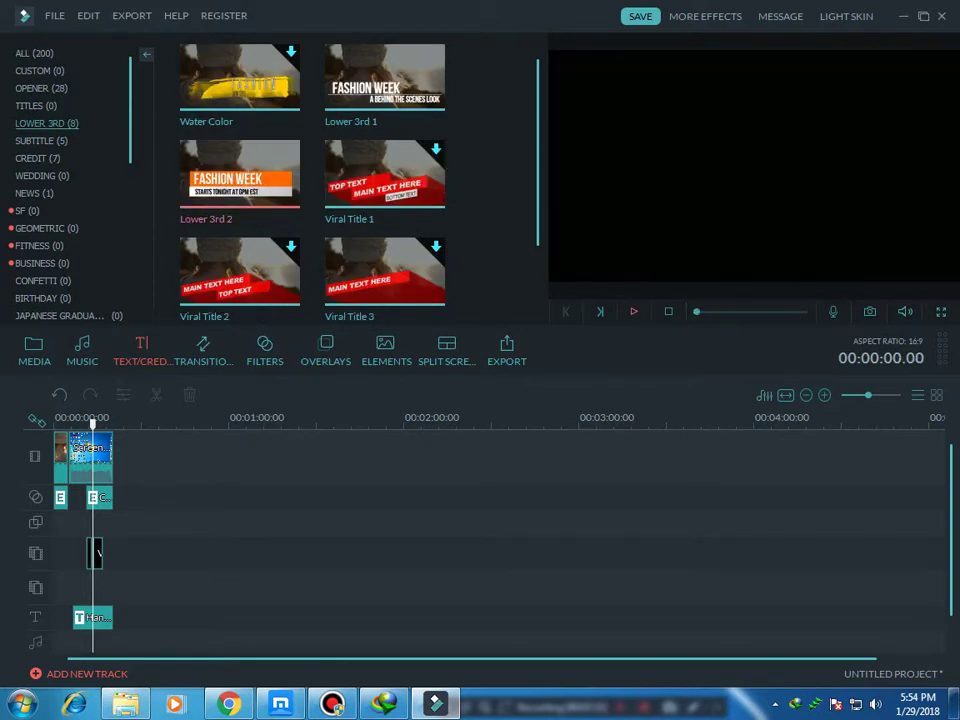
pyautogui.click(633, 311)
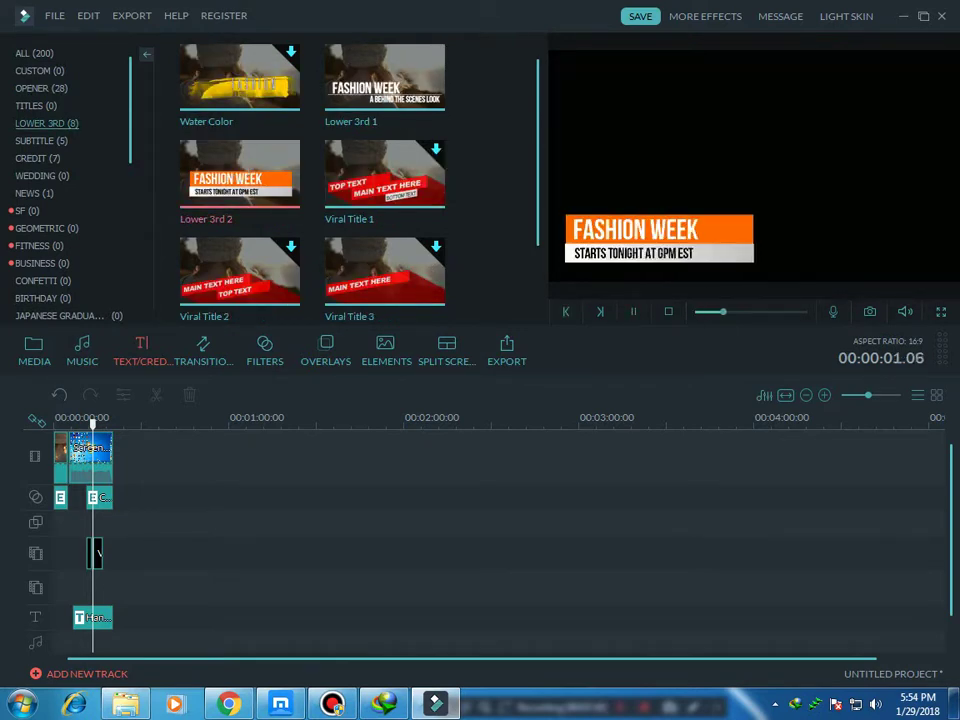
pyautogui.click(240, 76)
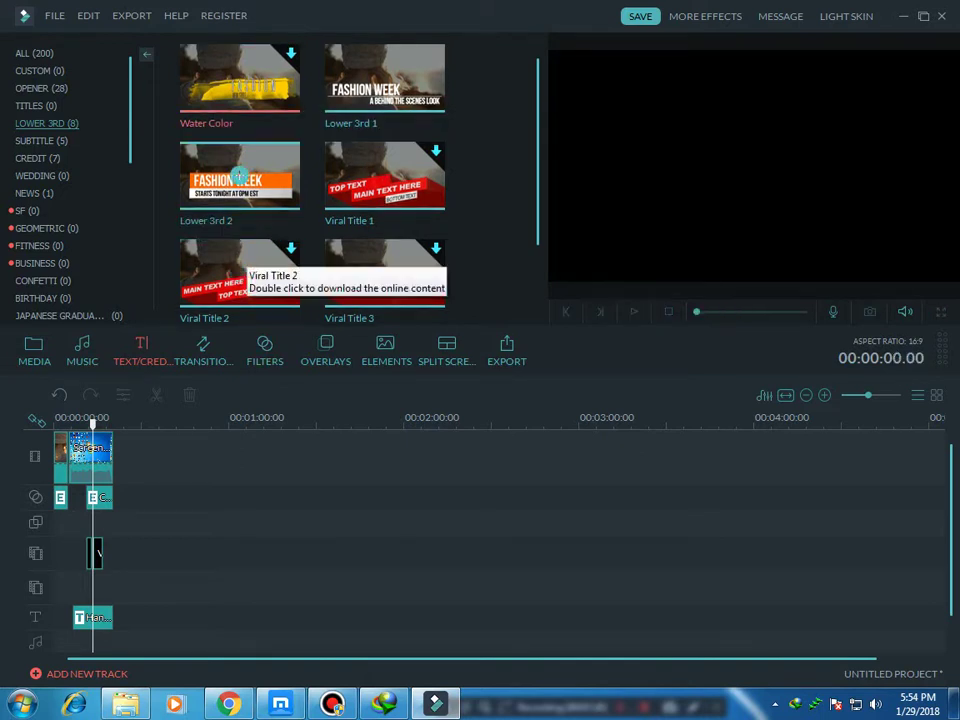
pyautogui.moveTo(240, 178); pyautogui.dragTo(120, 617)
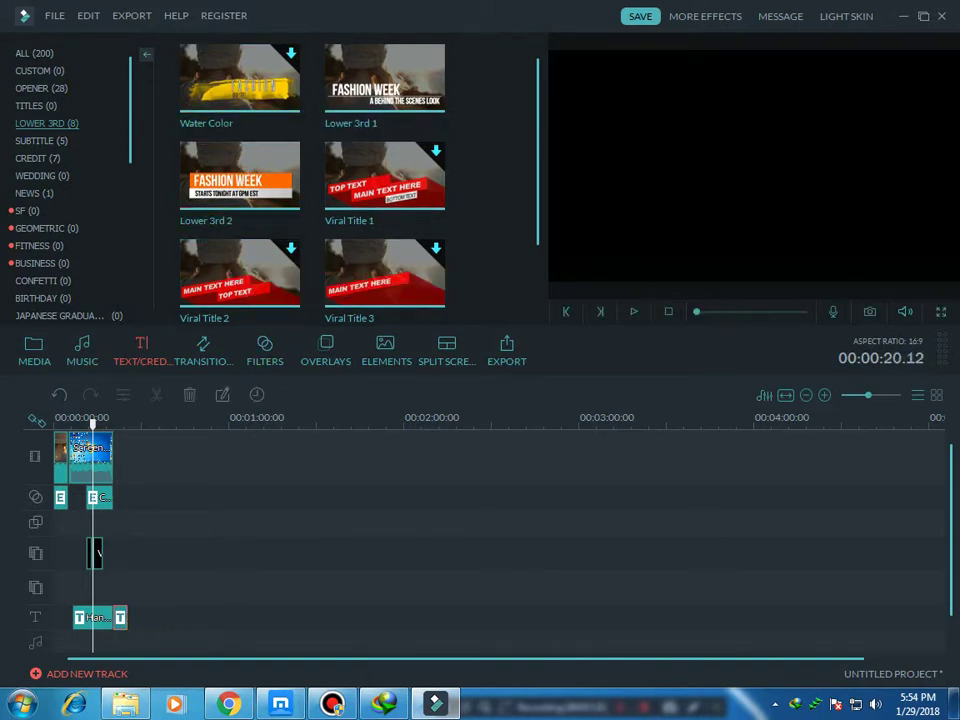
# Split the screen capture clip at about 12 seconds and show the Elemental Effects transitions
pyautogui.click(88, 420)
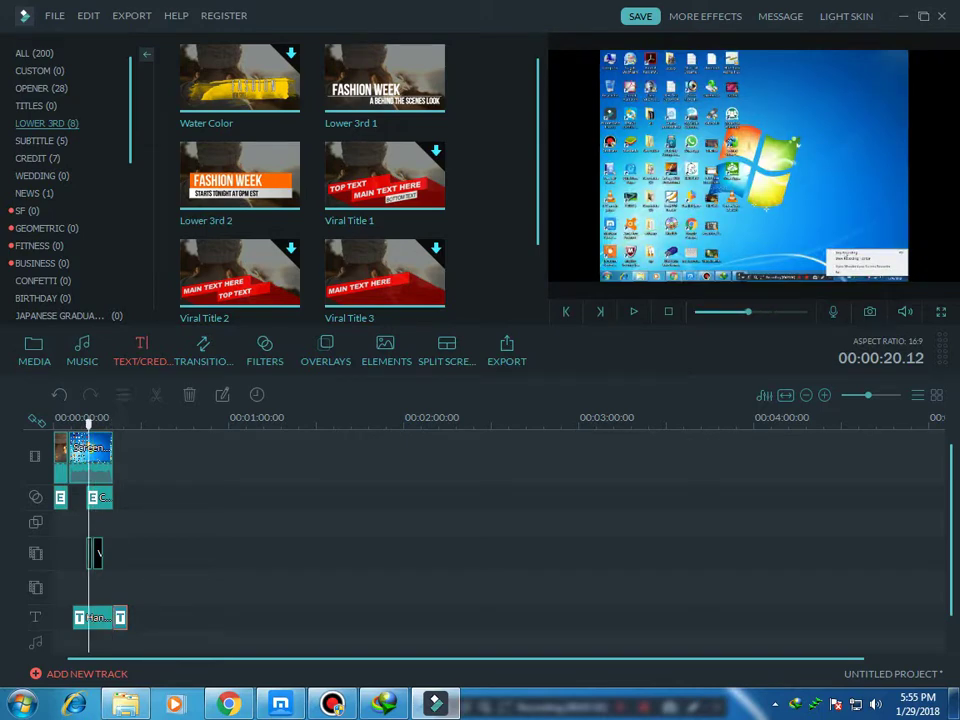
pyautogui.click(90, 462)
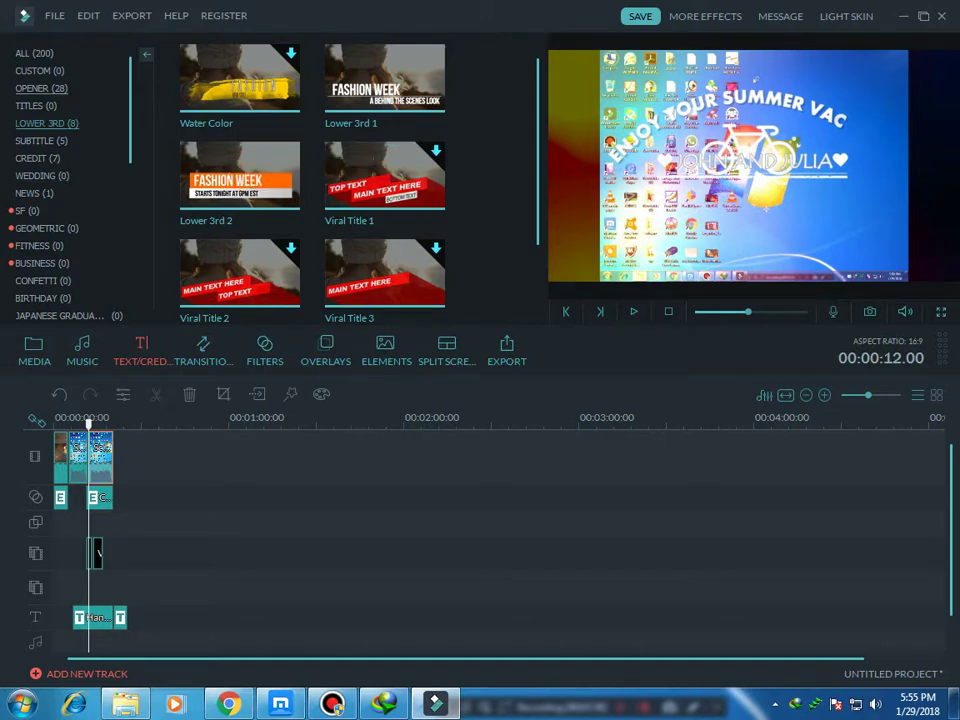
pyautogui.click(204, 350)
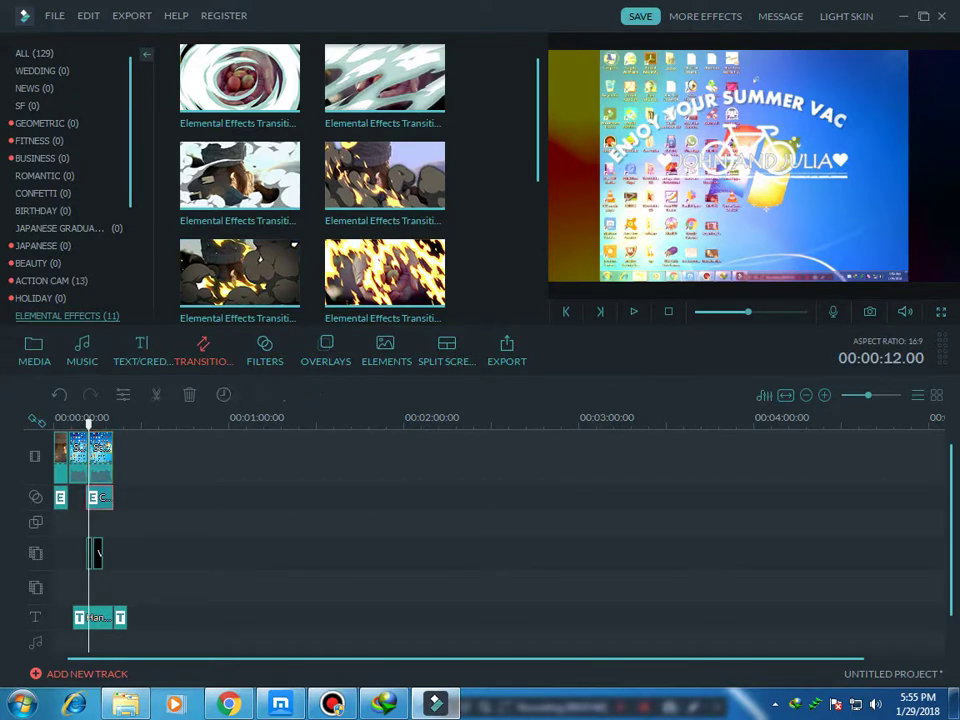
# Remove the filter over the screen capture clip and both vacation elements from the timeline
pyautogui.rightClick(108, 499)
pyautogui.click(105, 554)
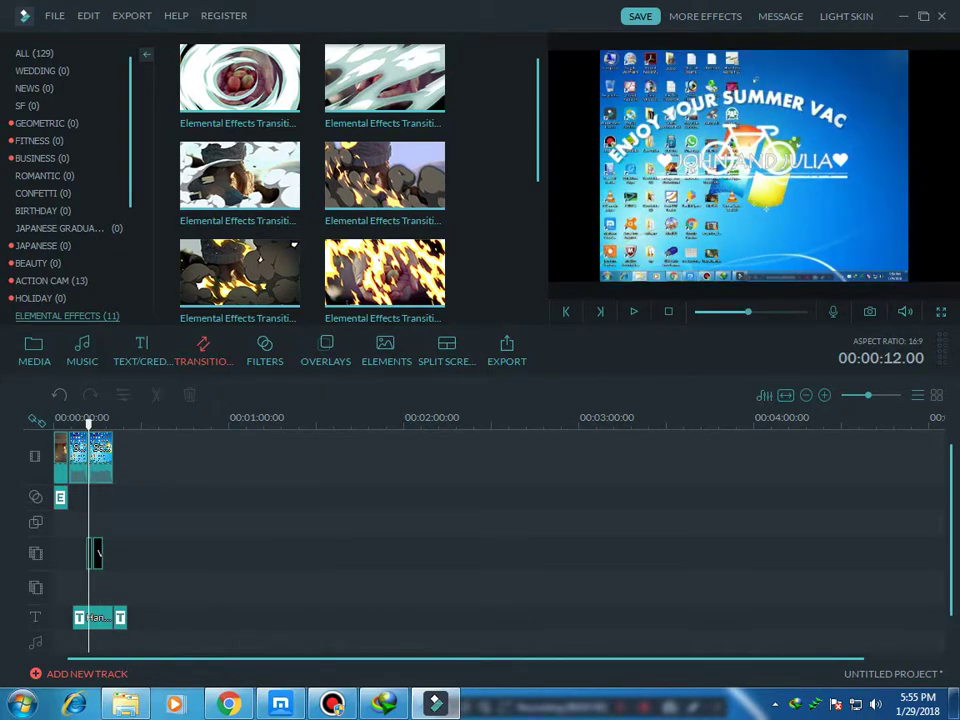
pyautogui.rightClick(97, 554)
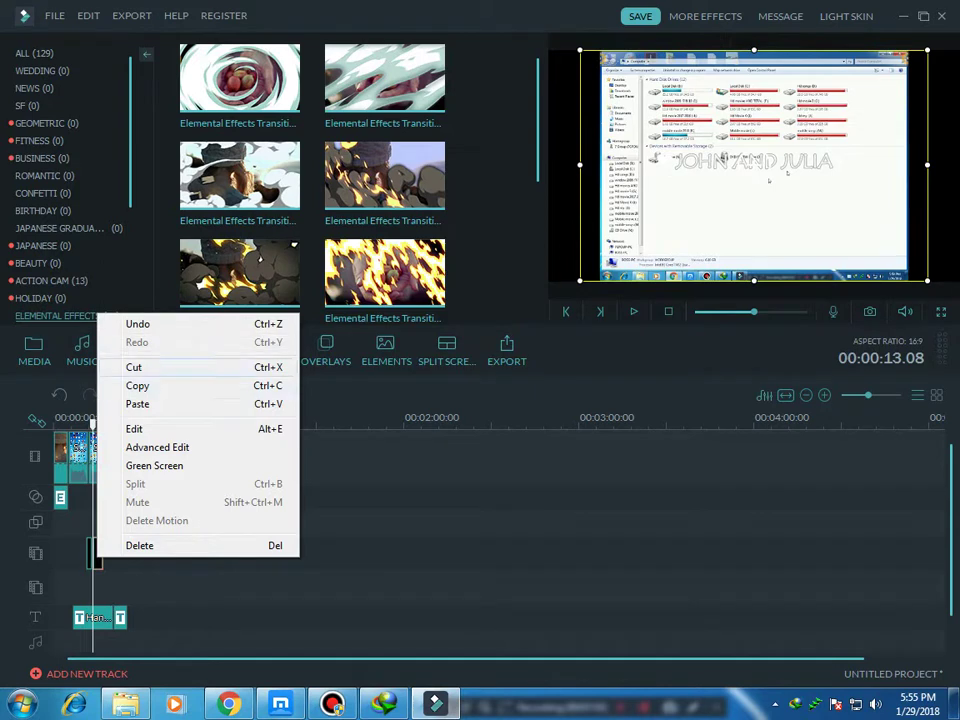
pyautogui.click(133, 367)
pyautogui.rightClick(89, 552)
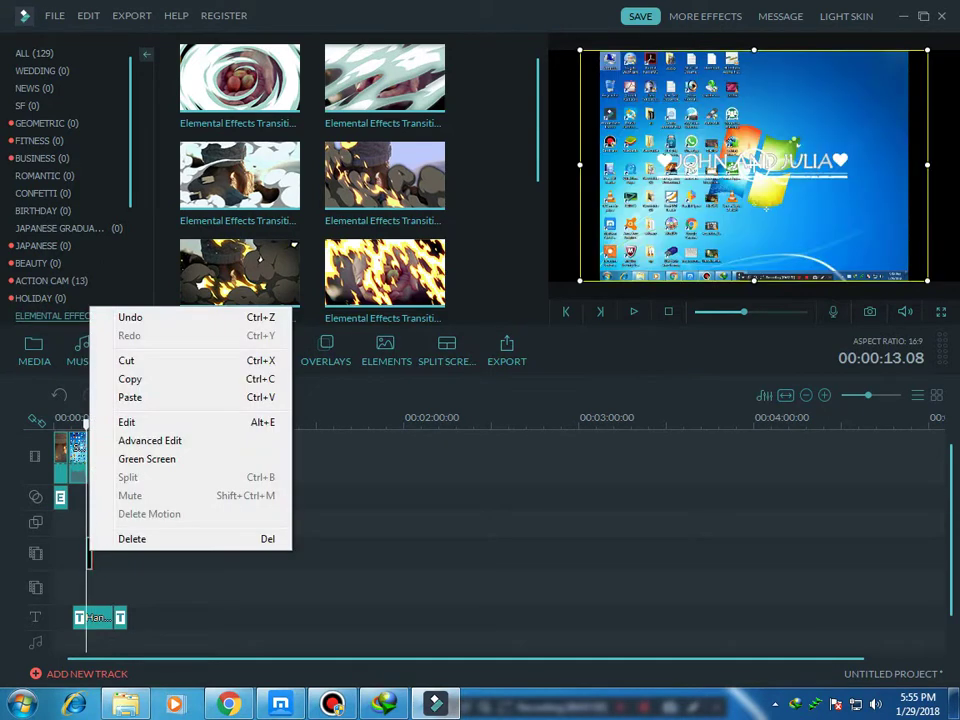
pyautogui.click(126, 360)
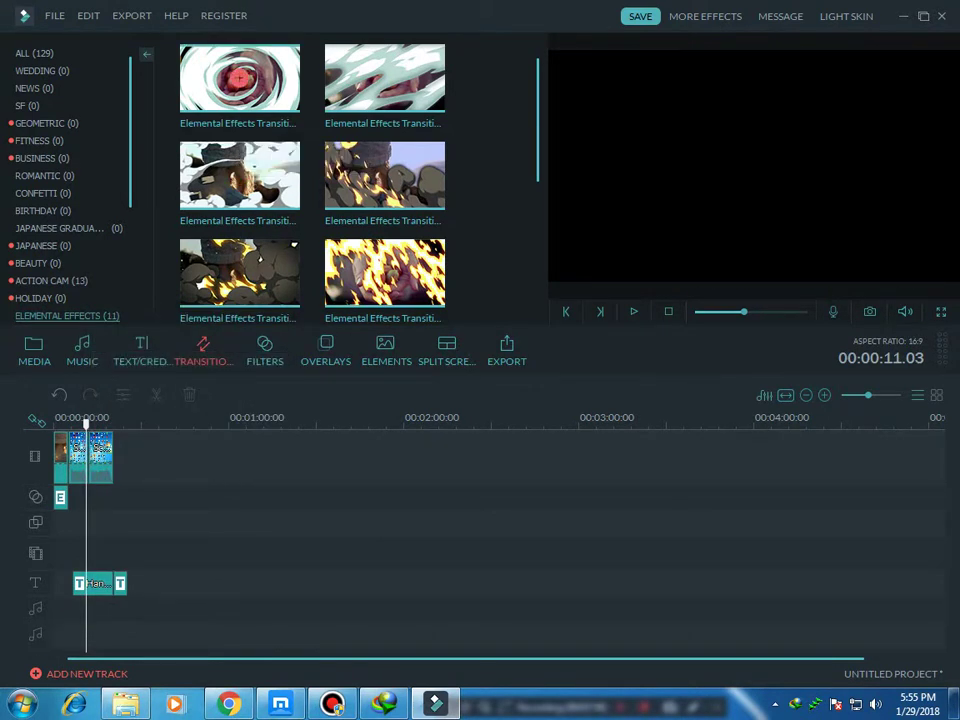
# Place the fiery explosion Elemental Effects transition between the two halves of the screen capture clip
pyautogui.click(88, 456)
pyautogui.scroll(-5, 383, 212)
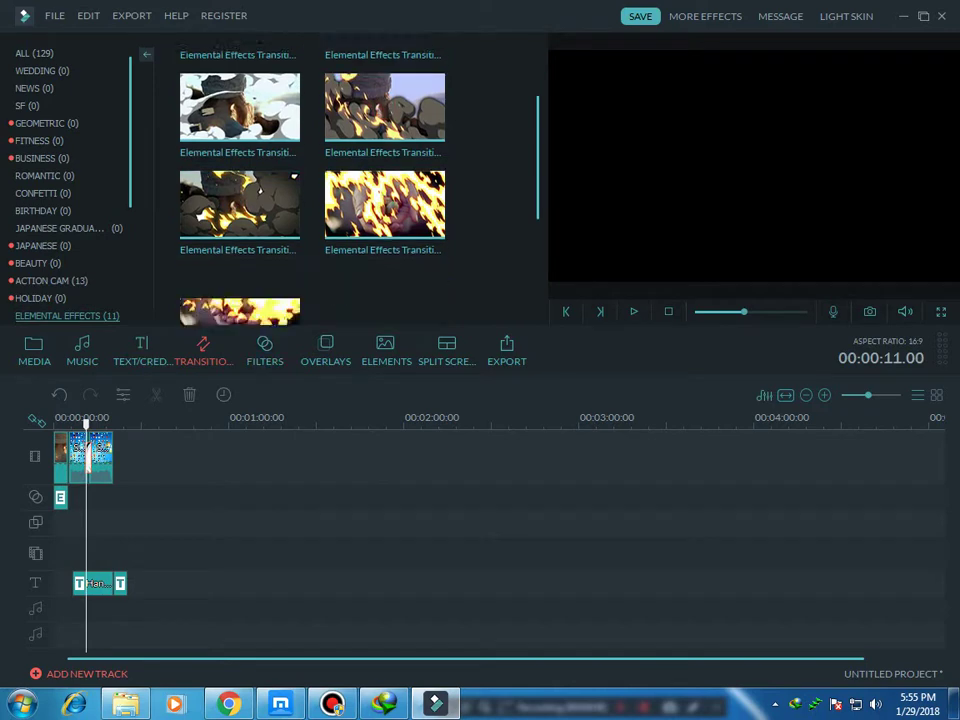
pyautogui.click(383, 212)
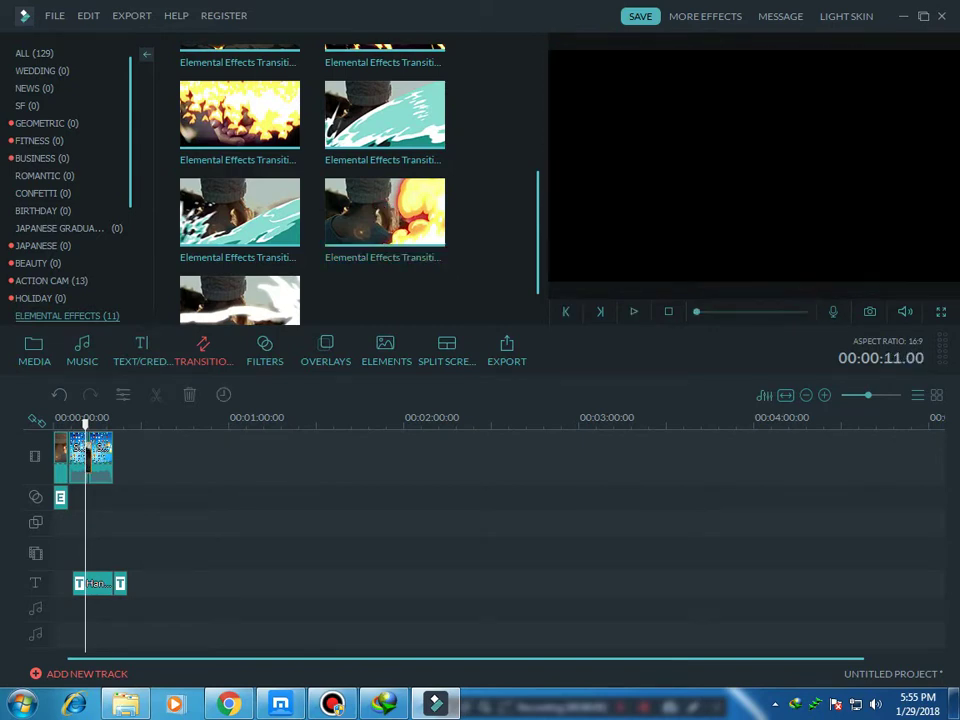
# Enlarge the timeline and play the transition between the two screen capture halves
pyautogui.click(54, 420)
pyautogui.moveTo(54, 420); pyautogui.dragTo(78, 420)
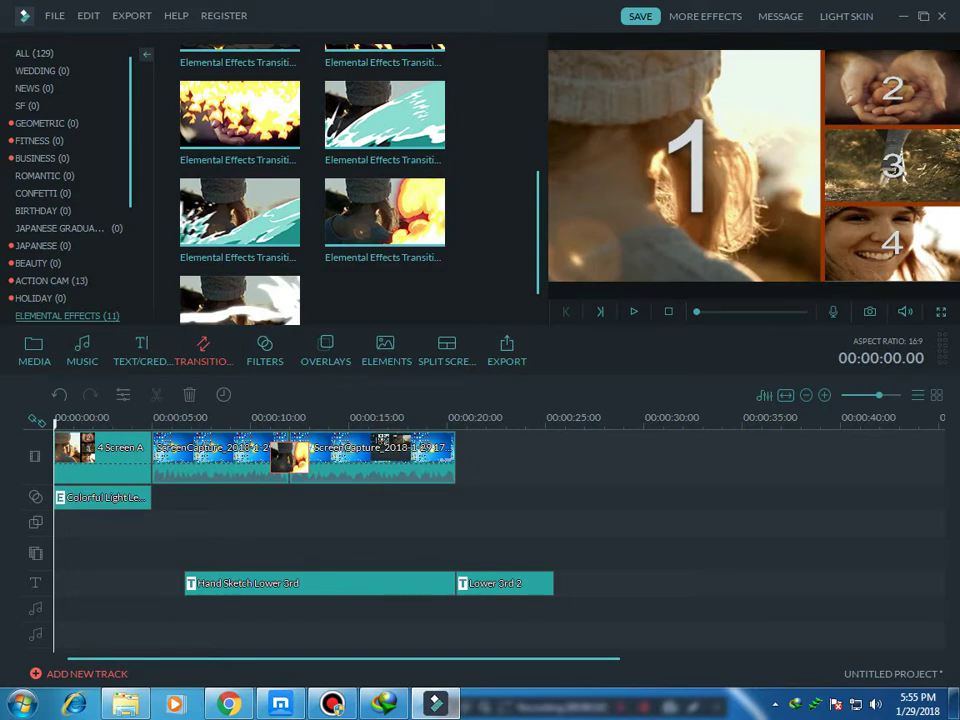
pyautogui.moveTo(233, 419); pyautogui.dragTo(262, 424)
pyautogui.click(213, 419)
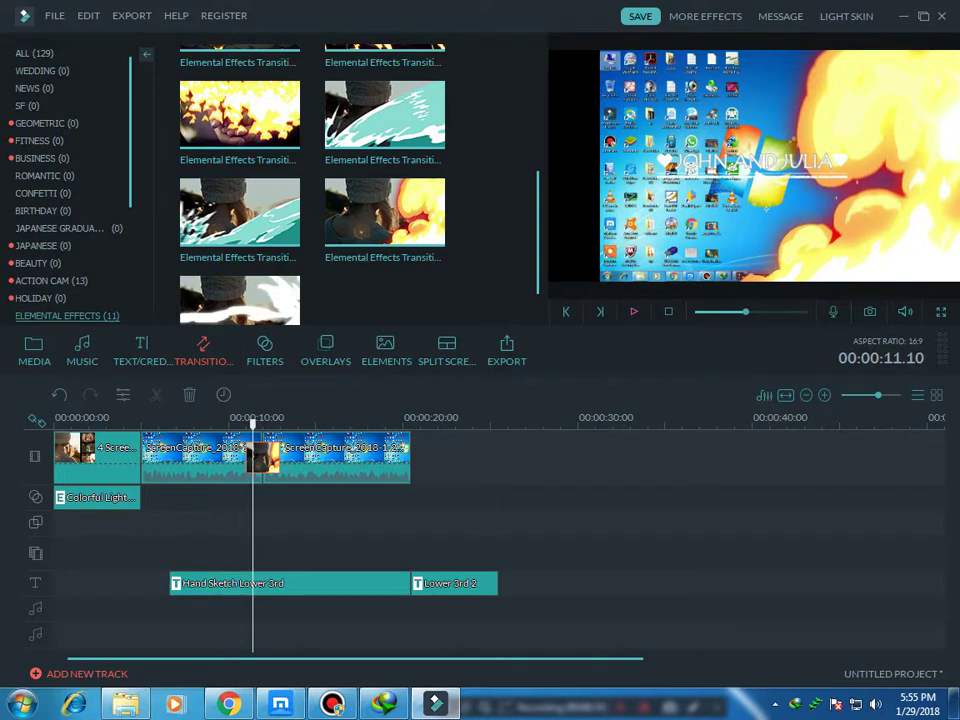
pyautogui.click(633, 311)
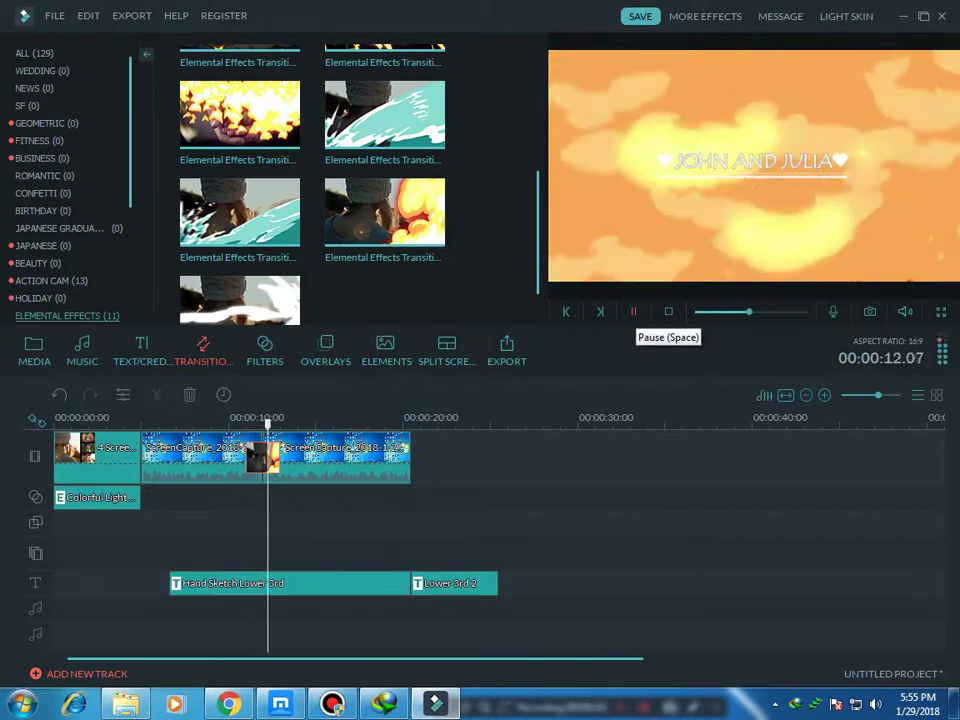
pyautogui.click(227, 424)
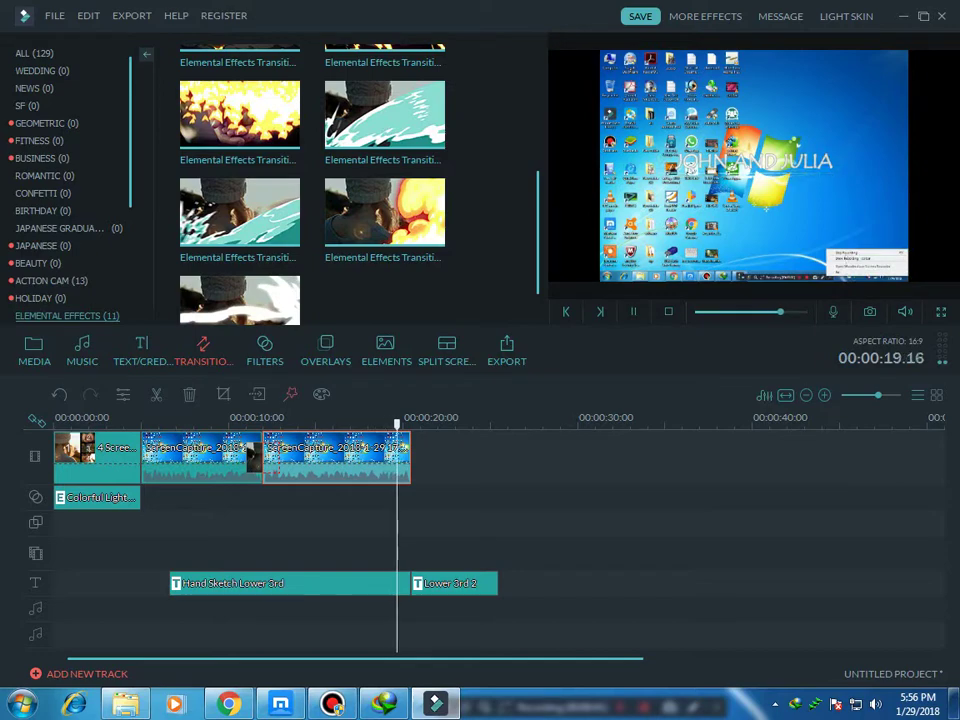
# Color-tune the second screen capture half with white balance Temperature 19 and Tint shifted moderately toward green
pyautogui.click(321, 393)
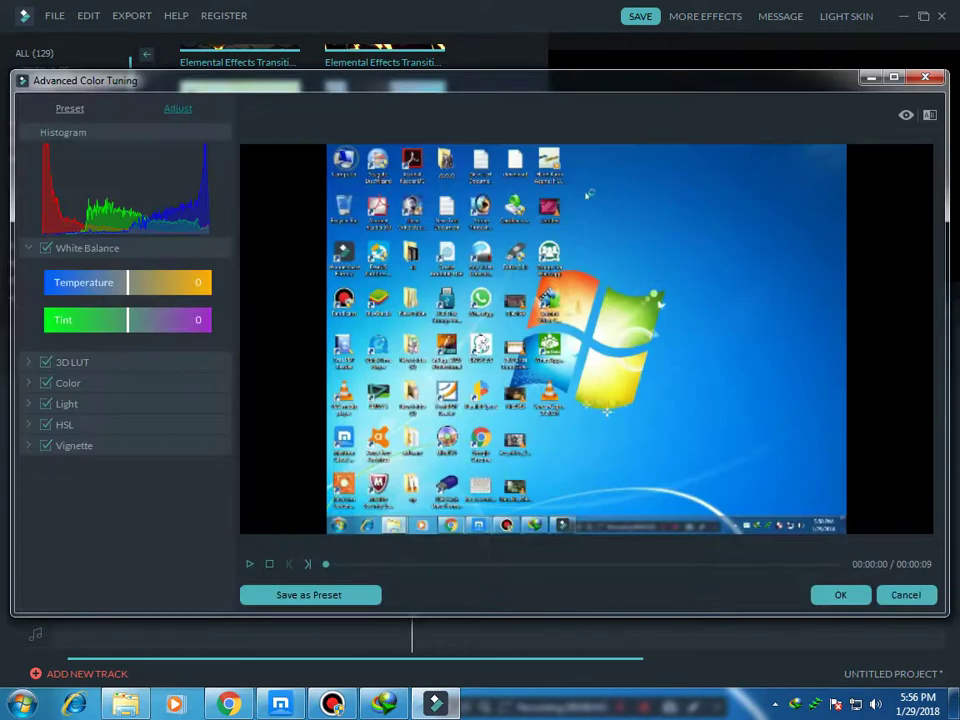
pyautogui.moveTo(154, 283); pyautogui.dragTo(72, 320)
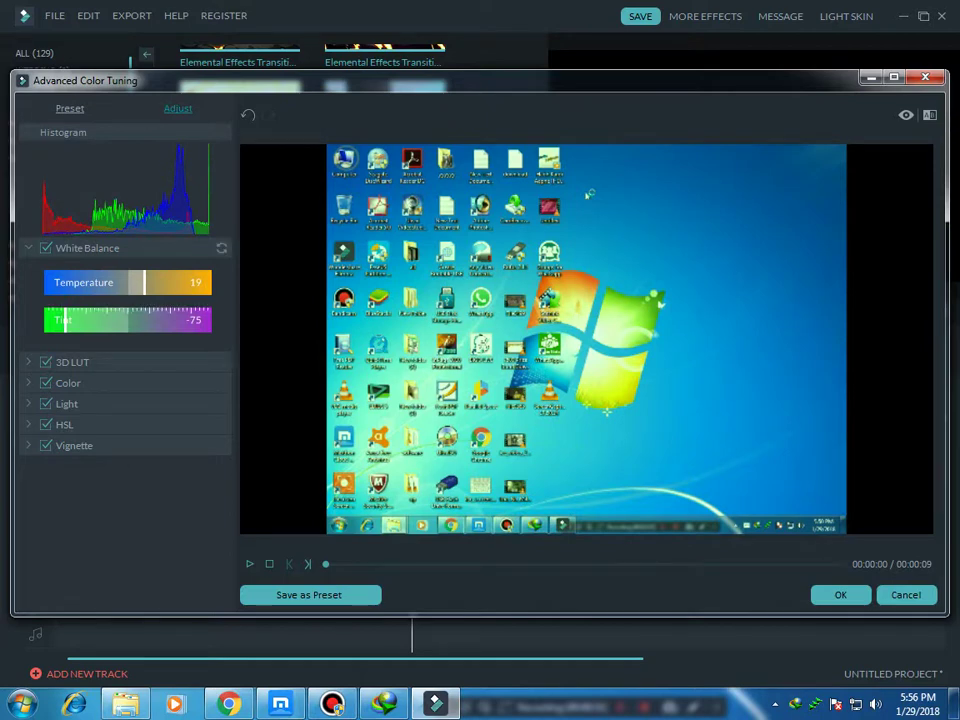
pyautogui.moveTo(64, 320); pyautogui.dragTo(103, 320)
pyautogui.click(840, 595)
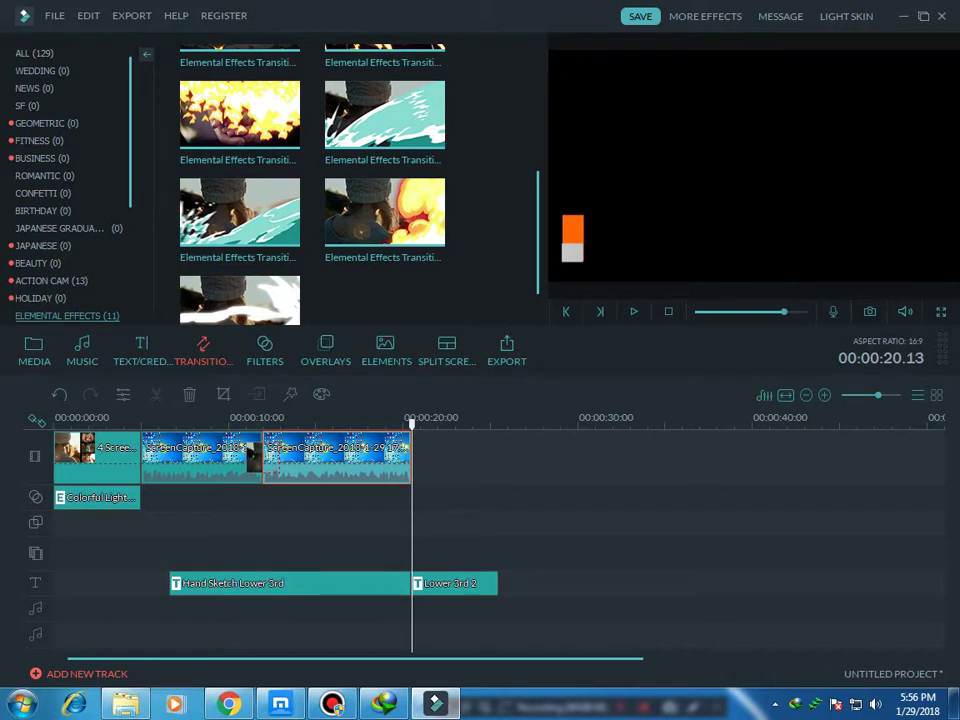
# Add the Colorful Light Leaks 2 filter at the start of the second screen capture half
pyautogui.moveTo(412, 420); pyautogui.dragTo(396, 420)
pyautogui.click(325, 419)
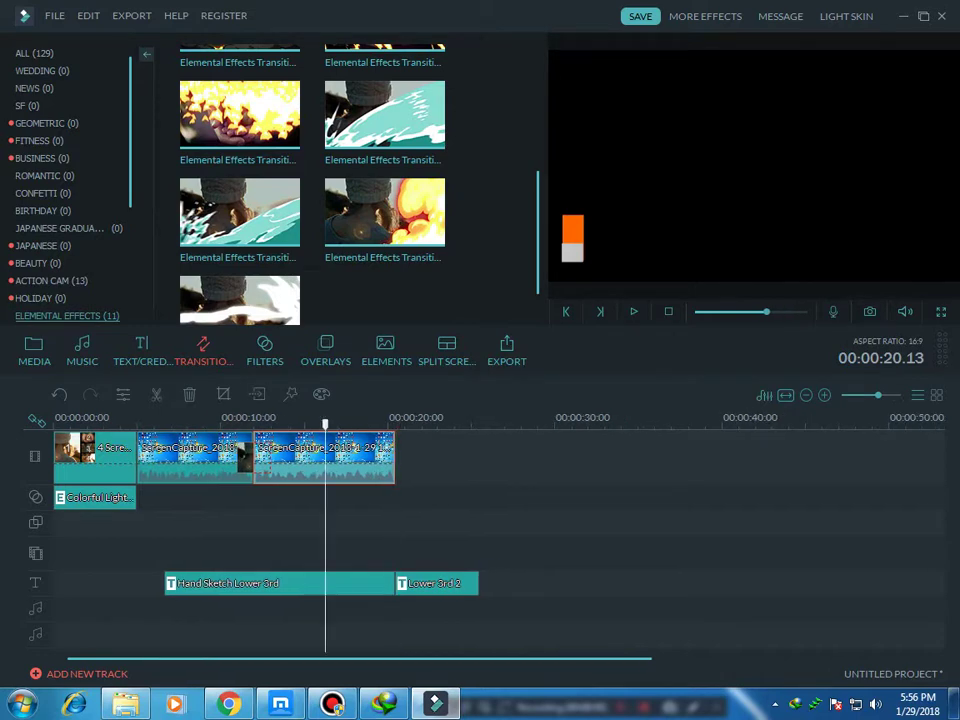
pyautogui.click(297, 419)
pyautogui.moveTo(297, 424); pyautogui.dragTo(254, 424)
pyautogui.click(265, 351)
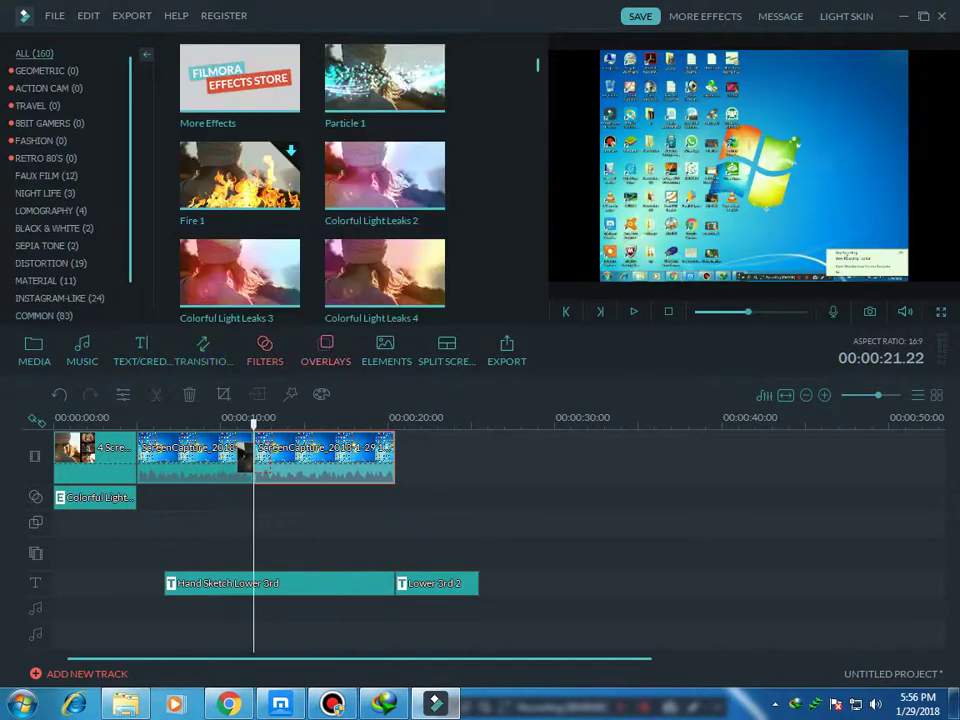
pyautogui.click(250, 182)
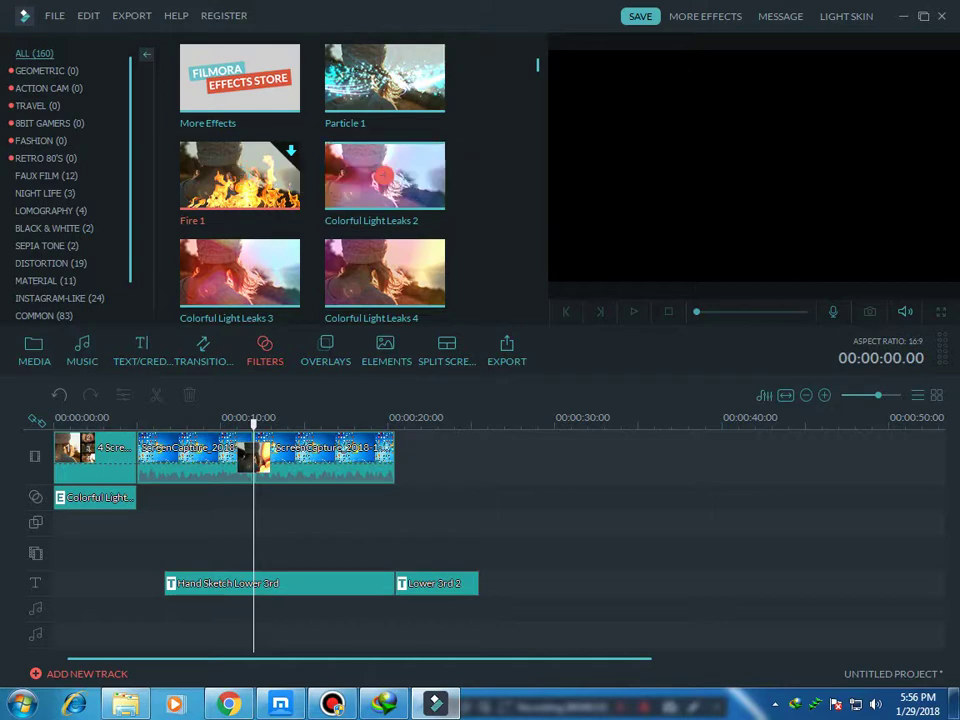
pyautogui.click(383, 176)
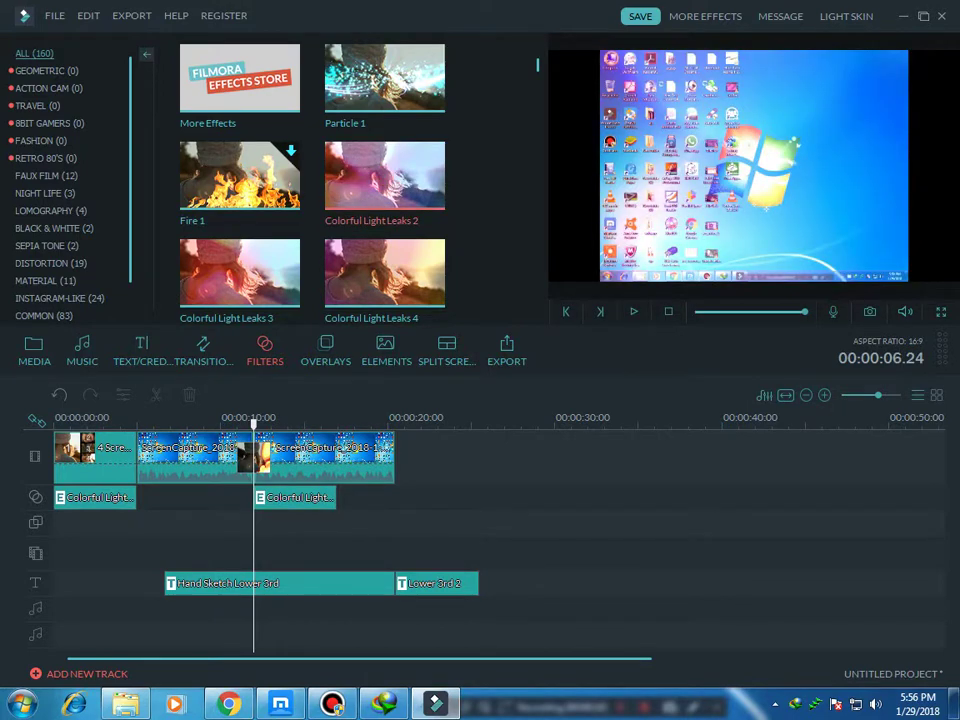
# Play the project while browsing the Faux Film, Lomography and Sepia Tone filters, then stop playback and list all filters again
pyautogui.click(295, 498)
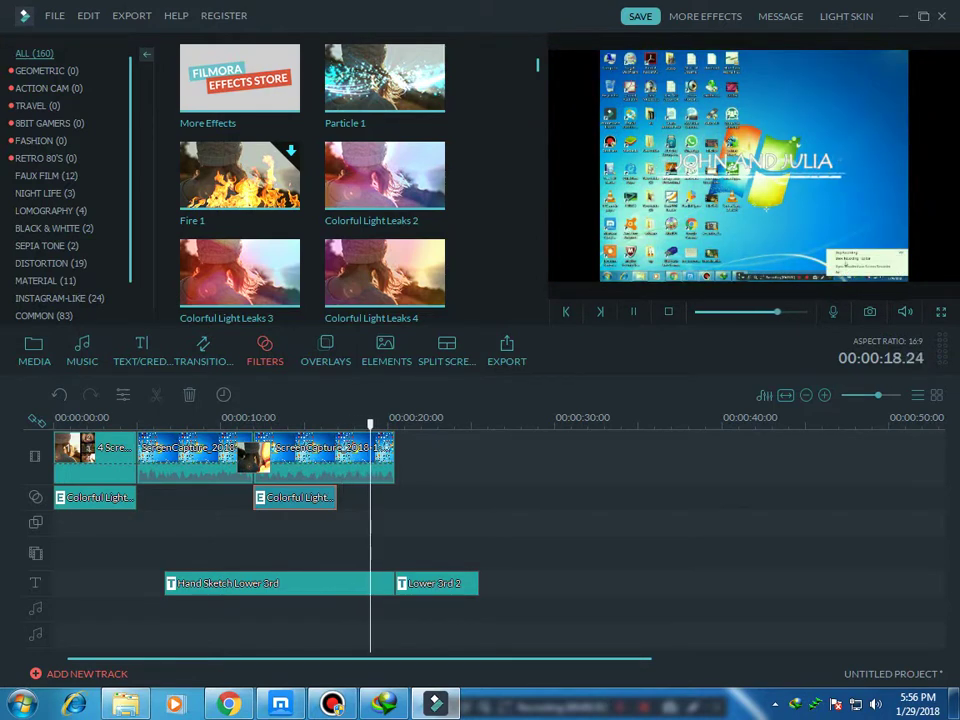
pyautogui.moveTo(238, 273)
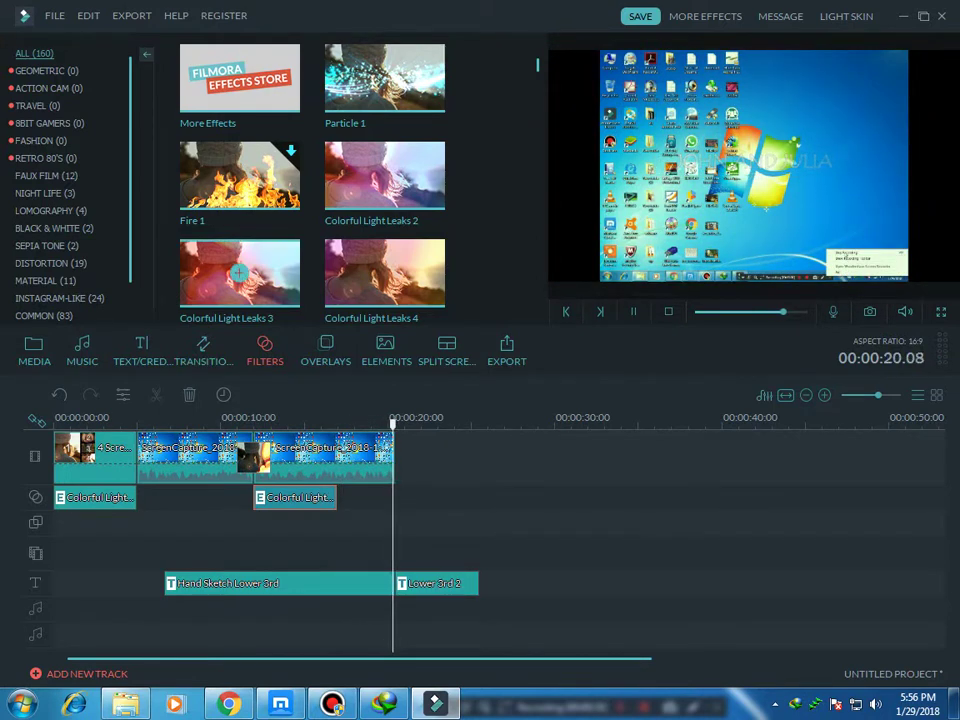
pyautogui.click(45, 175)
pyautogui.click(50, 211)
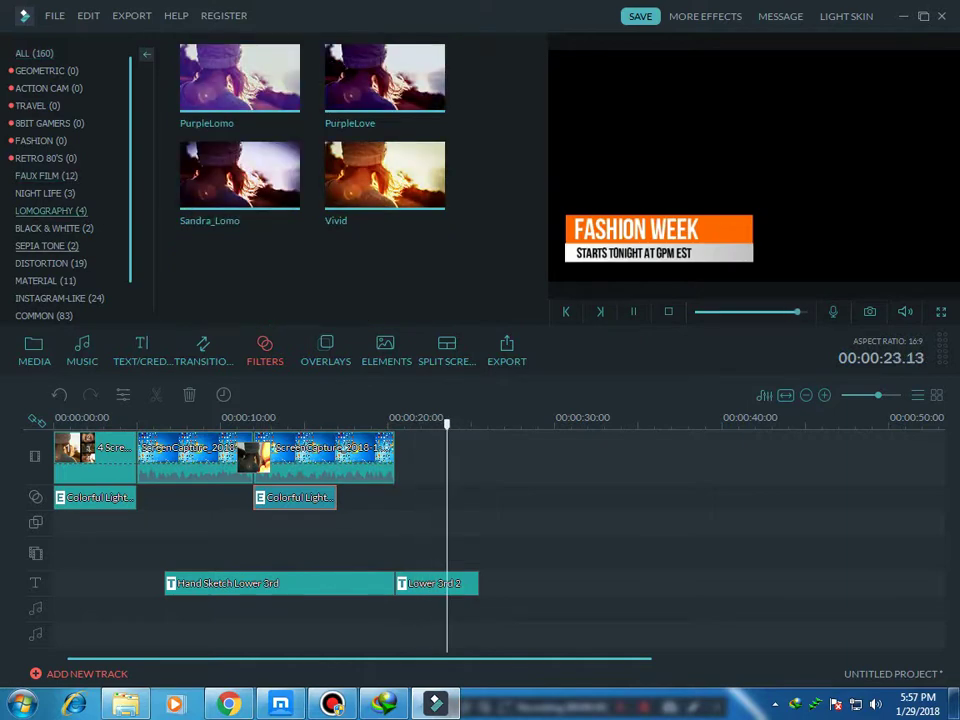
pyautogui.click(45, 245)
pyautogui.click(668, 311)
pyautogui.click(34, 53)
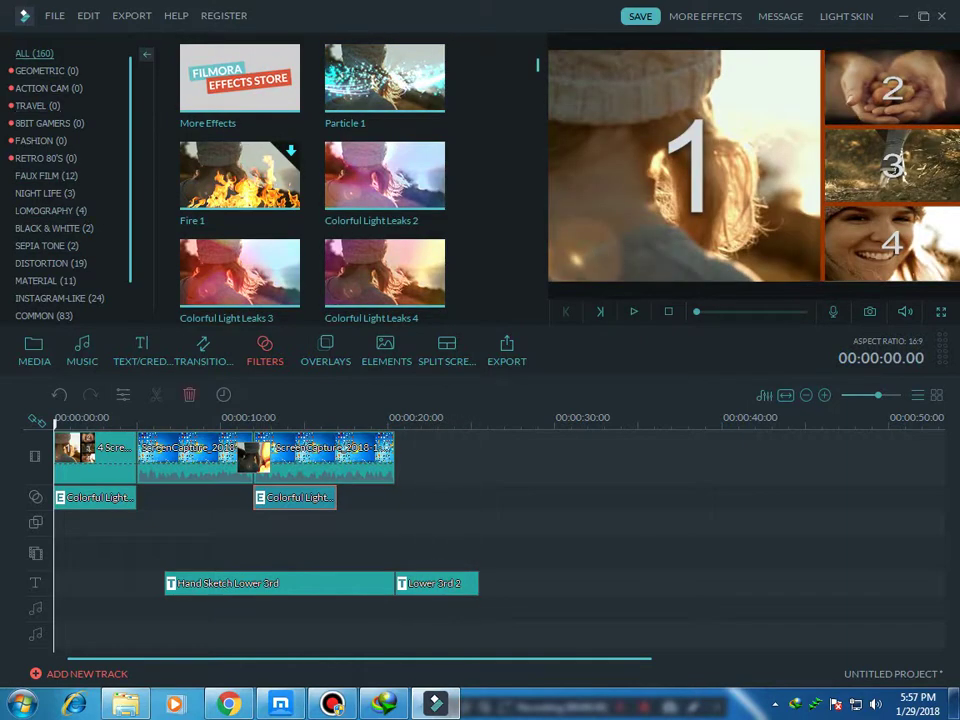
# Insert the Blue sample color between the two screen capture halves, play that part, and browse the other sample colors
pyautogui.click(34, 350)
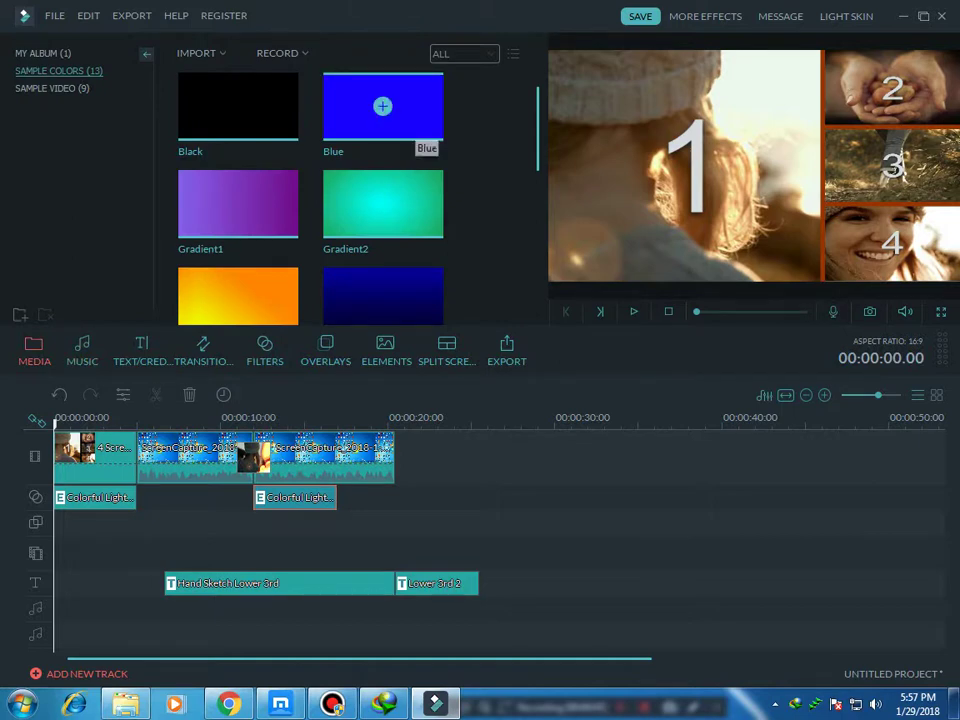
pyautogui.click(420, 130)
pyautogui.moveTo(378, 457); pyautogui.dragTo(293, 457)
pyautogui.click(293, 457)
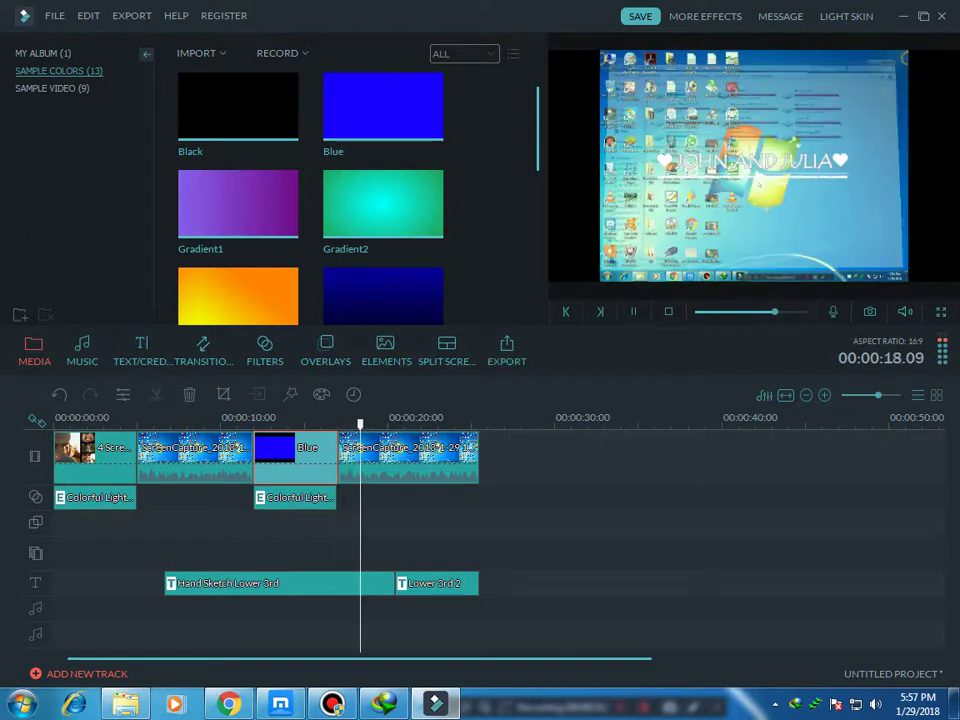
pyautogui.rightClick(275, 460)
pyautogui.click(383, 106)
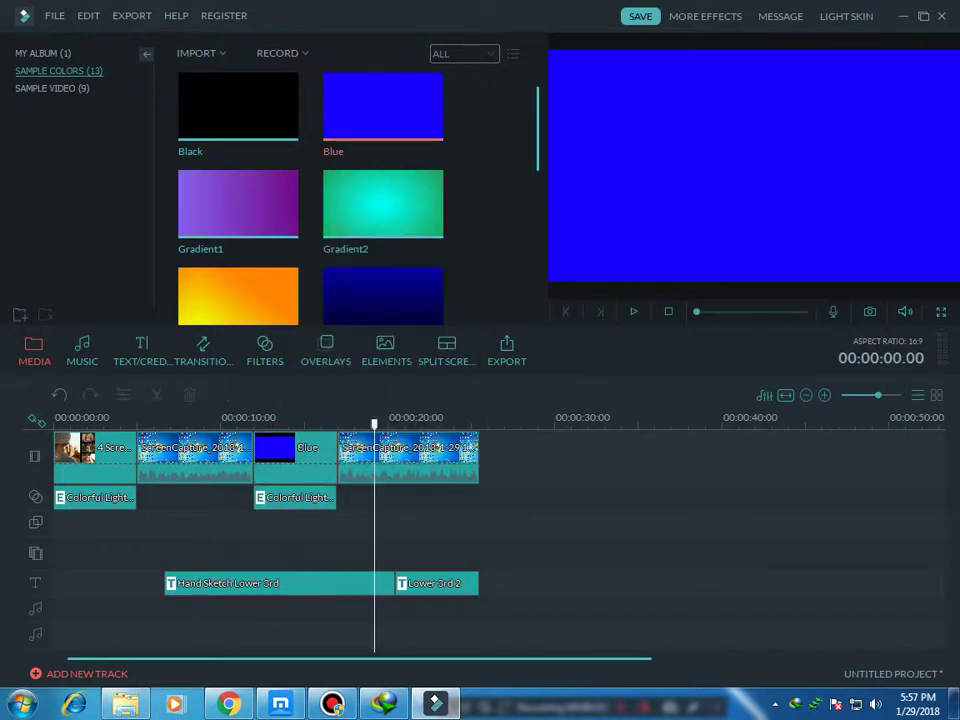
pyautogui.scroll(-5, 310, 190)
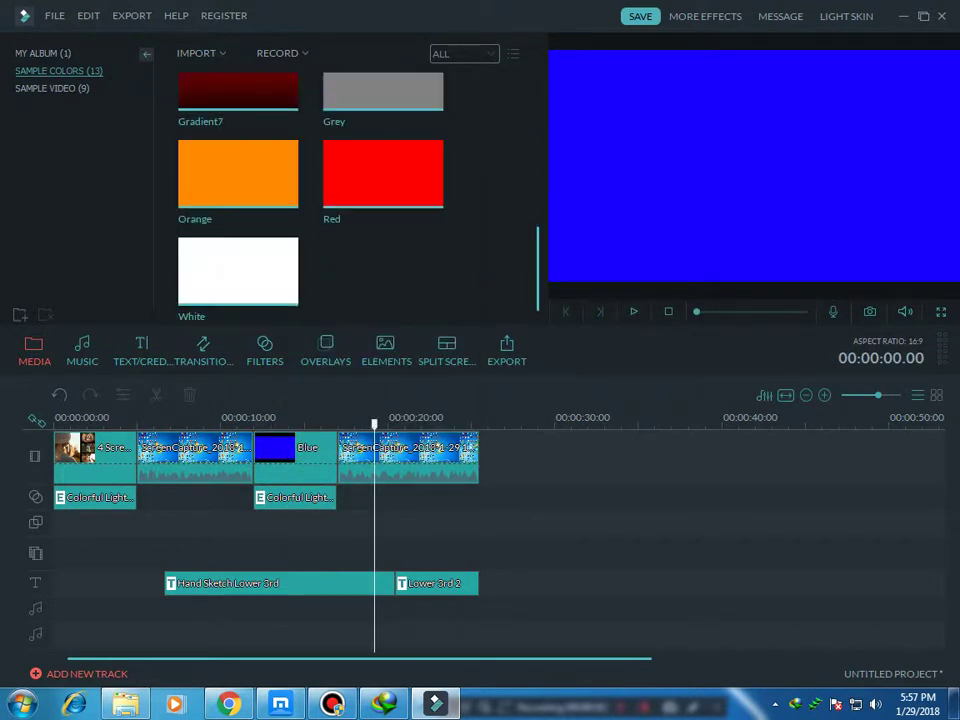
pyautogui.scroll(5, 310, 190)
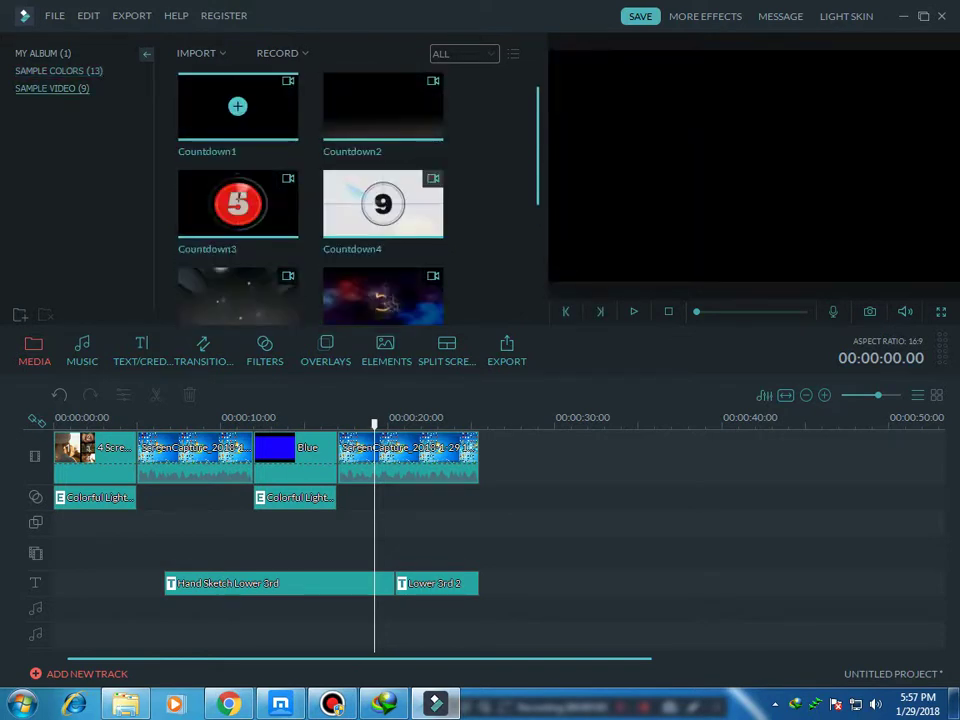
# Add the Countdown3 sample video at the start of the timeline and play it
pyautogui.click(238, 204)
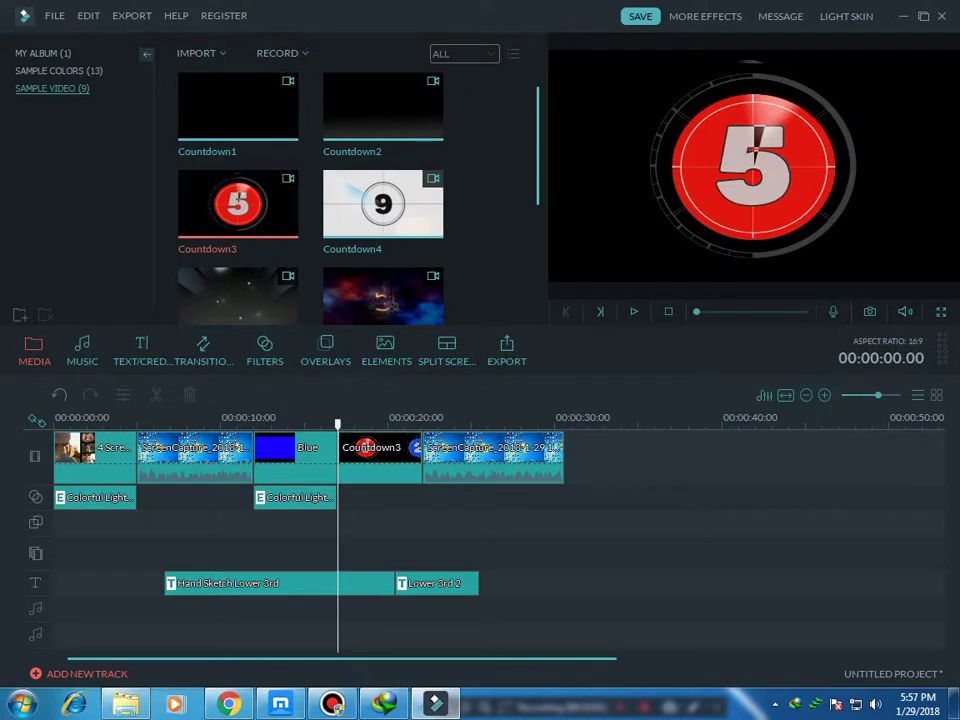
pyautogui.moveTo(380, 456); pyautogui.dragTo(58, 456)
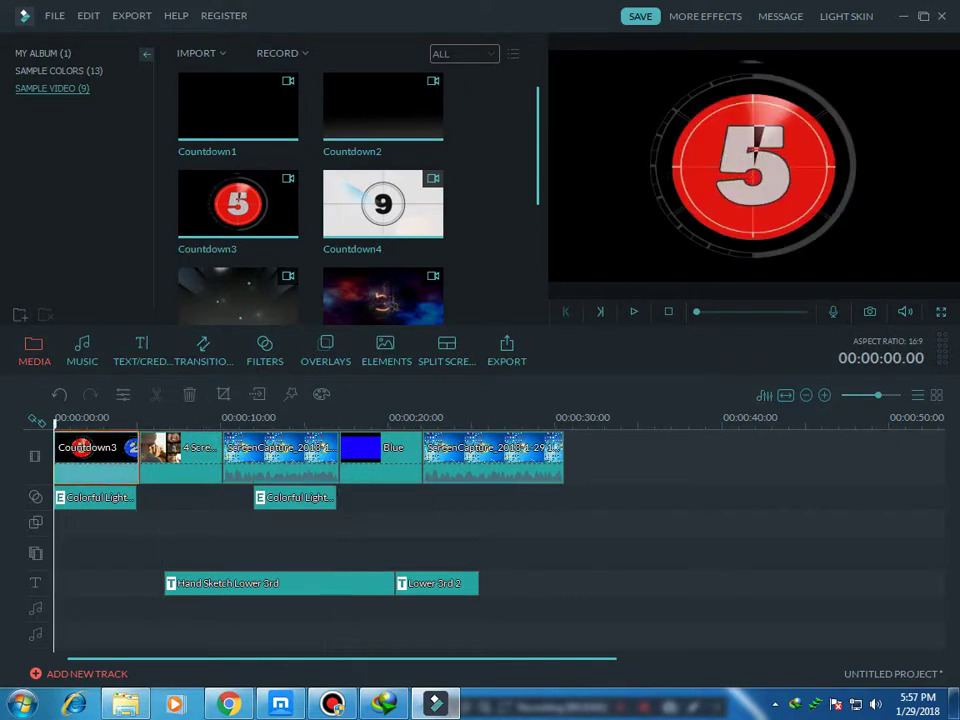
pyautogui.press('space')
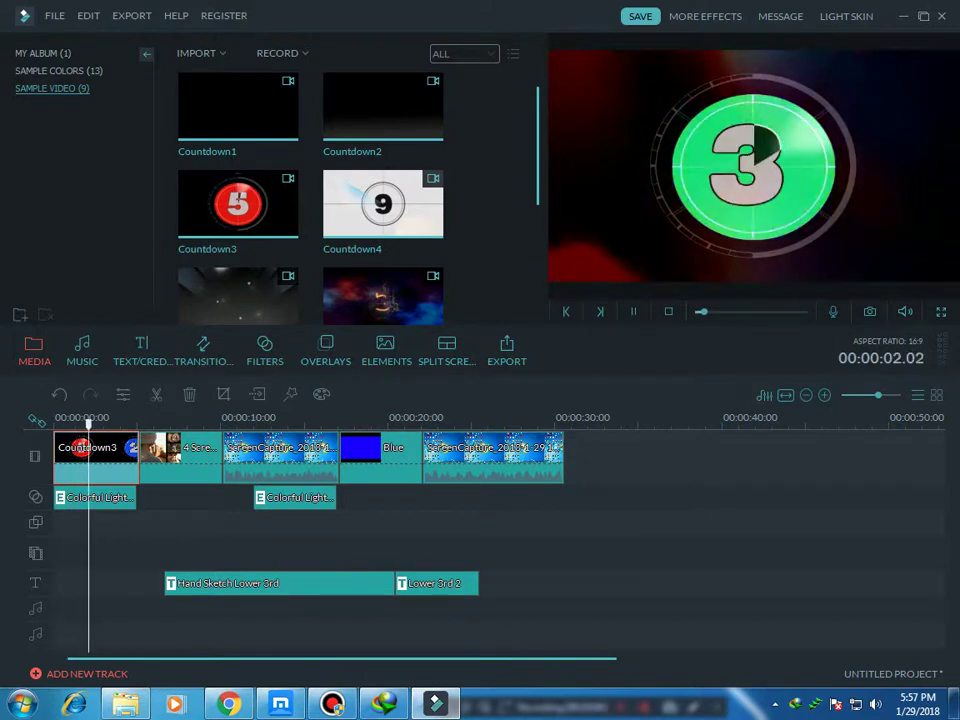
# Move the Hand Sketch Lower 3rd title to the start of the timeline and play it over the countdown
pyautogui.click(278, 583)
pyautogui.moveTo(160, 583); pyautogui.dragTo(125, 583)
pyautogui.click(69, 422)
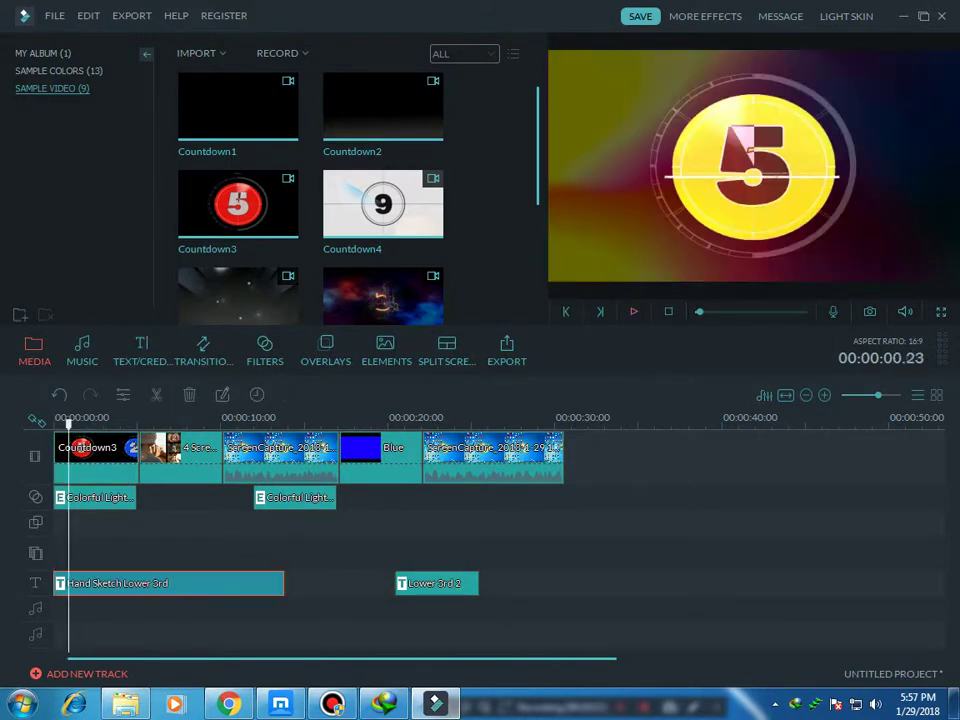
pyautogui.press('space')
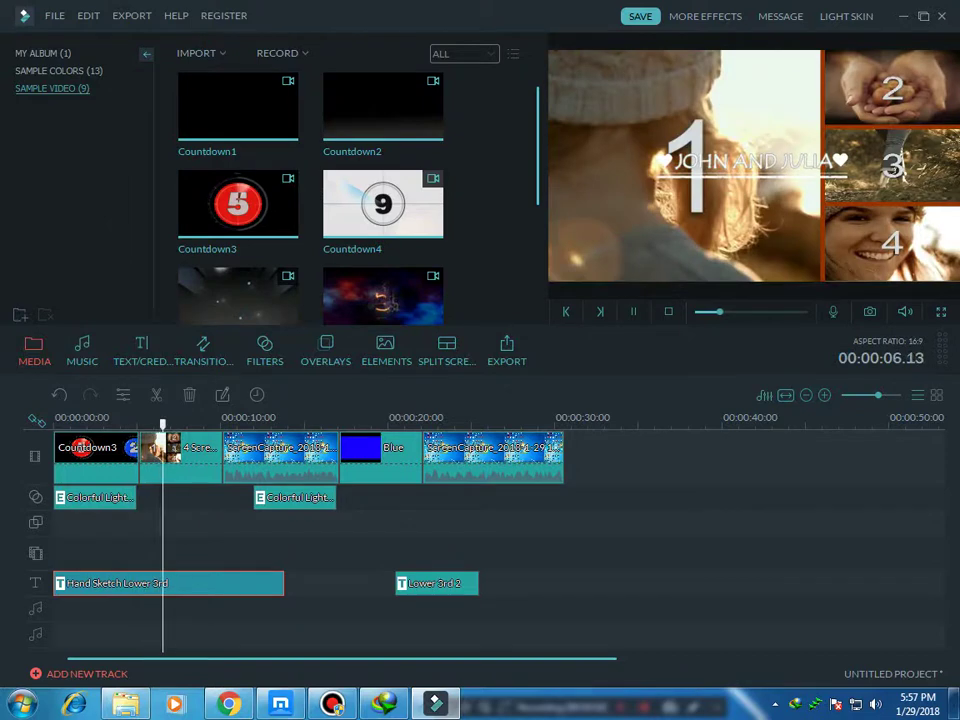
# Delete the four-screen split clip that follows the countdown
pyautogui.click(190, 463)
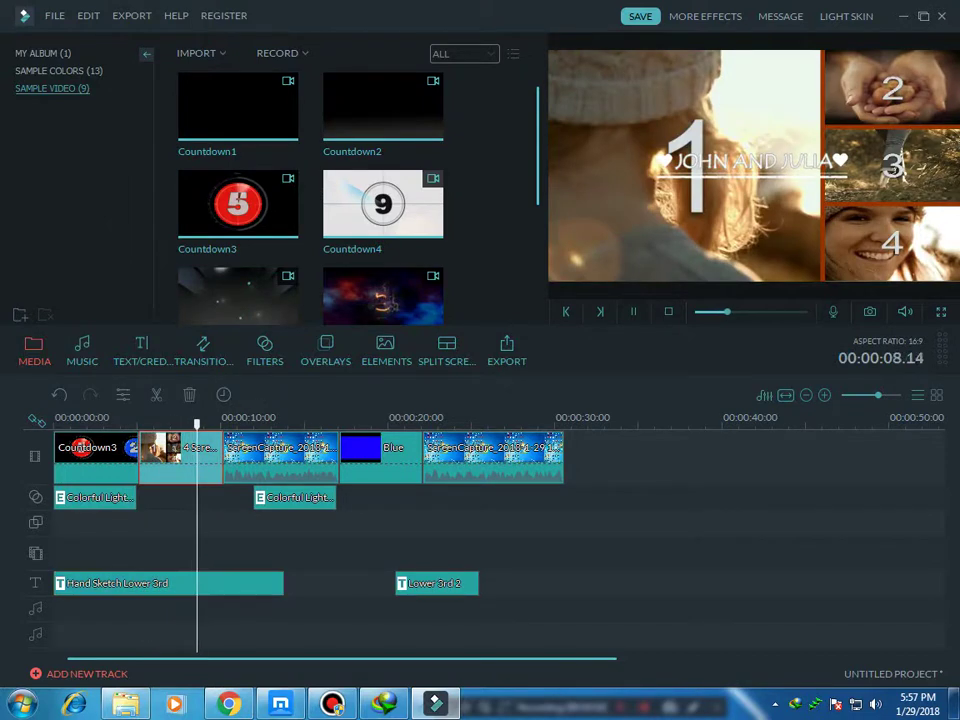
pyautogui.rightClick(161, 455)
pyautogui.click(185, 510)
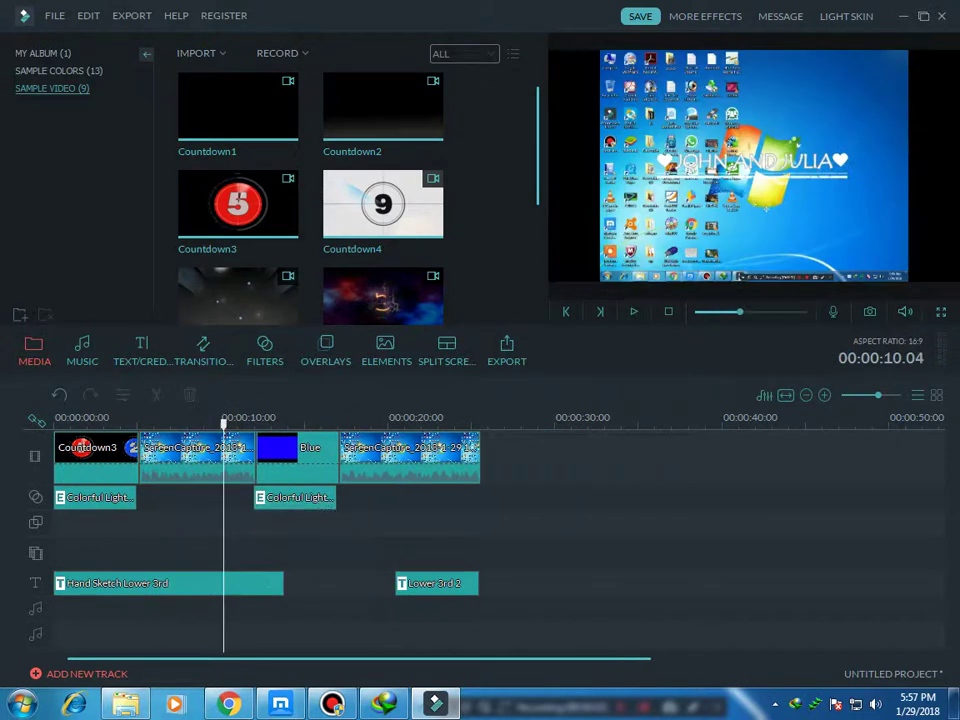
# Import Sleep Away from the Sample Music folder into My Music and place it at the start of the first music track
pyautogui.click(82, 350)
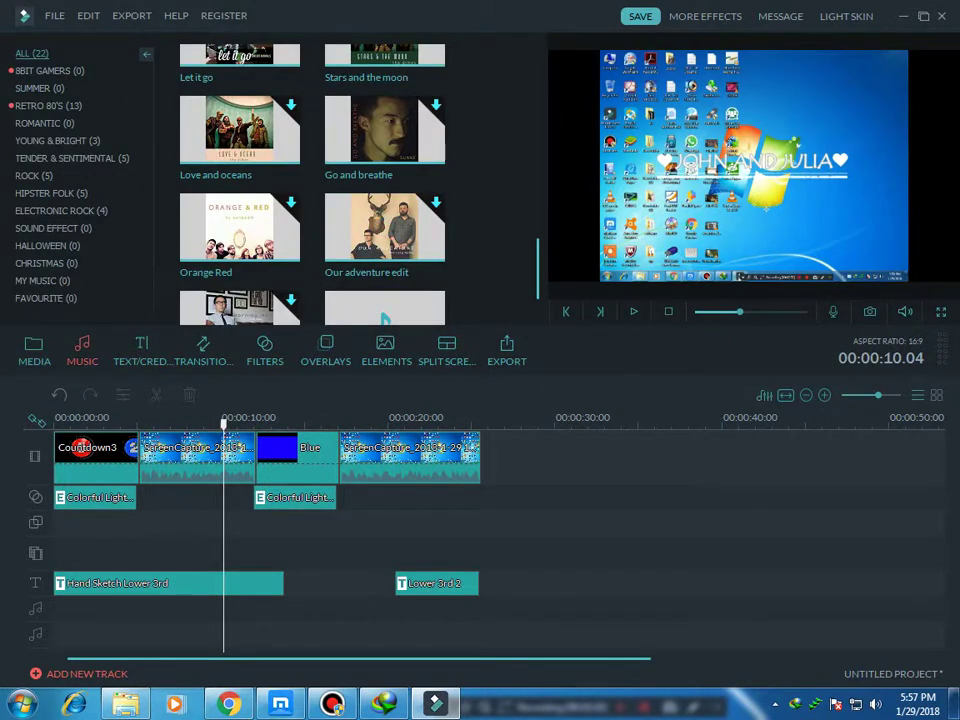
pyautogui.scroll(-2, 384, 250)
pyautogui.click(384, 272)
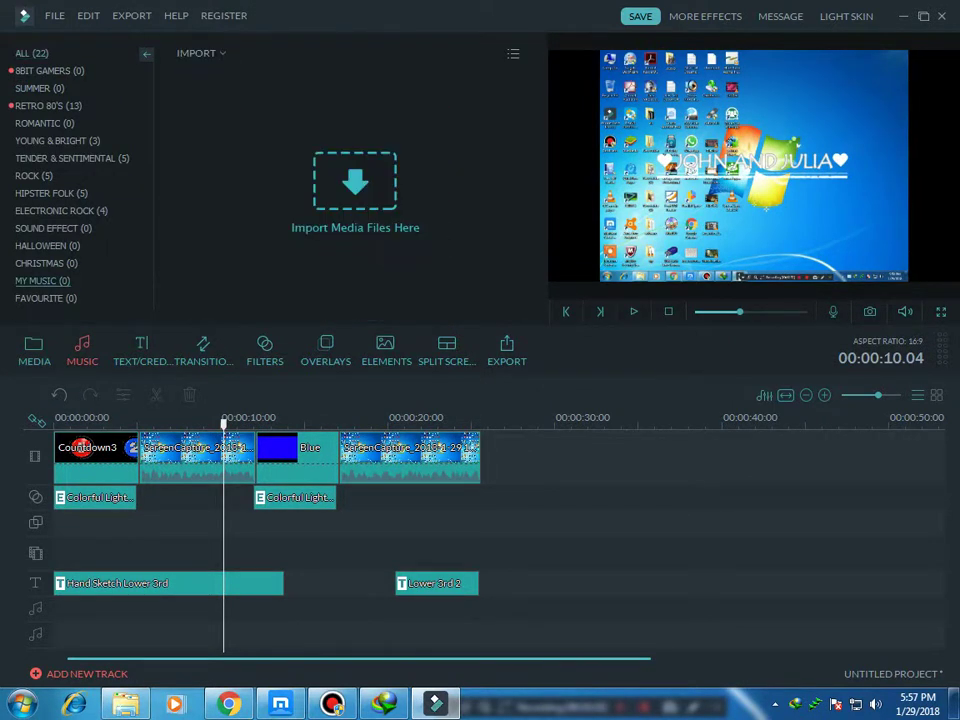
pyautogui.click(355, 182)
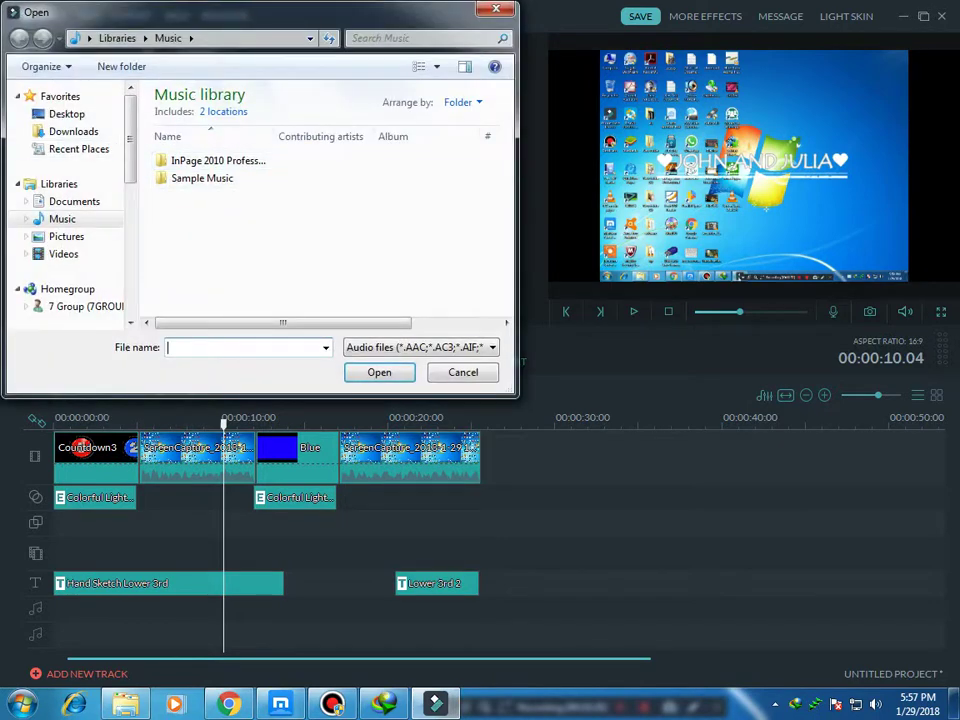
pyautogui.click(203, 178)
pyautogui.doubleClick(203, 178)
pyautogui.doubleClick(196, 196)
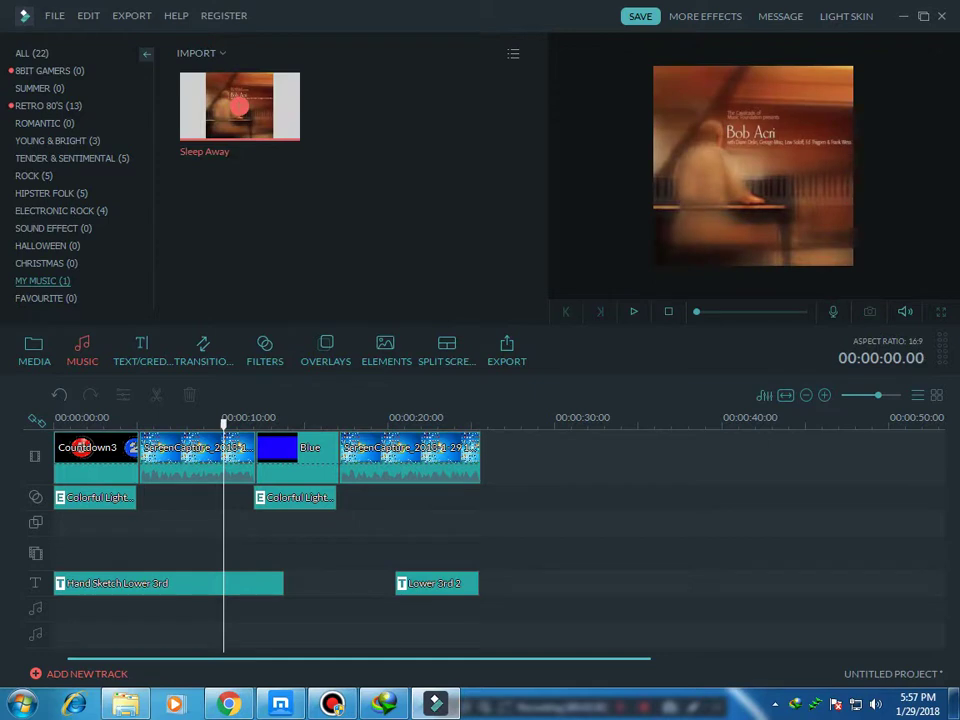
pyautogui.moveTo(236, 97); pyautogui.dragTo(54, 610)
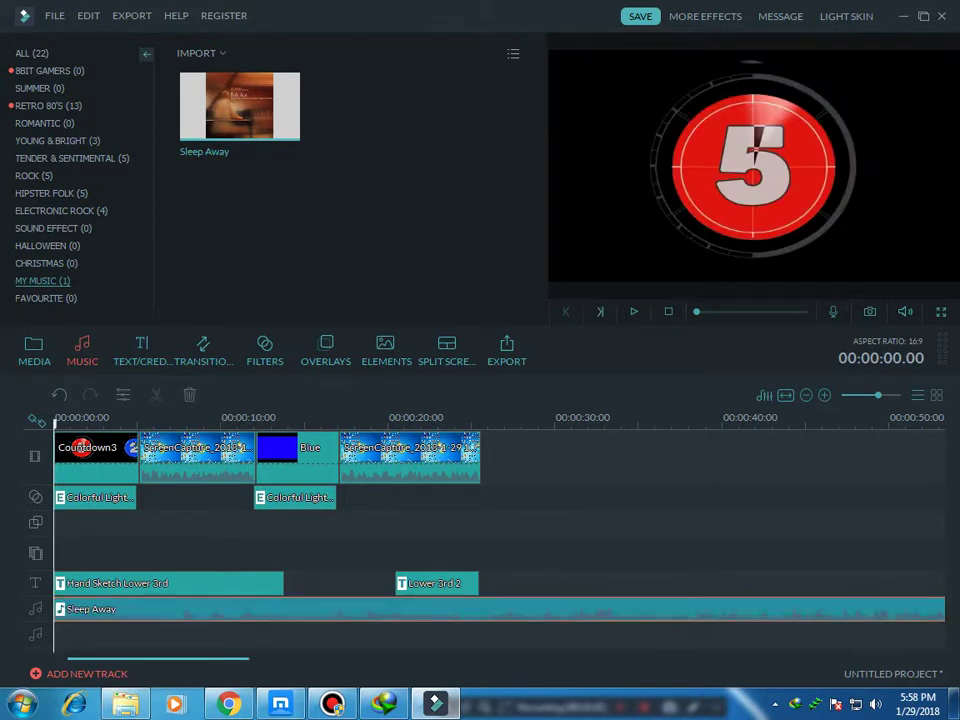
# Split the Sleep Away music at the end of the last video clip and delete the excess part
pyautogui.hotkey('ctrl', '-')
pyautogui.hotkey('ctrl', '-')
pyautogui.hotkey('ctrl', '-')
pyautogui.hotkey('ctrl', '-')
pyautogui.hotkey('ctrl', '-')
pyautogui.hotkey('ctrl', '-')
pyautogui.hotkey('ctrl', '-')
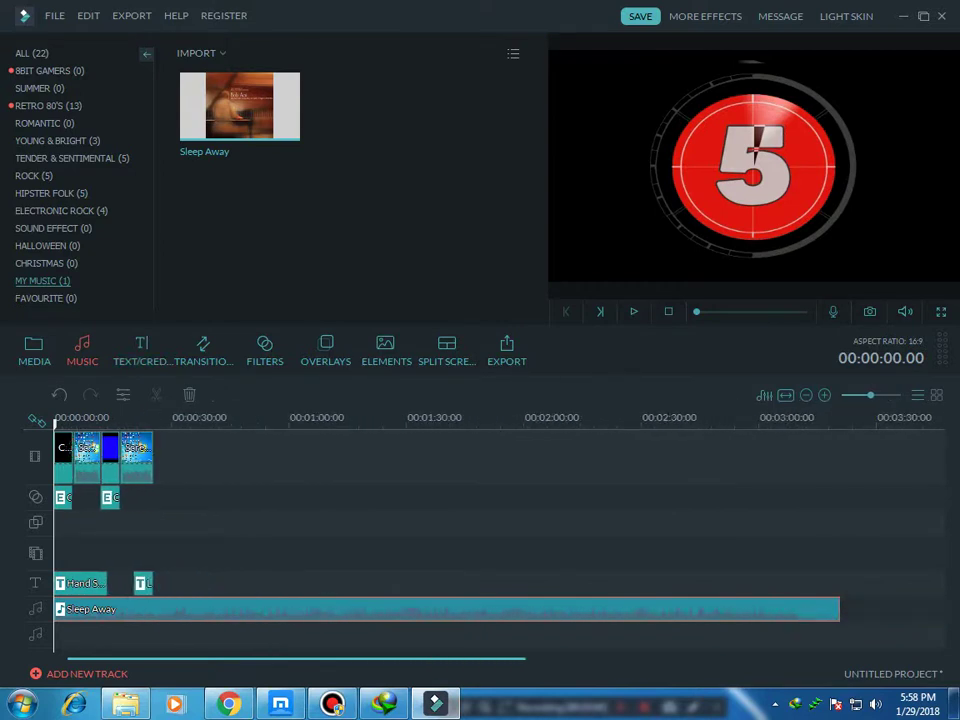
pyautogui.moveTo(159, 423); pyautogui.dragTo(153, 423)
pyautogui.hotkey('ctrl', 'b')
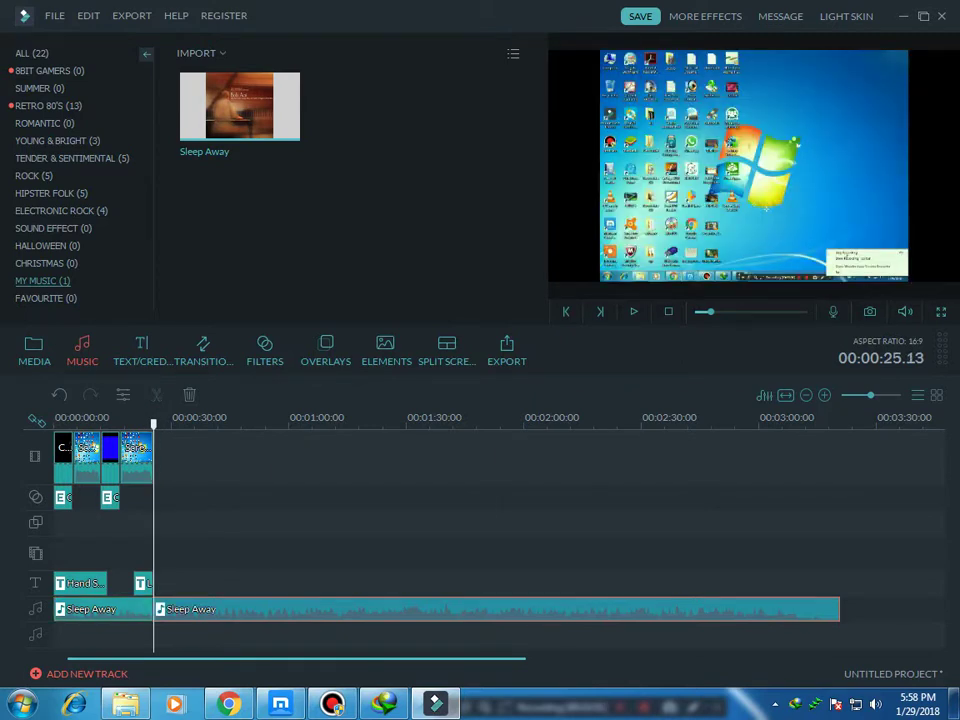
pyautogui.rightClick(285, 611)
pyautogui.click(322, 495)
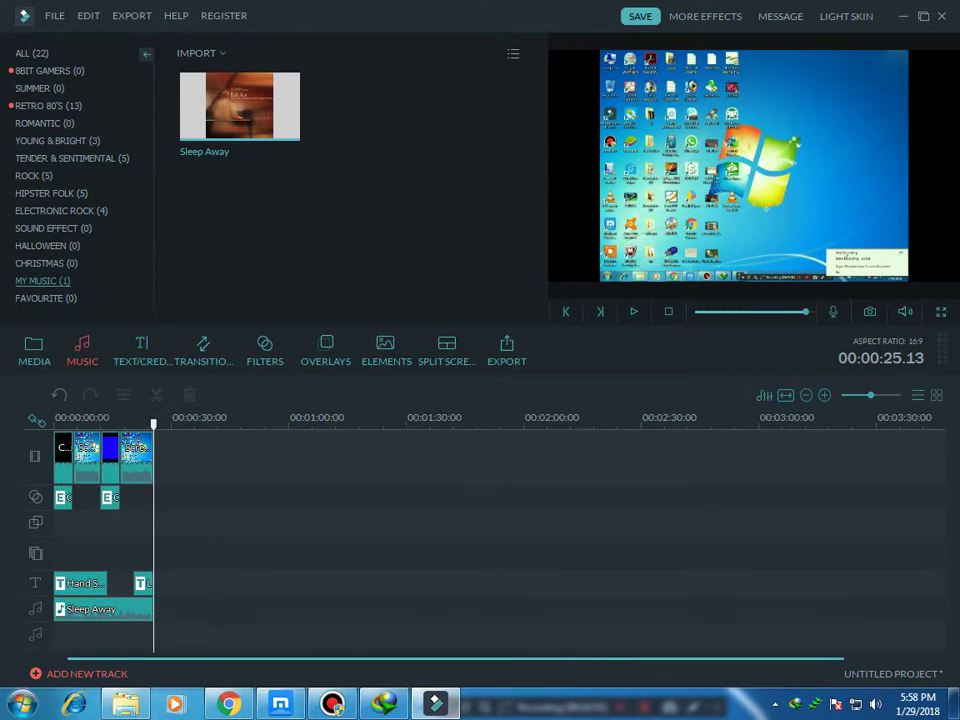
# Open the custom equalizer for the Sleep Away clip and lower the 500 Hz band to -8.64
pyautogui.moveTo(200, 418); pyautogui.dragTo(414, 418)
pyautogui.doubleClick(178, 610)
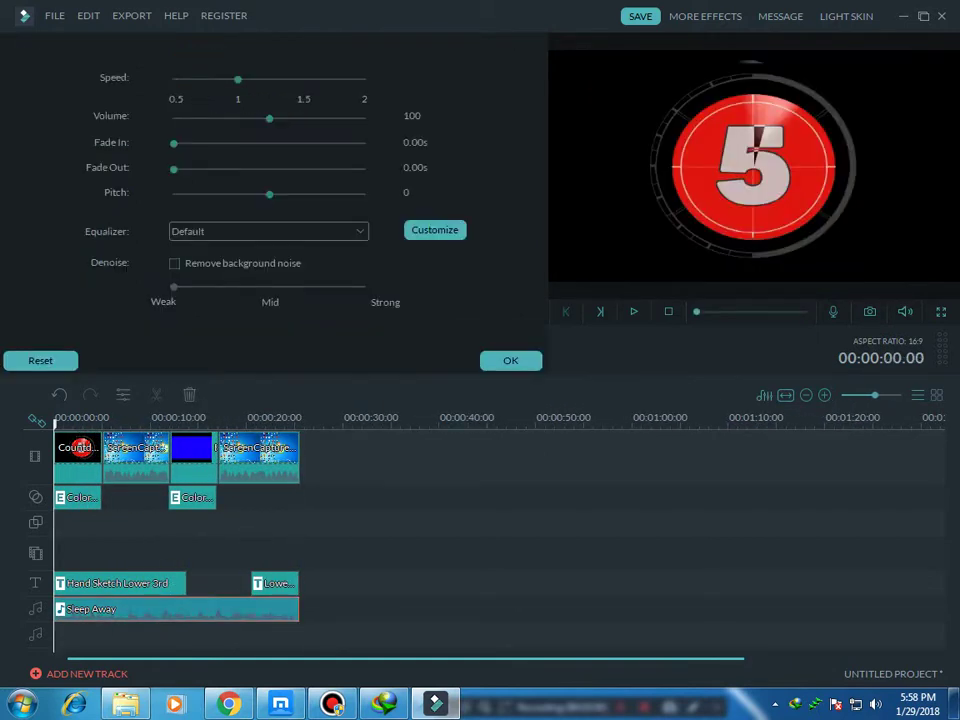
pyautogui.click(435, 230)
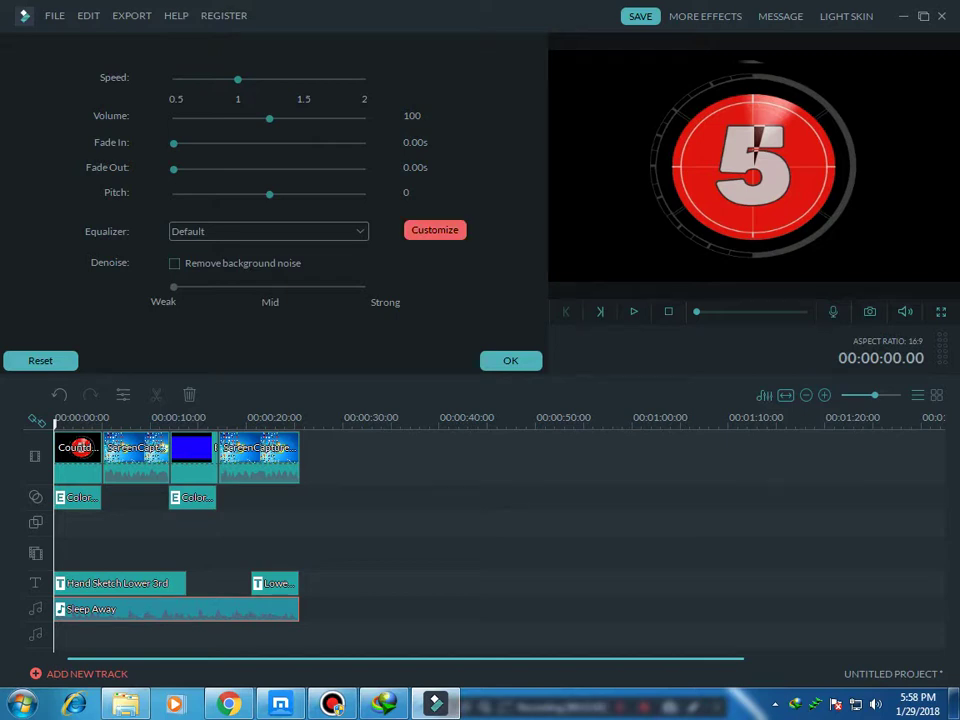
pyautogui.moveTo(484, 367); pyautogui.dragTo(484, 400)
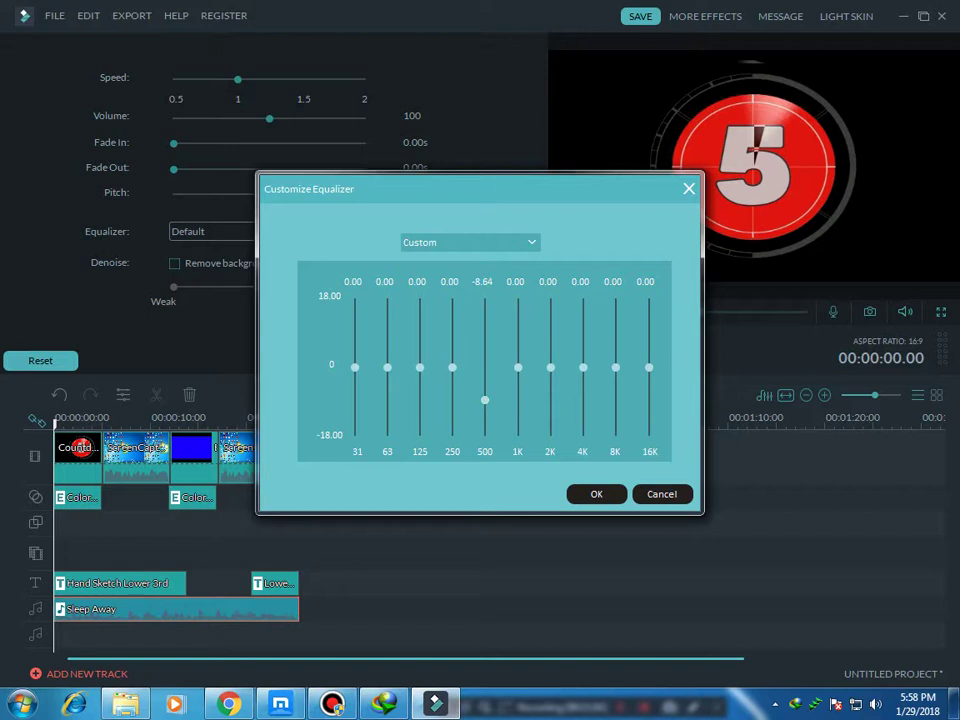
# Switch the equalizer preset to Ska and back to Custom, and accept the music clip's audio settings
pyautogui.click(531, 242)
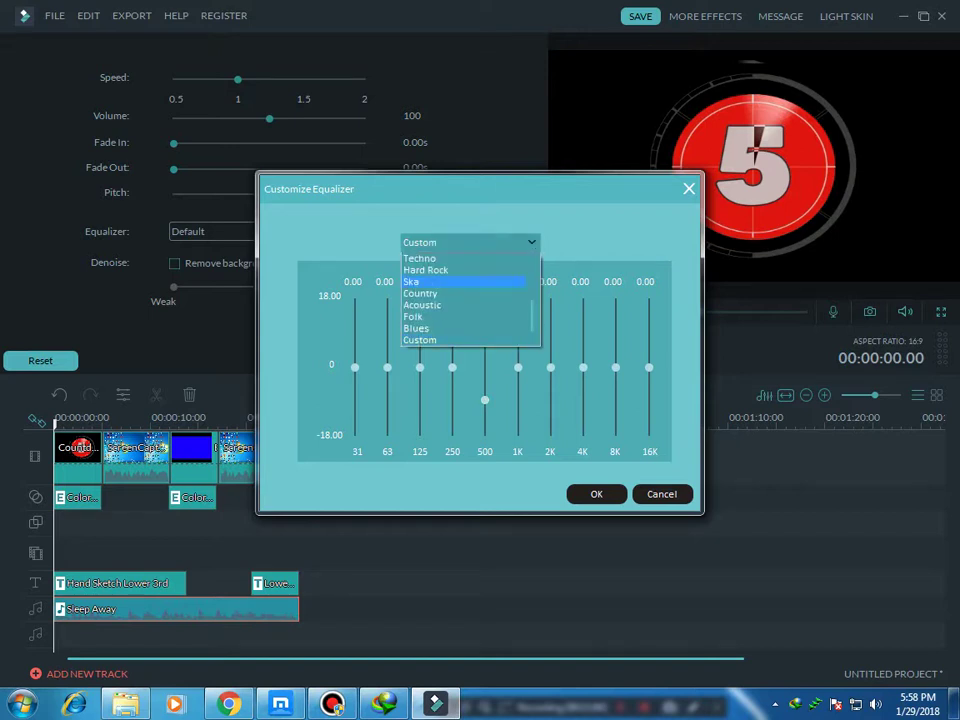
pyautogui.click(463, 281)
pyautogui.click(470, 242)
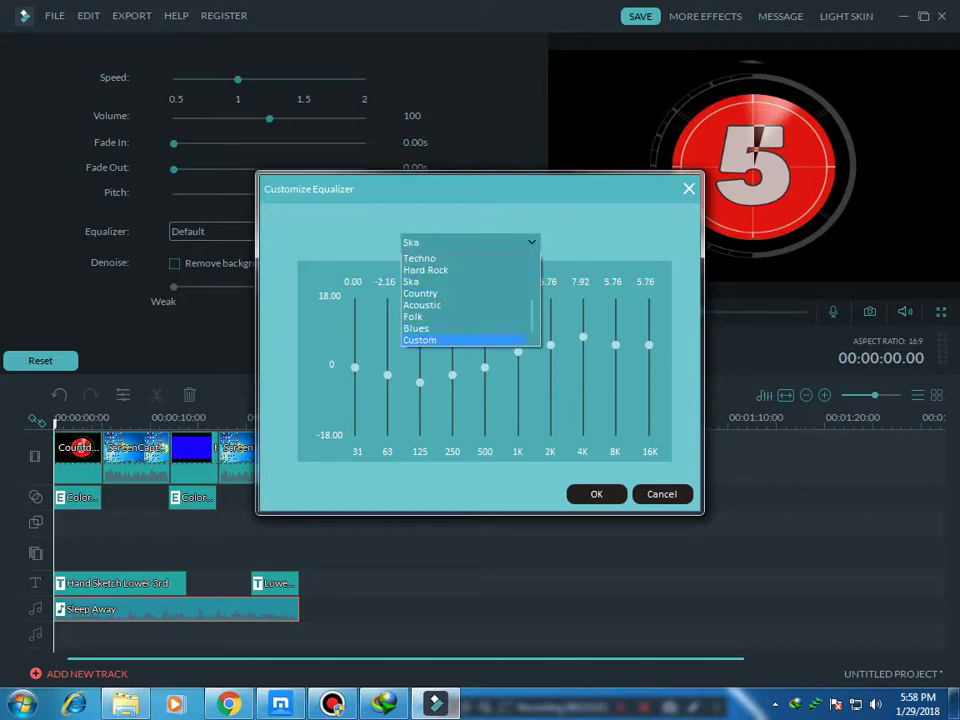
pyautogui.click(463, 340)
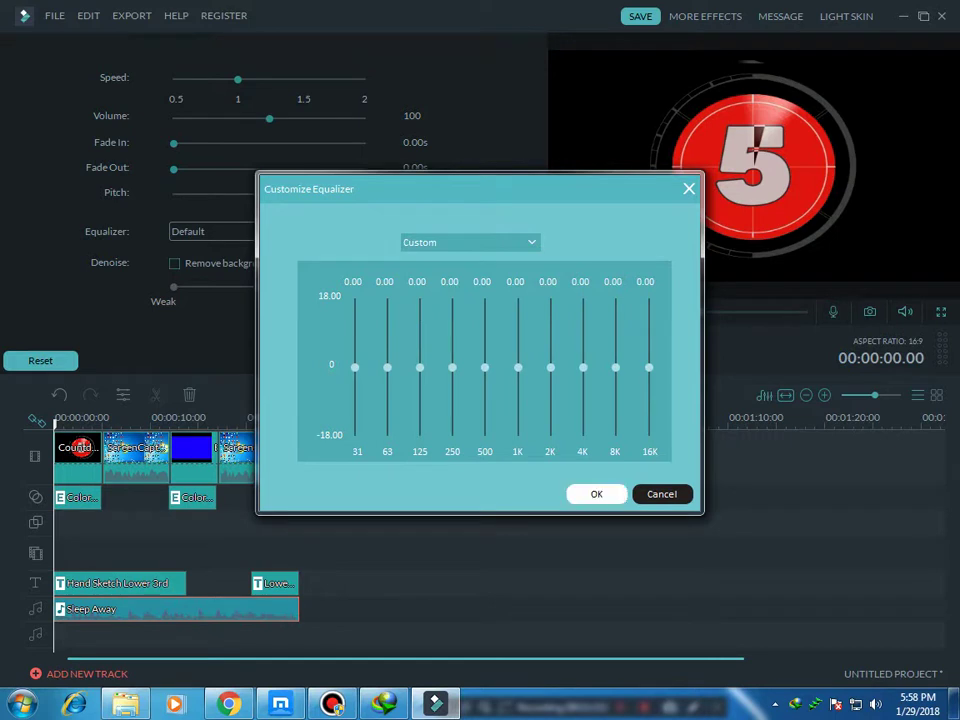
pyautogui.click(597, 494)
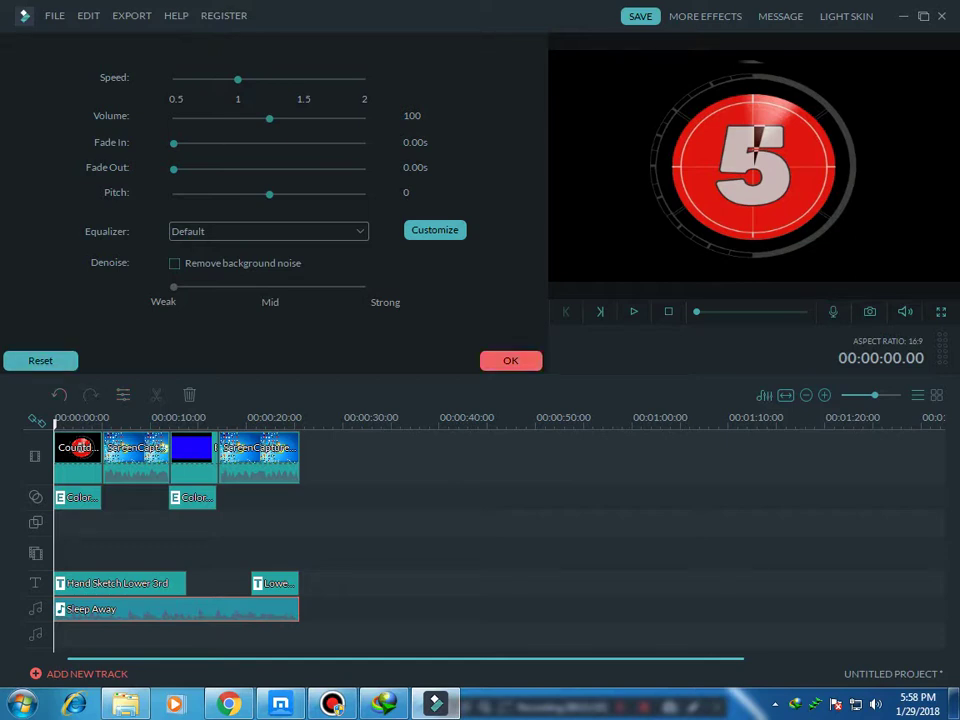
pyautogui.click(510, 360)
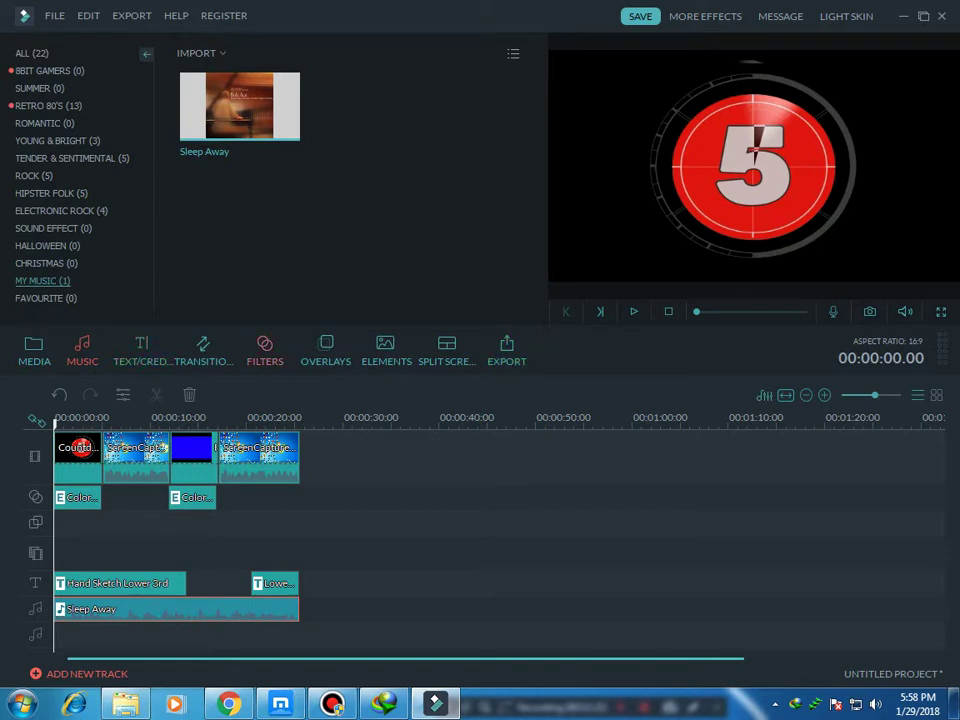
# Browse the elements library from the Vacation designs to the Valentine's Day and Balloon designs
pyautogui.click(386, 350)
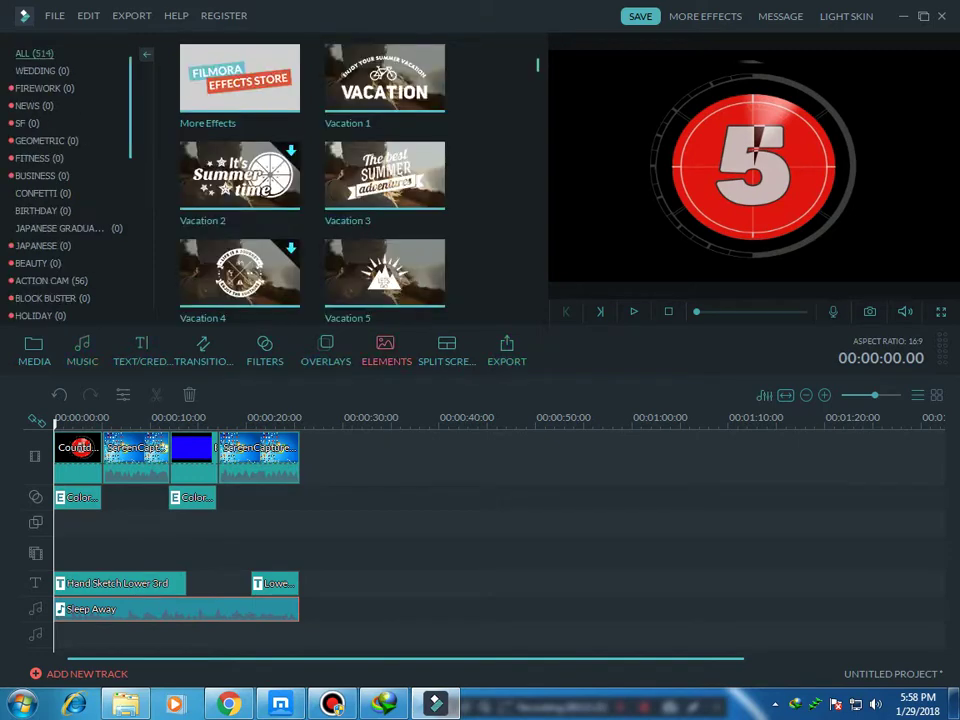
pyautogui.click(385, 278)
pyautogui.scroll(-5, 385, 278)
pyautogui.scroll(-5, 312, 180)
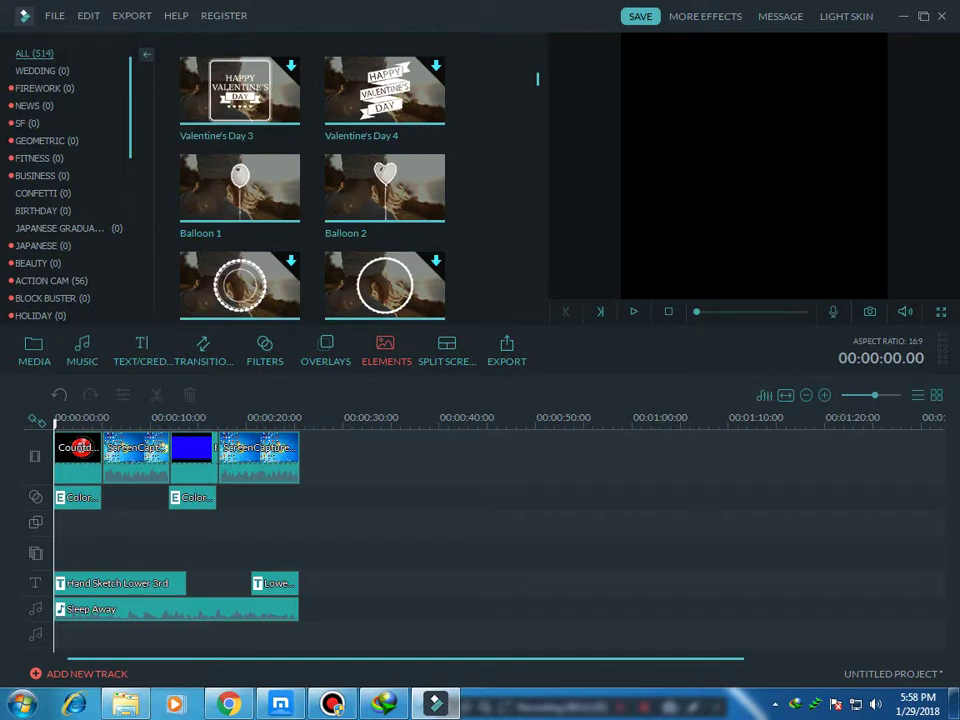
# In storyboard view, add a white Elemental Effects transition before the first screen capture and a fiery one after it
pyautogui.click(937, 395)
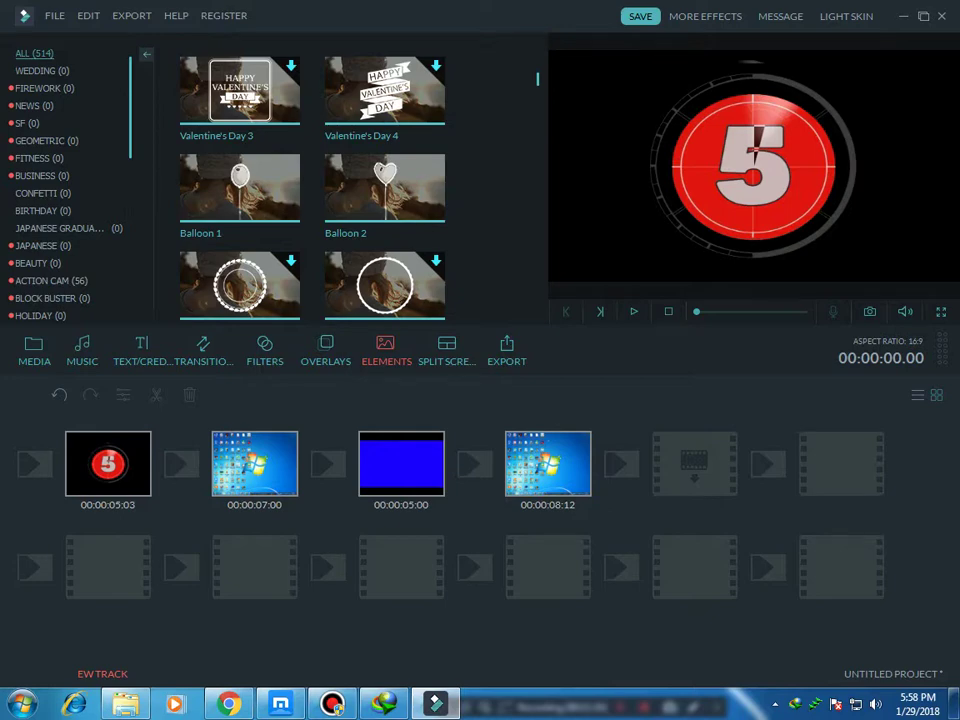
pyautogui.click(203, 350)
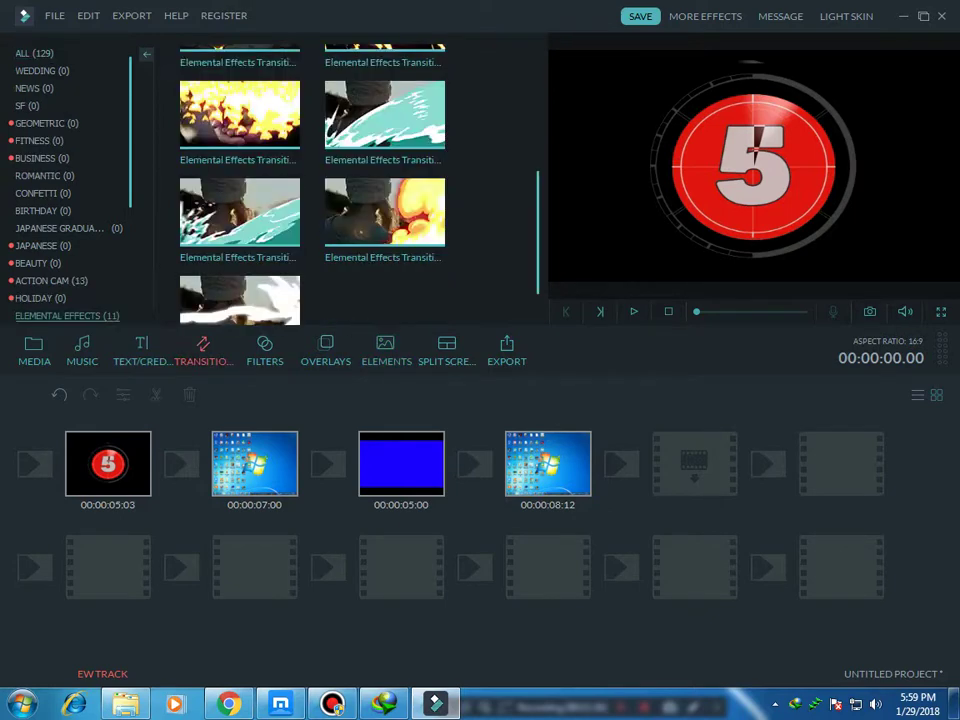
pyautogui.moveTo(240, 212)
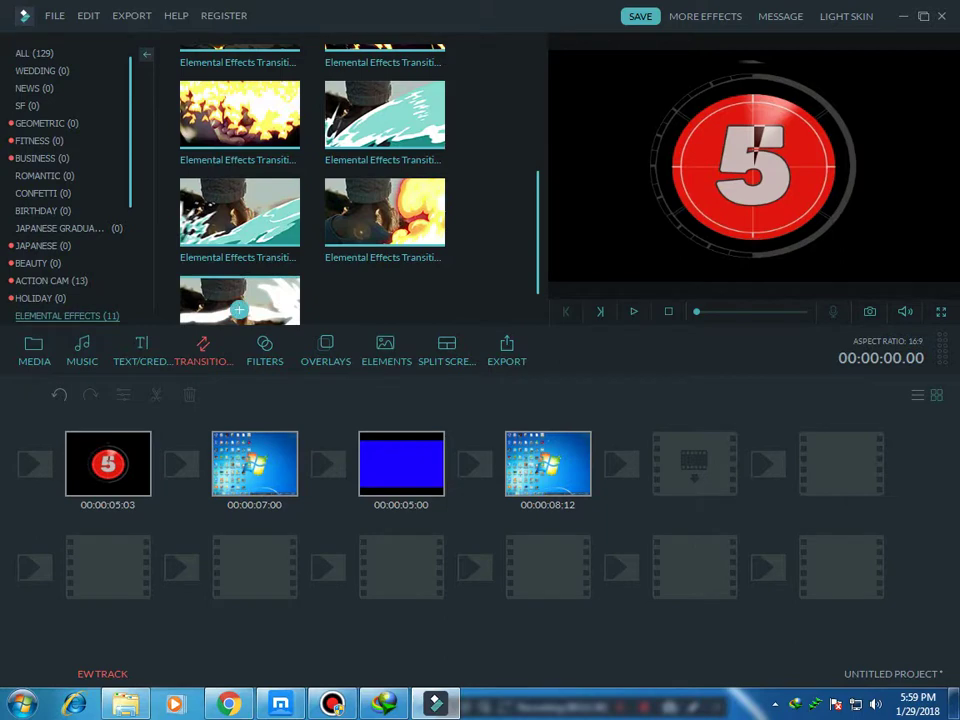
pyautogui.click(238, 305)
pyautogui.moveTo(181, 463); pyautogui.dragTo(181, 463)
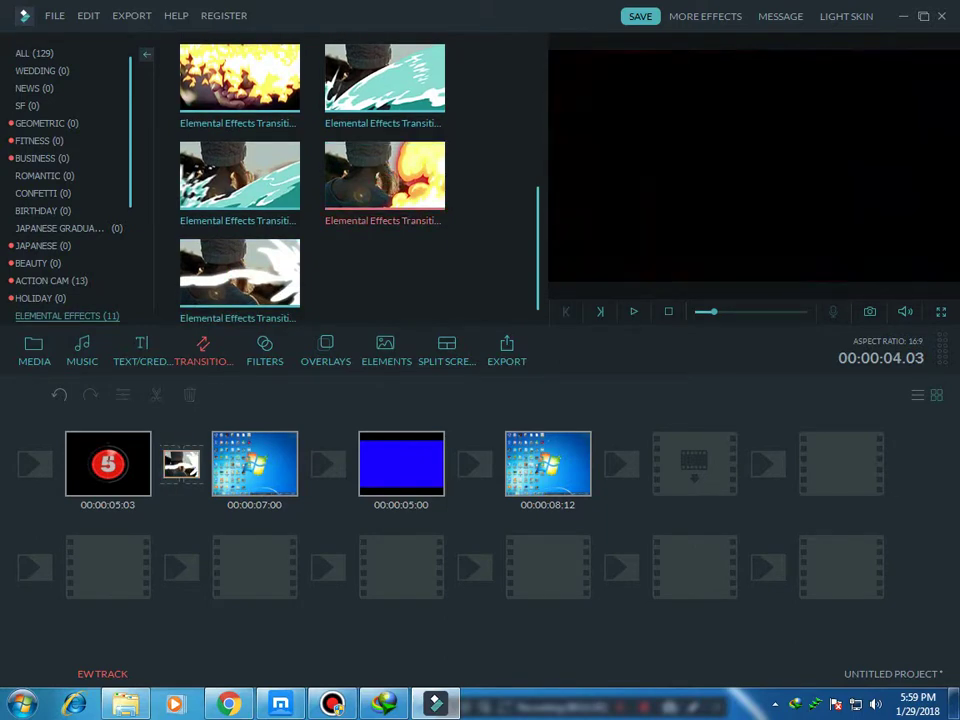
pyautogui.moveTo(383, 176); pyautogui.dragTo(328, 463)
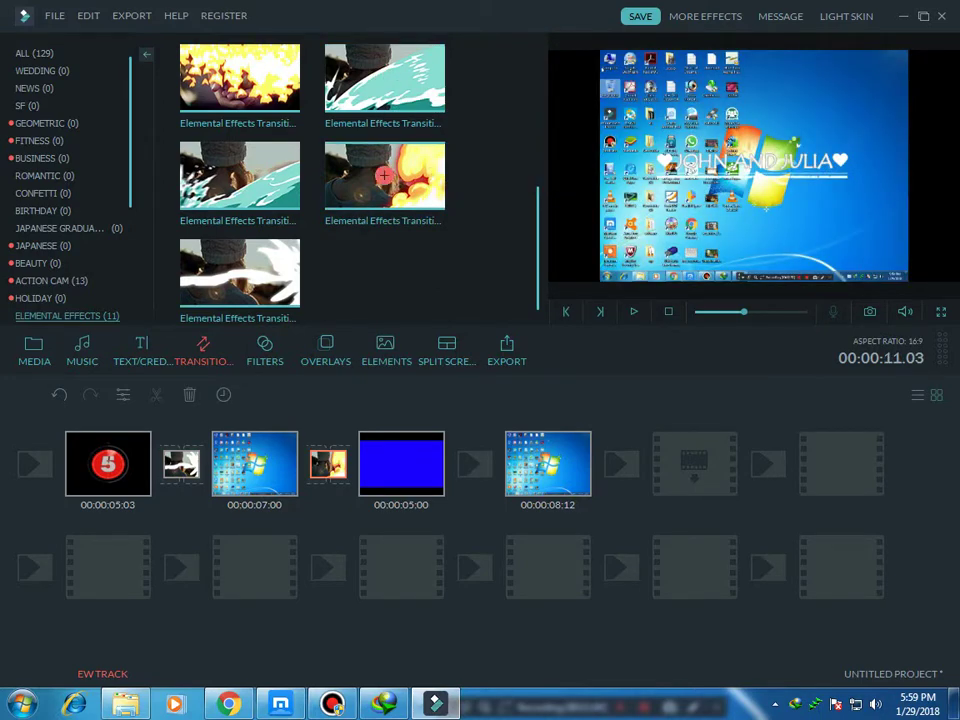
# Add the fiery Elemental Effects transition before the last screen capture and return to the timeline view
pyautogui.click(383, 176)
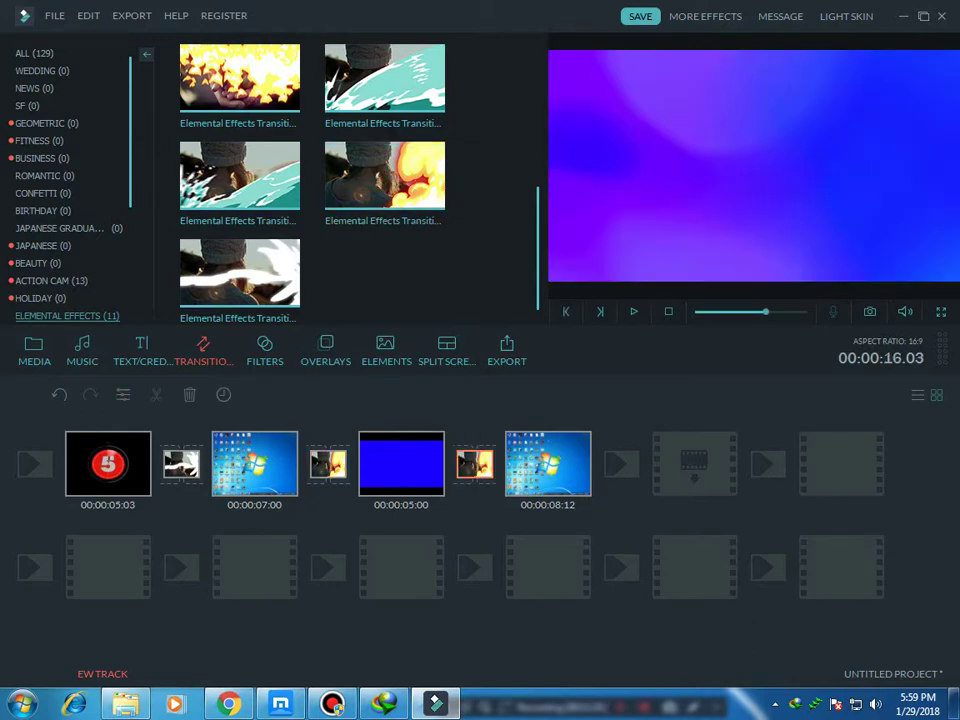
pyautogui.click(917, 395)
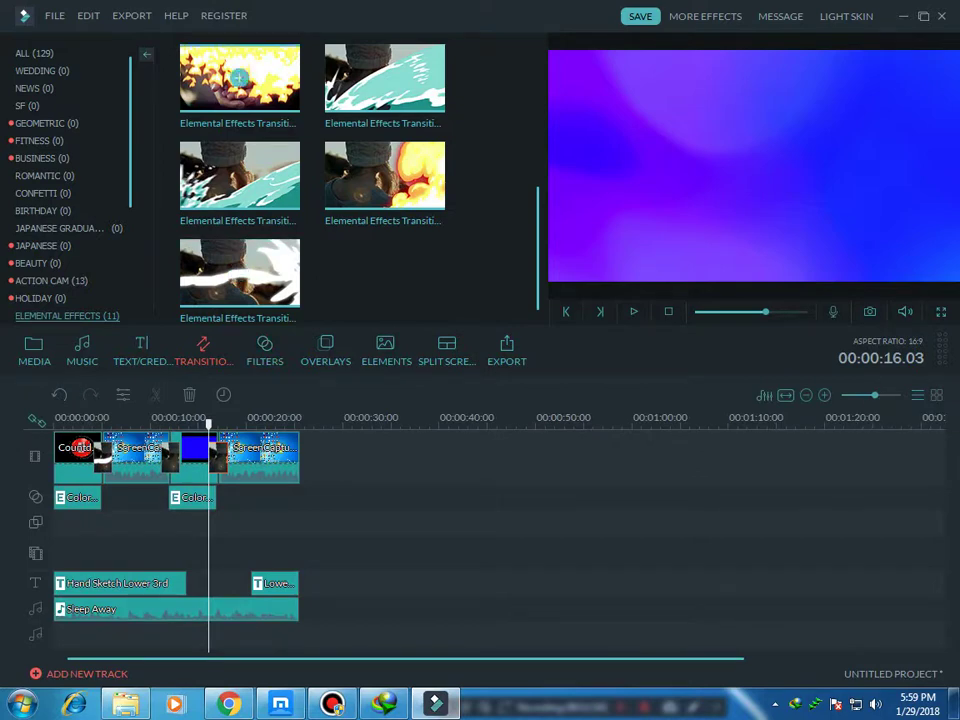
# Browse the transition categories from All, Wedding, News and SF down to Beauty
pyautogui.click(35, 54)
pyautogui.click(40, 71)
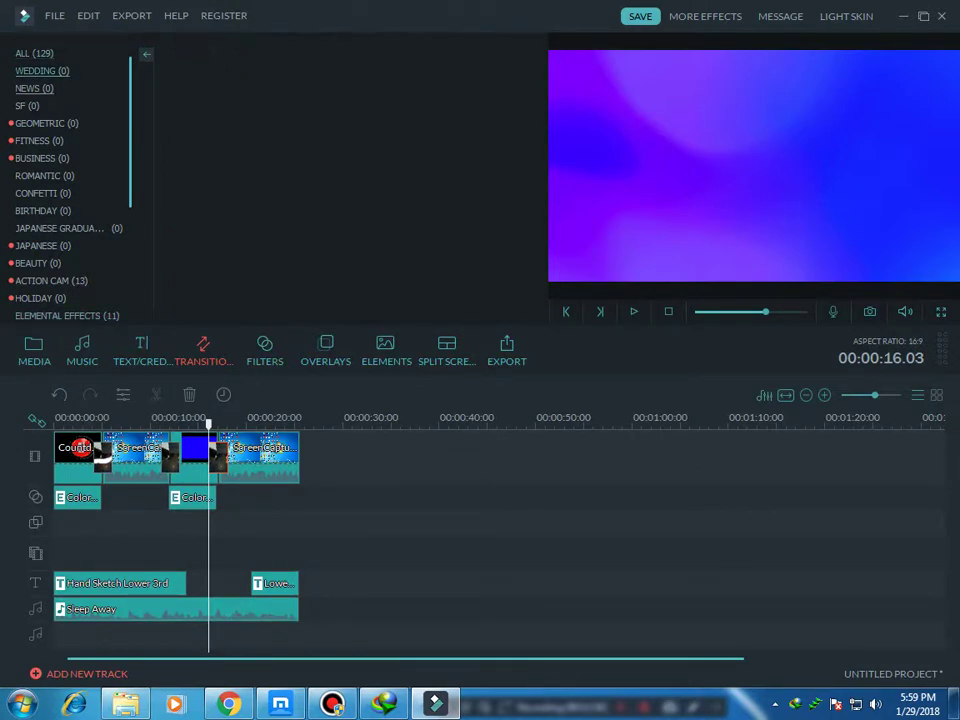
pyautogui.click(36, 88)
pyautogui.click(30, 106)
pyautogui.click(36, 141)
# Set up the video export in MKV format with the Desktop as the save folder
pyautogui.hotkey('ctrl', 'e')
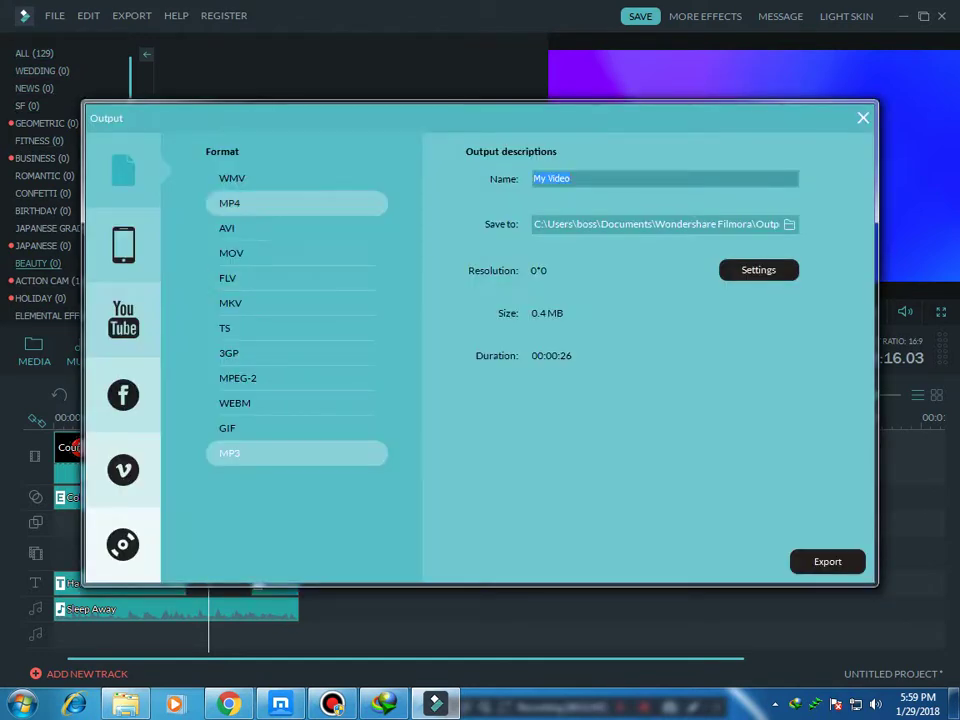
pyautogui.click(240, 303)
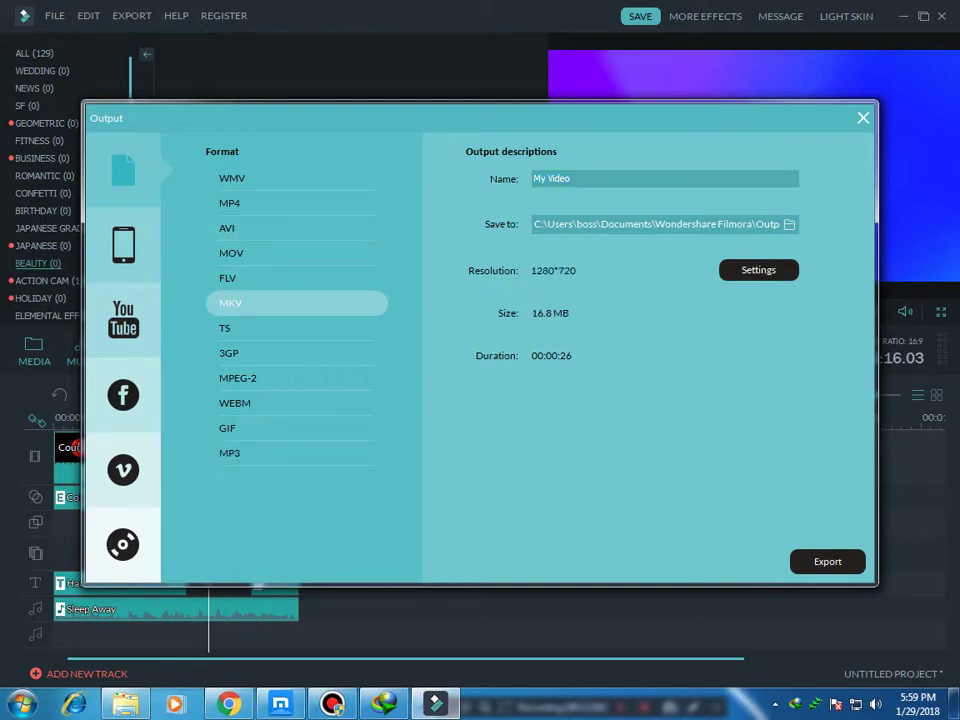
pyautogui.click(789, 224)
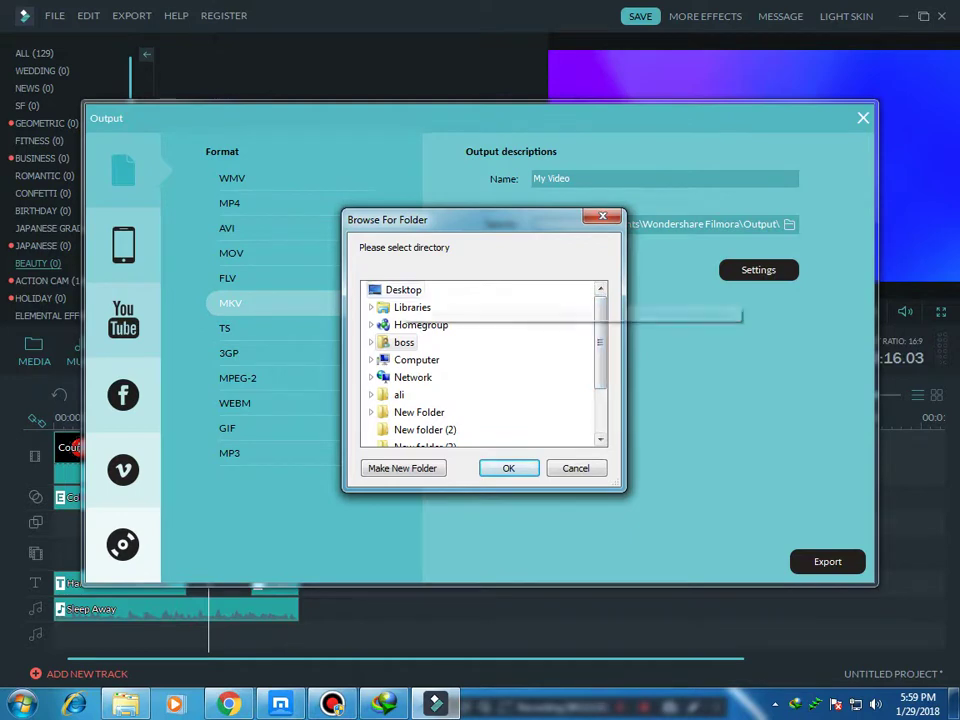
pyautogui.click(402, 290)
pyautogui.scroll(-2, 480, 360)
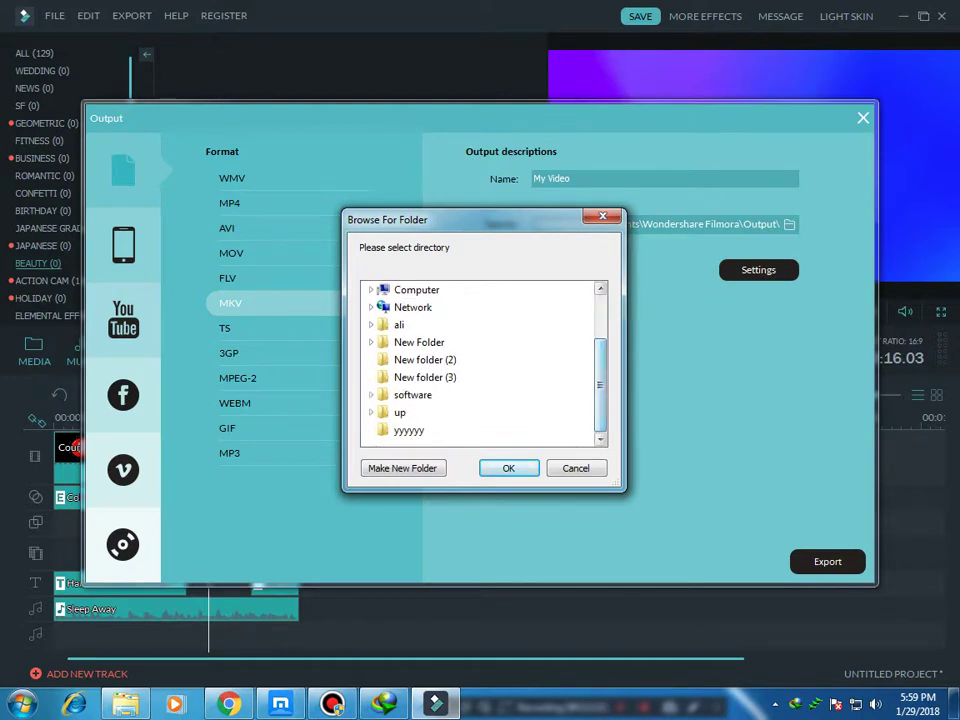
pyautogui.press('Return')
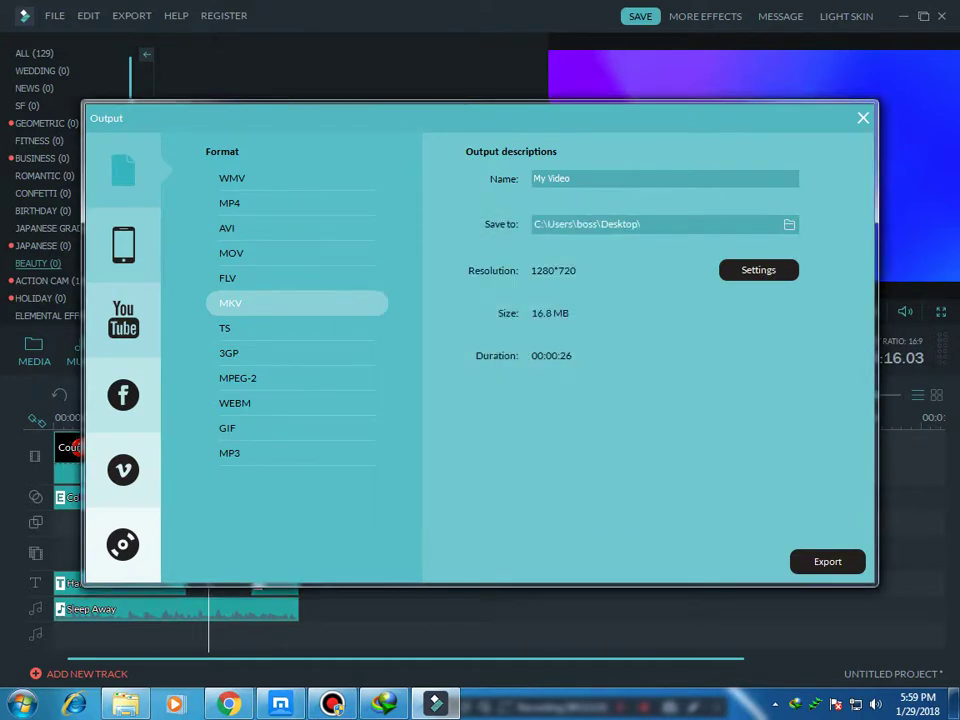
# Start exporting the video, then cancel the conversion and close the output settings
pyautogui.click(828, 562)
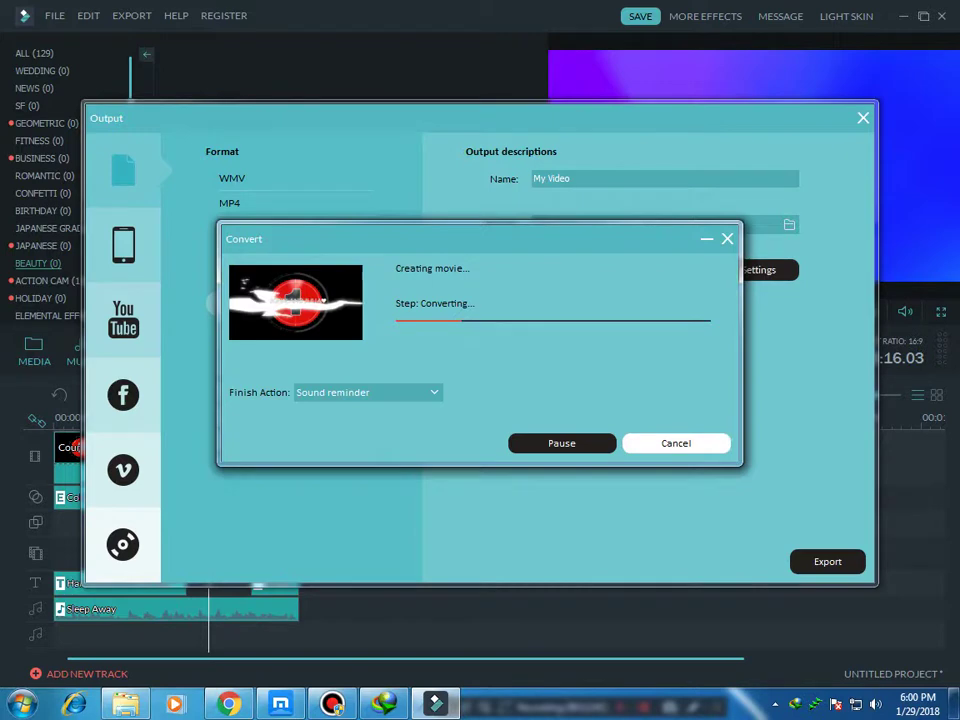
pyautogui.click(676, 443)
pyautogui.click(446, 386)
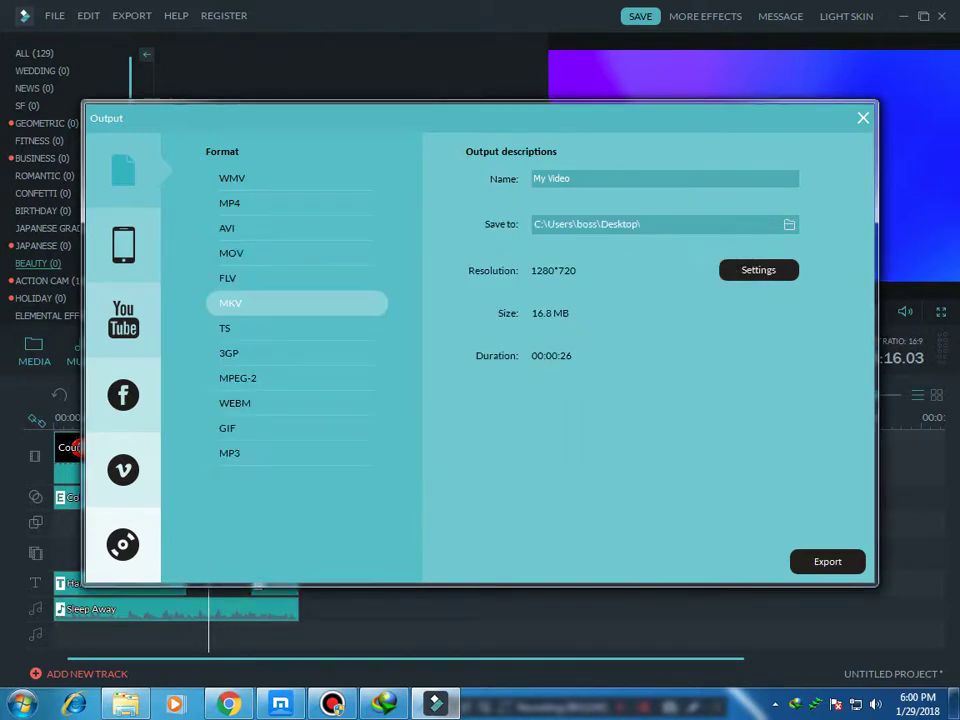
pyautogui.click(863, 118)
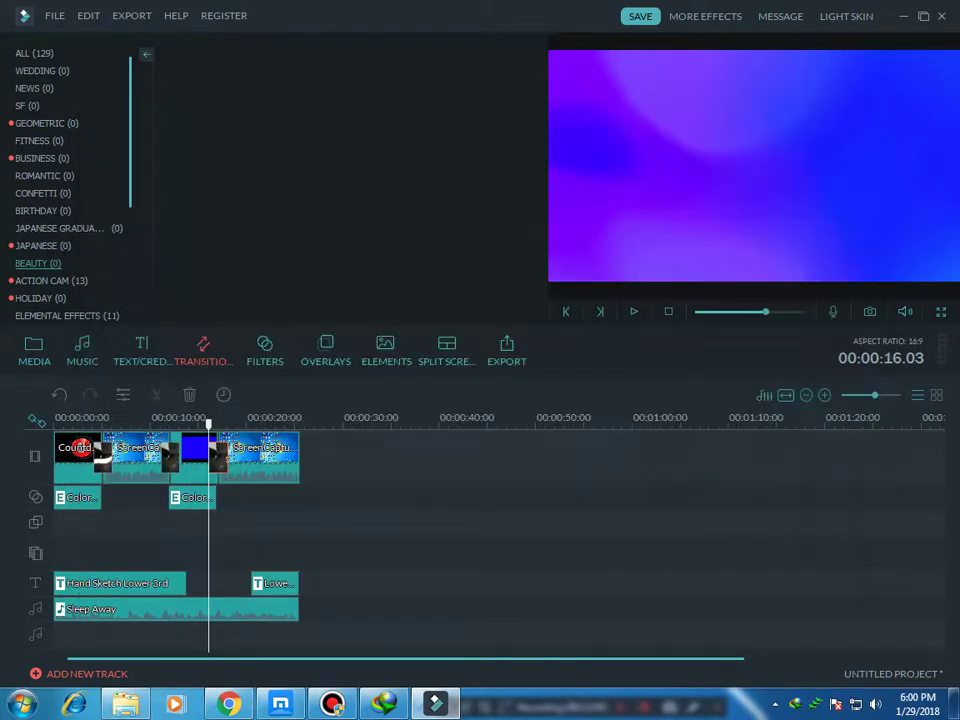
# Quit Filmora without saving the project changes
pyautogui.click(941, 16)
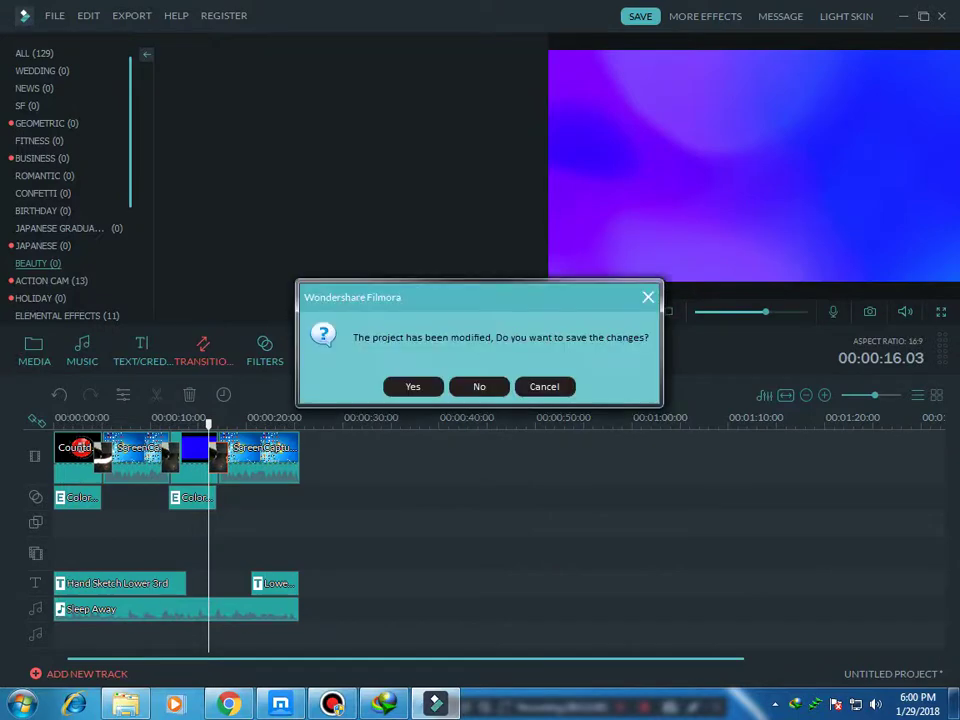
pyautogui.click(479, 387)
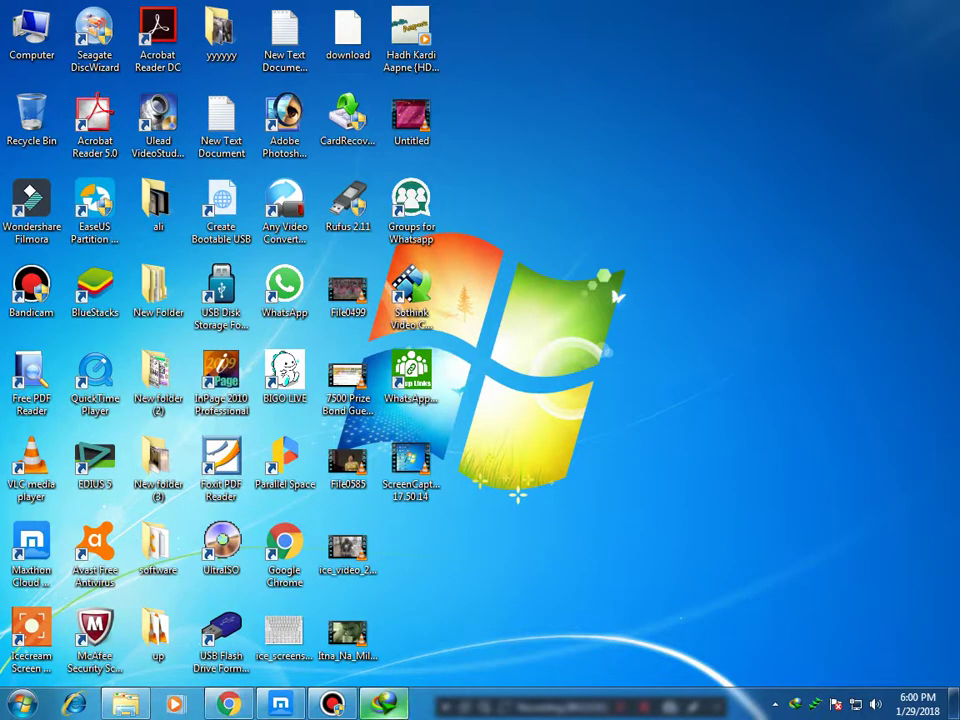
pyautogui.click(332, 704)
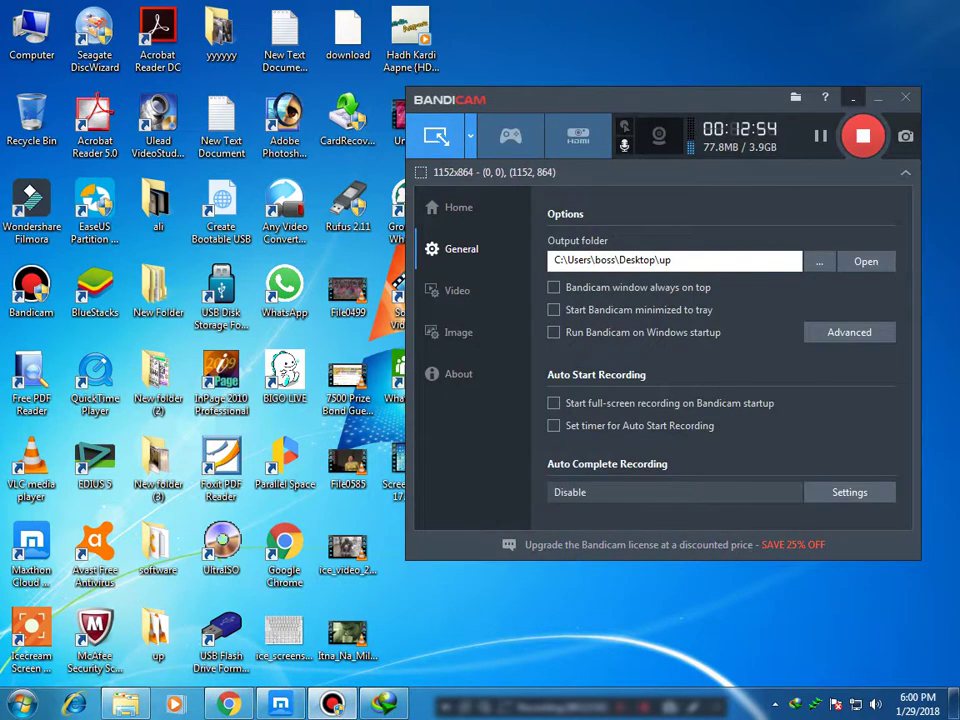
pyautogui.click(879, 97)
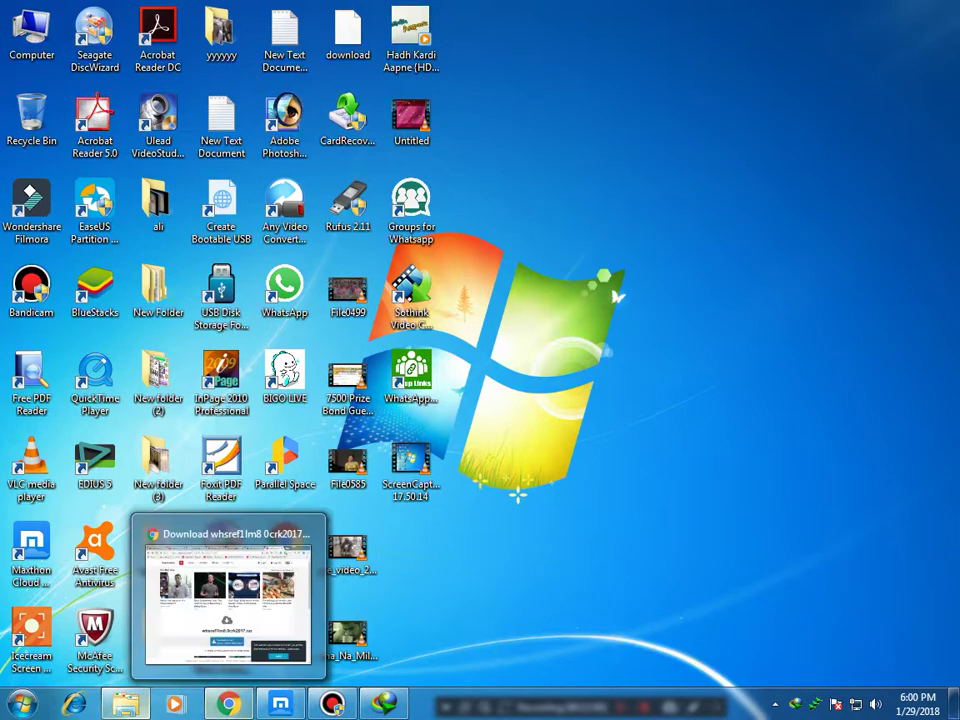
# Switch to the soft wers bandels folder in Windows Explorer and disable the Avast shields for 1 hour
pyautogui.click(126, 704)
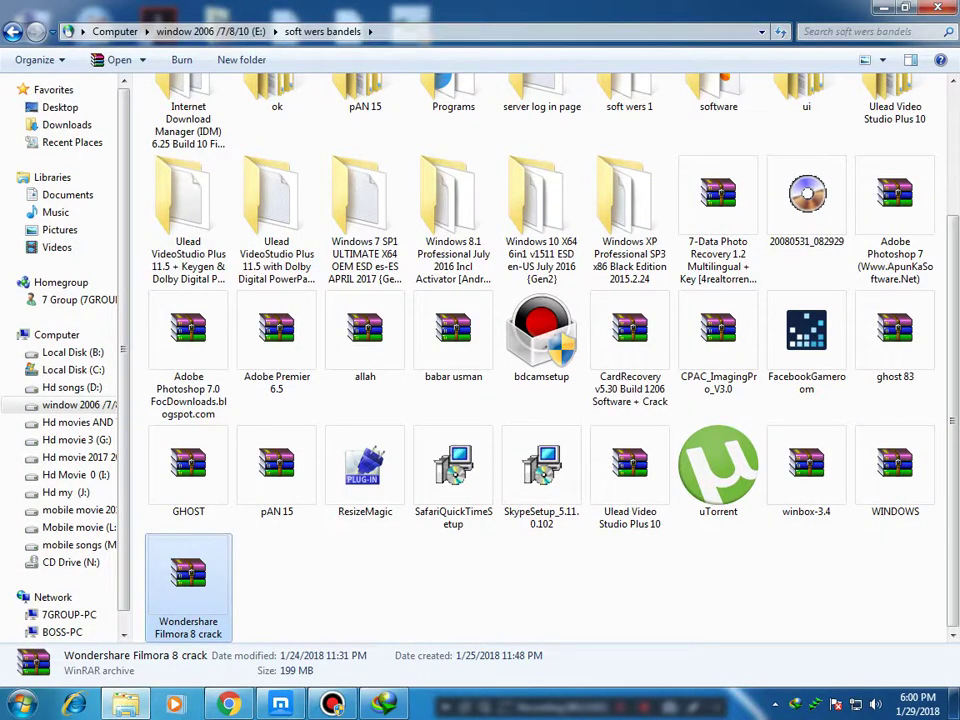
pyautogui.rightClick(188, 573)
pyautogui.click(775, 704)
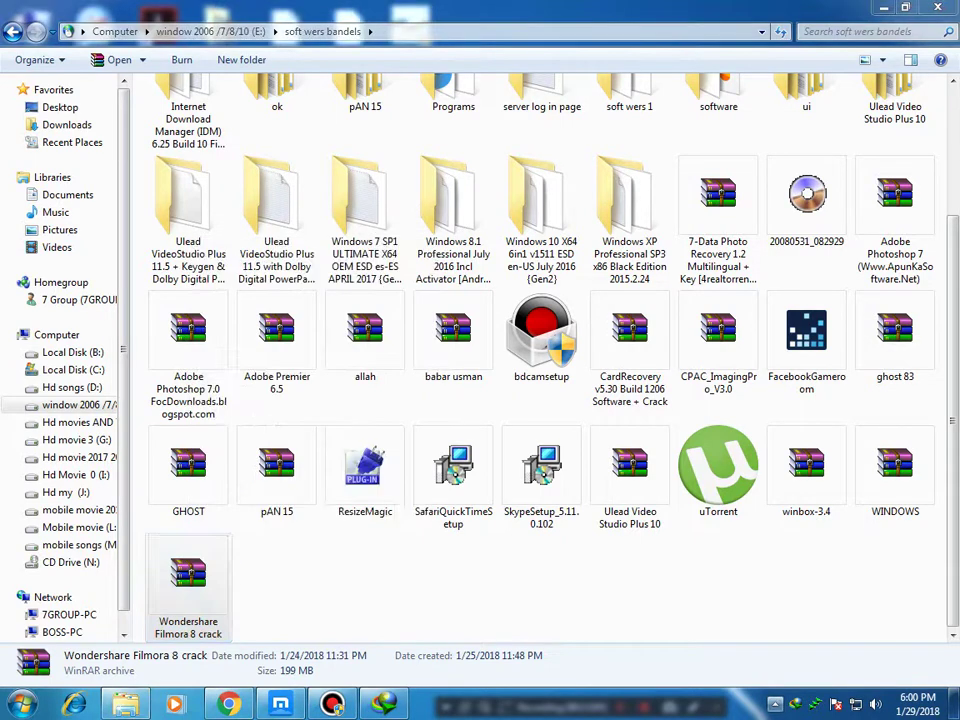
pyautogui.rightClick(747, 618)
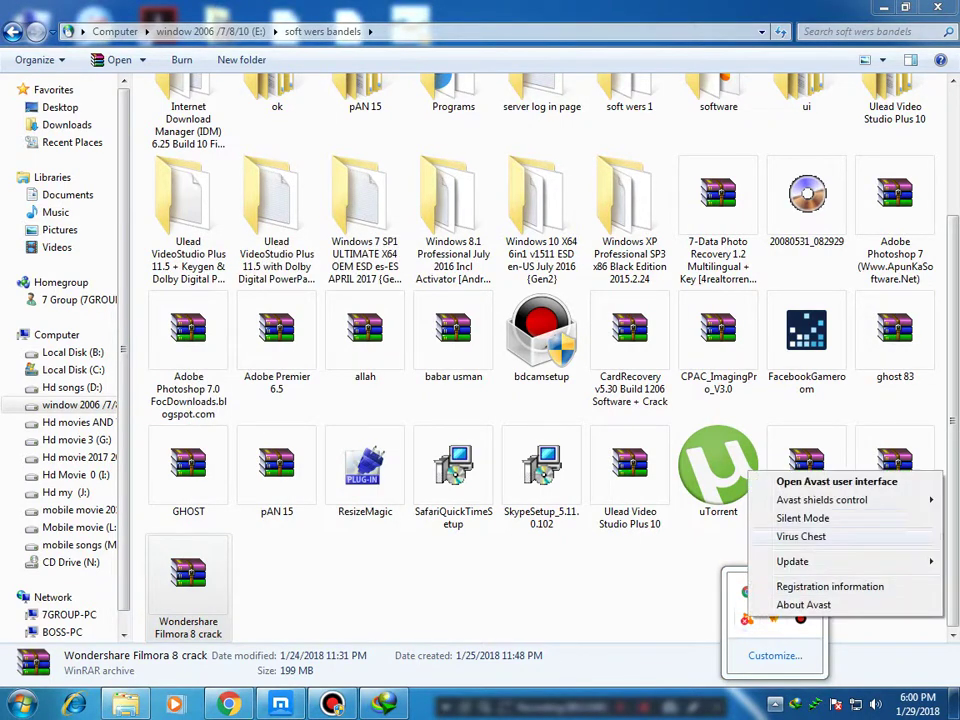
pyautogui.moveTo(821, 499)
pyautogui.click(593, 543)
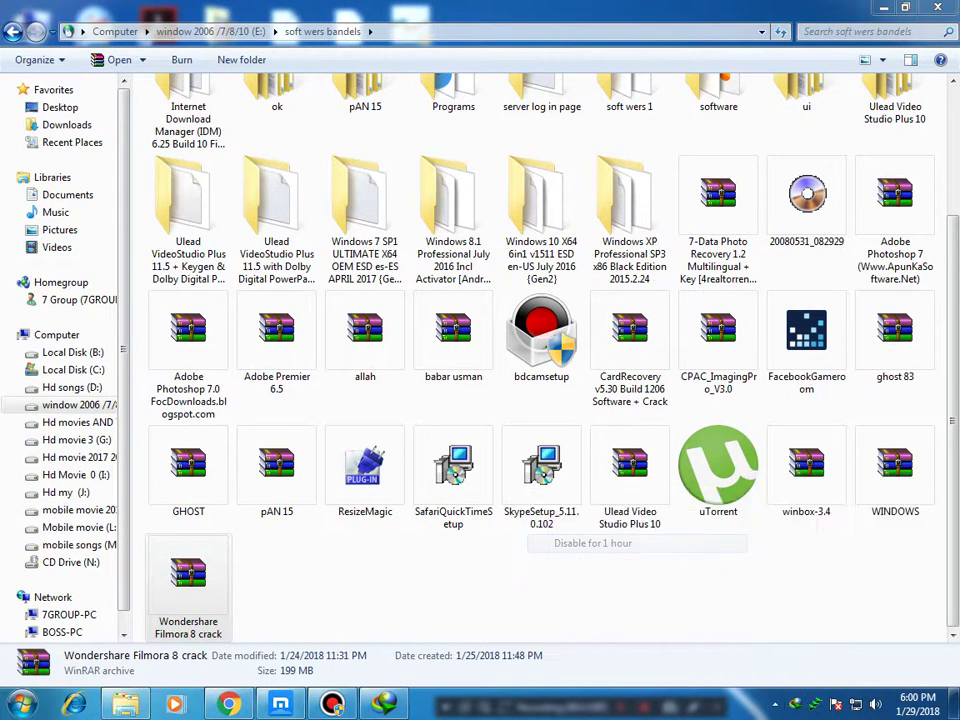
# Extract the Wondershare Filmora 8 crack archive into its own folder and open the inner folder of the same name
pyautogui.click(188, 565)
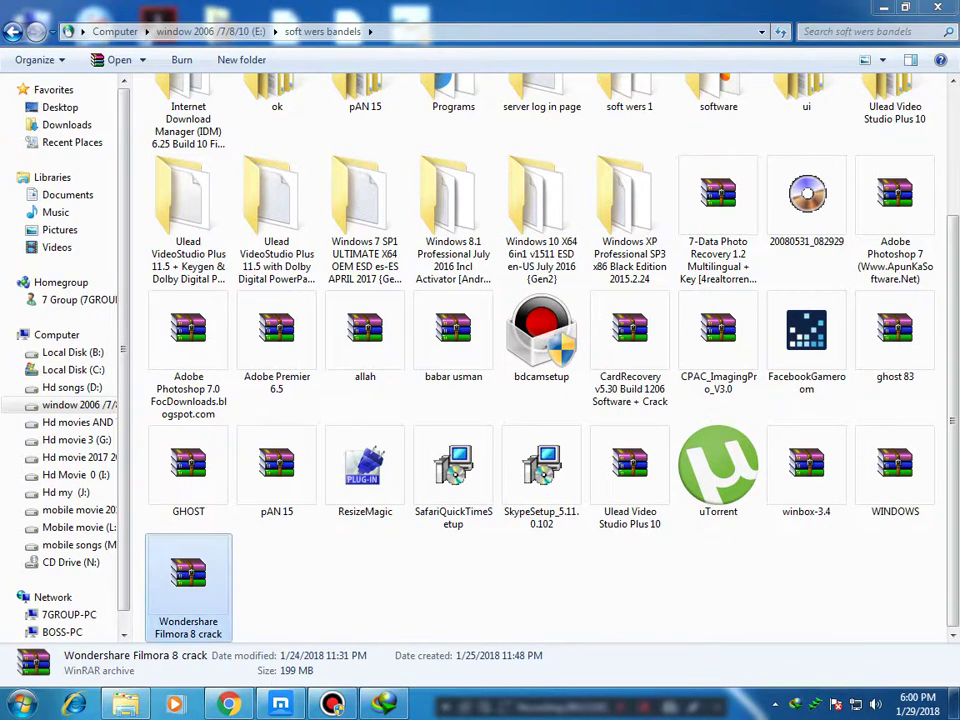
pyautogui.rightClick(188, 565)
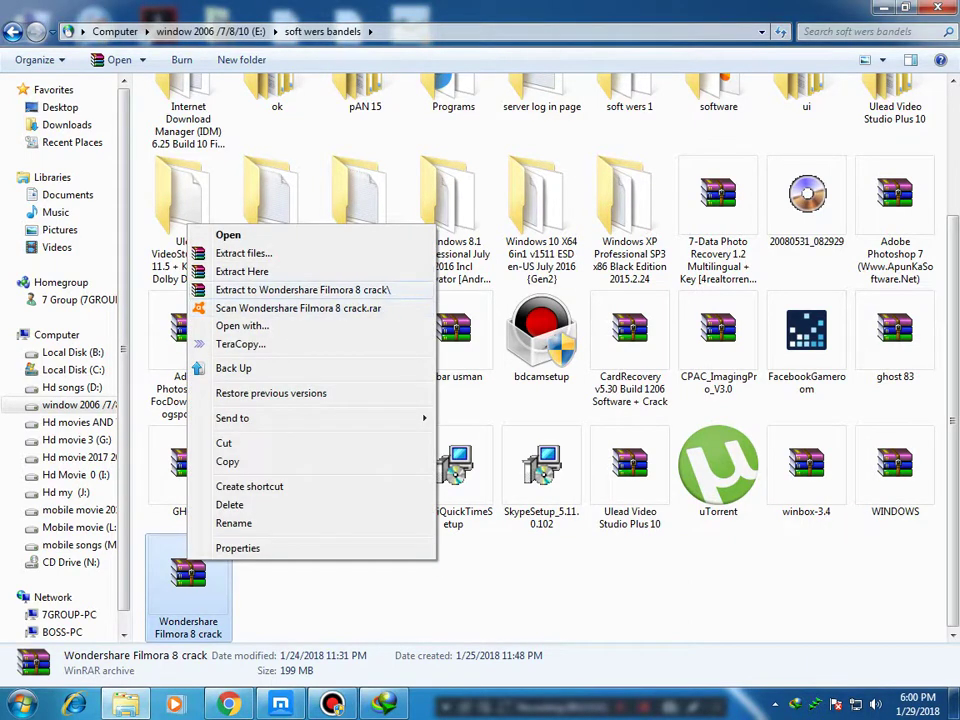
pyautogui.click(302, 289)
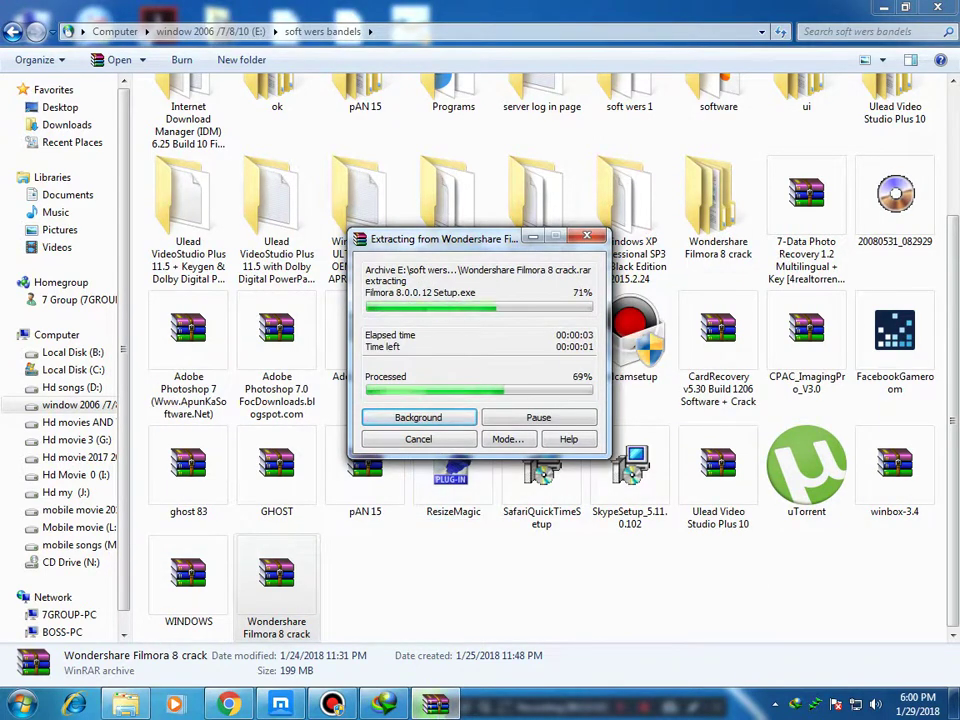
pyautogui.doubleClick(718, 205)
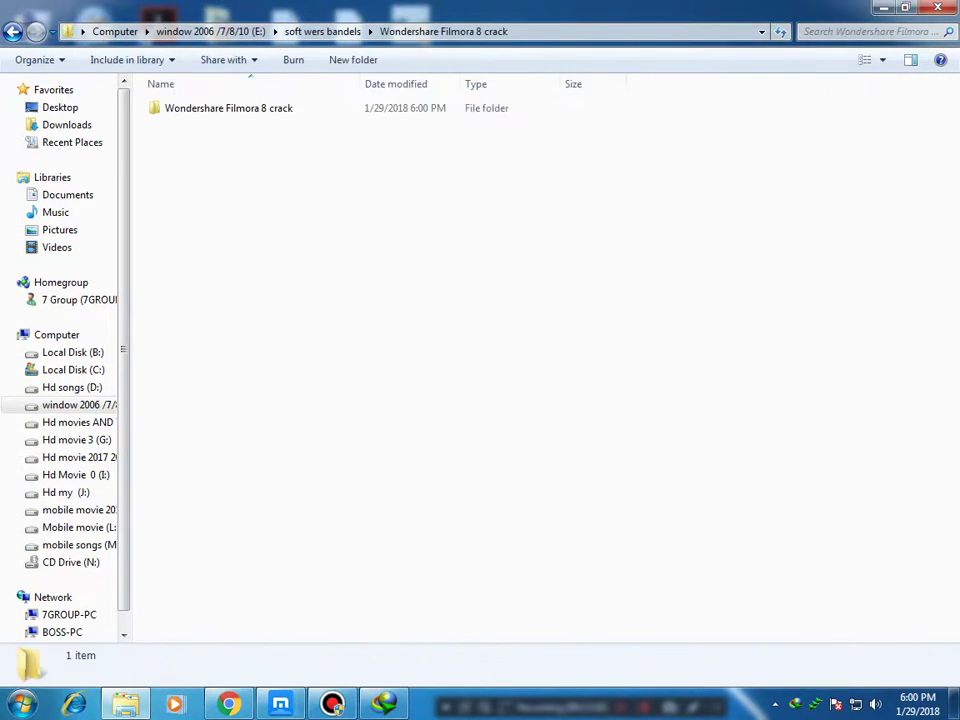
pyautogui.doubleClick(228, 108)
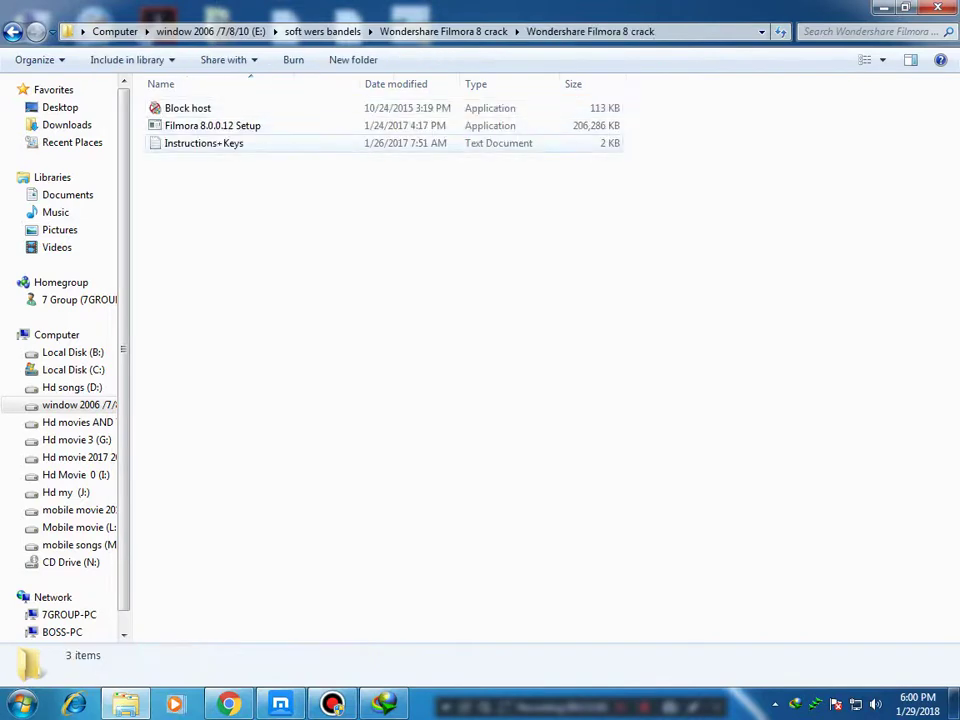
# Launch Filmora 8.0.0.12 Setup with English as the setup language and minimize the folder window
pyautogui.click(220, 126)
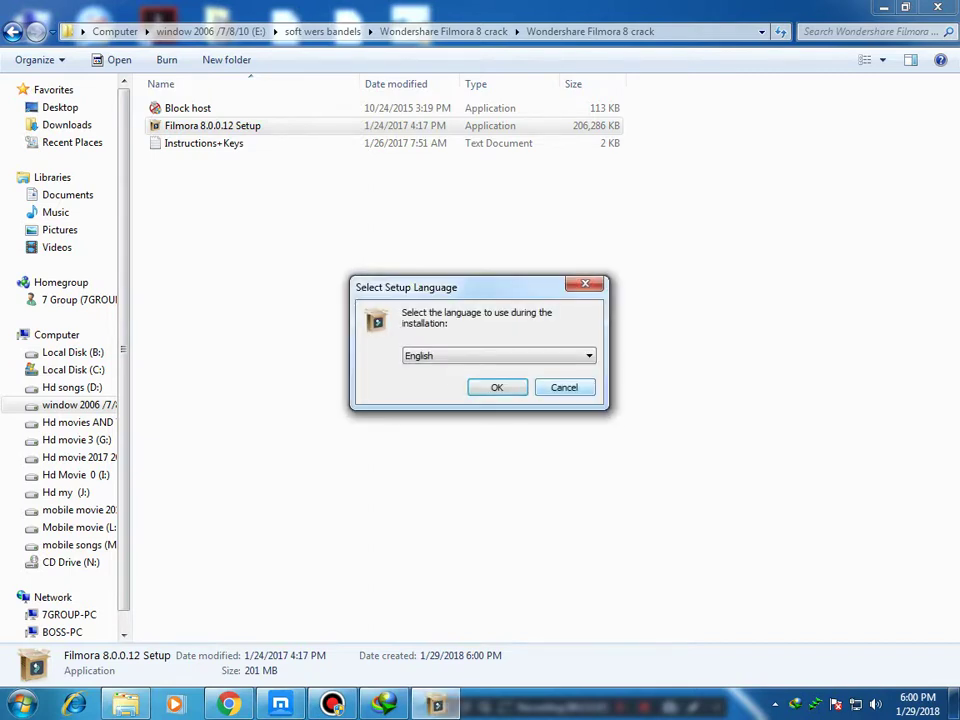
pyautogui.press('Return')
pyautogui.press('Return')
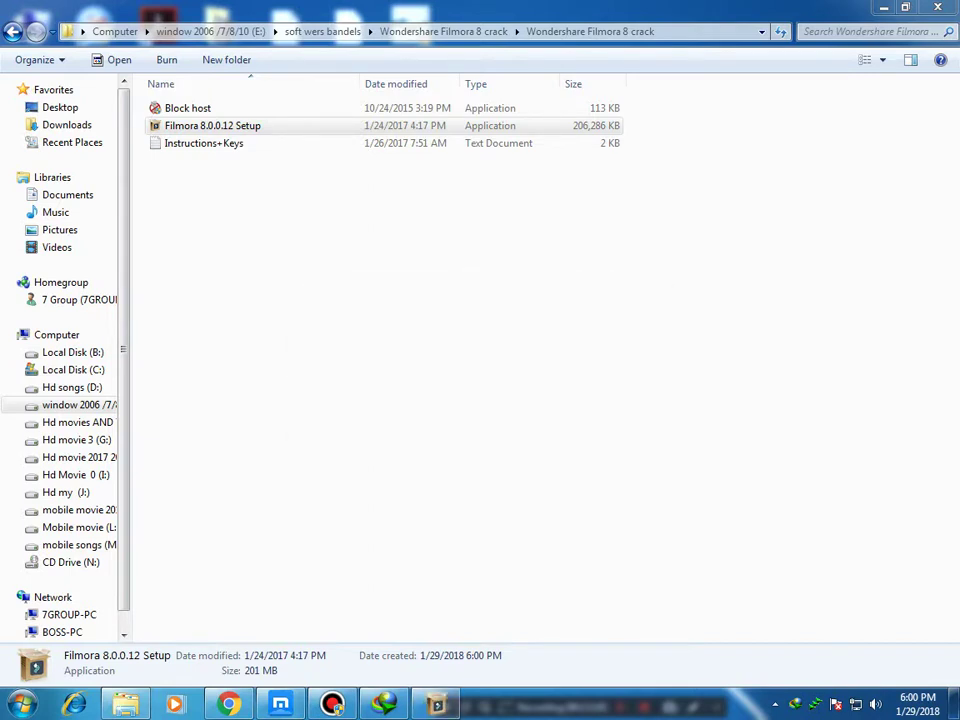
pyautogui.click(884, 8)
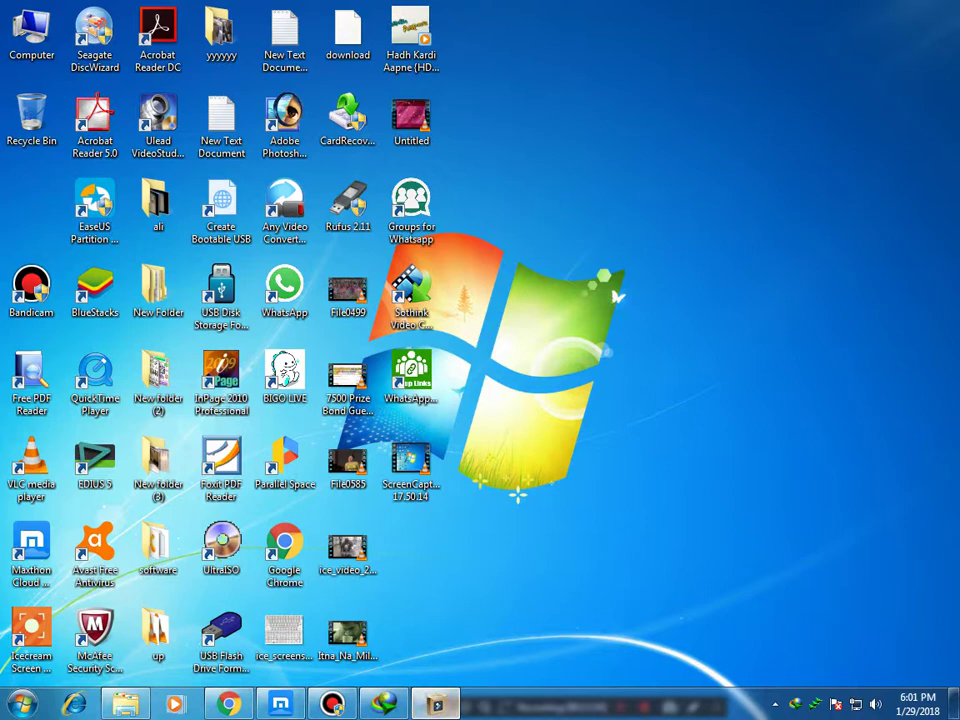
pyautogui.rightClick(607, 380)
pyautogui.click(652, 452)
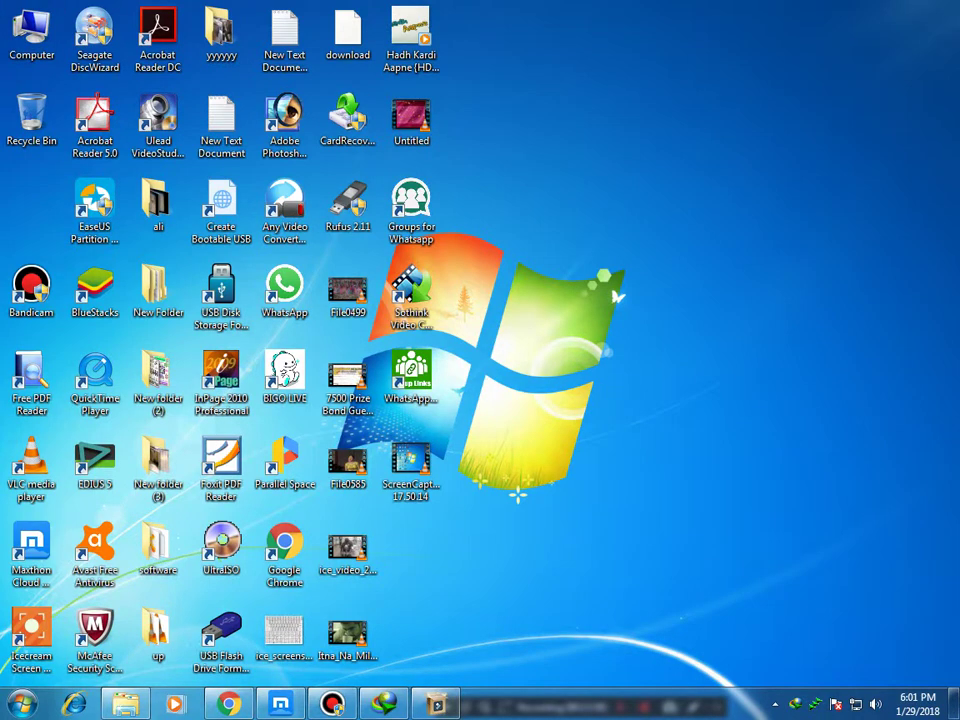
pyautogui.click(775, 704)
pyautogui.click(801, 619)
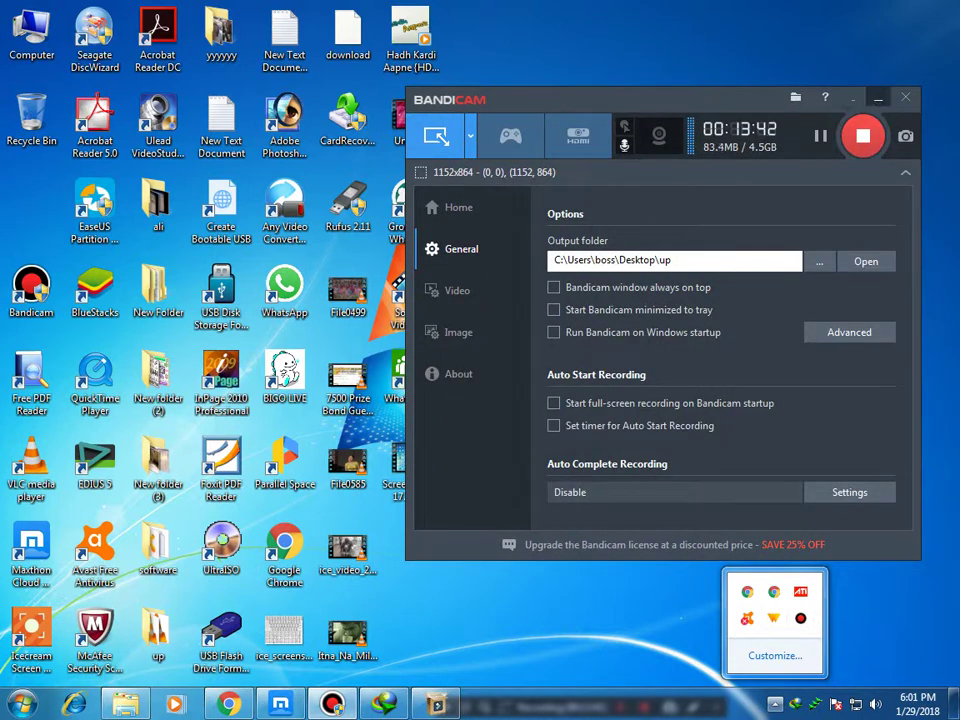
pyautogui.click(877, 97)
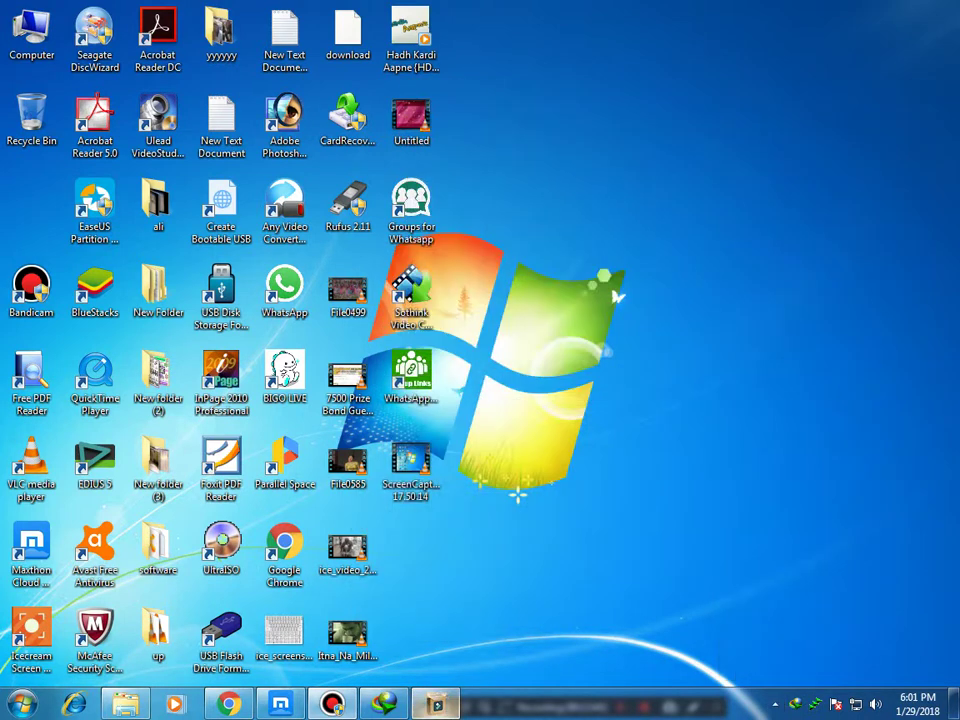
pyautogui.rightClick(643, 387)
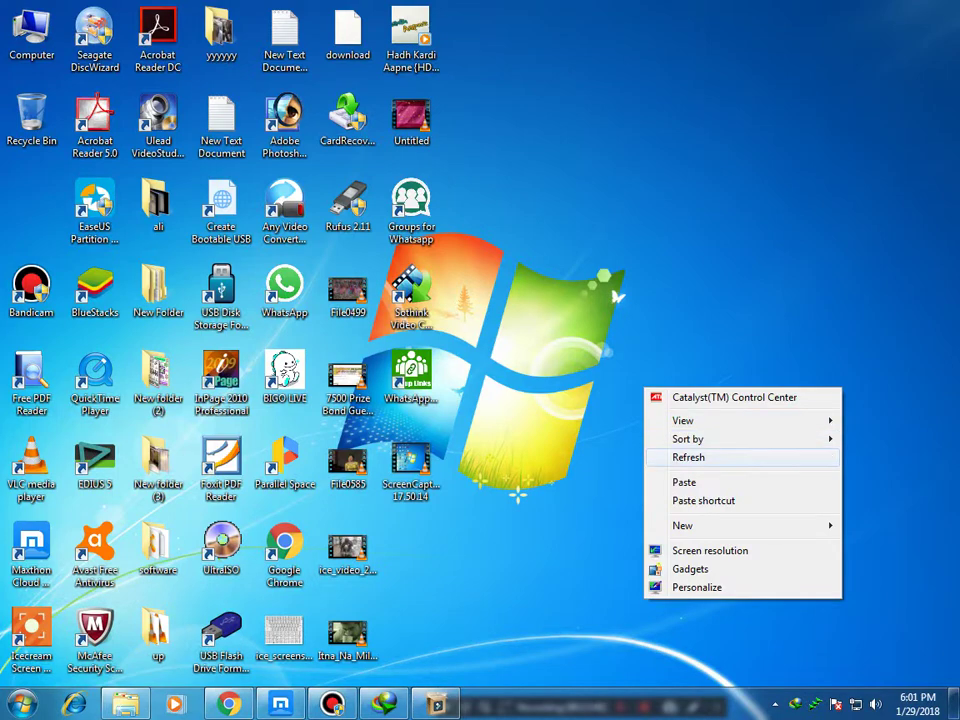
pyautogui.click(688, 455)
pyautogui.rightClick(609, 388)
pyautogui.click(650, 456)
pyautogui.rightClick(571, 400)
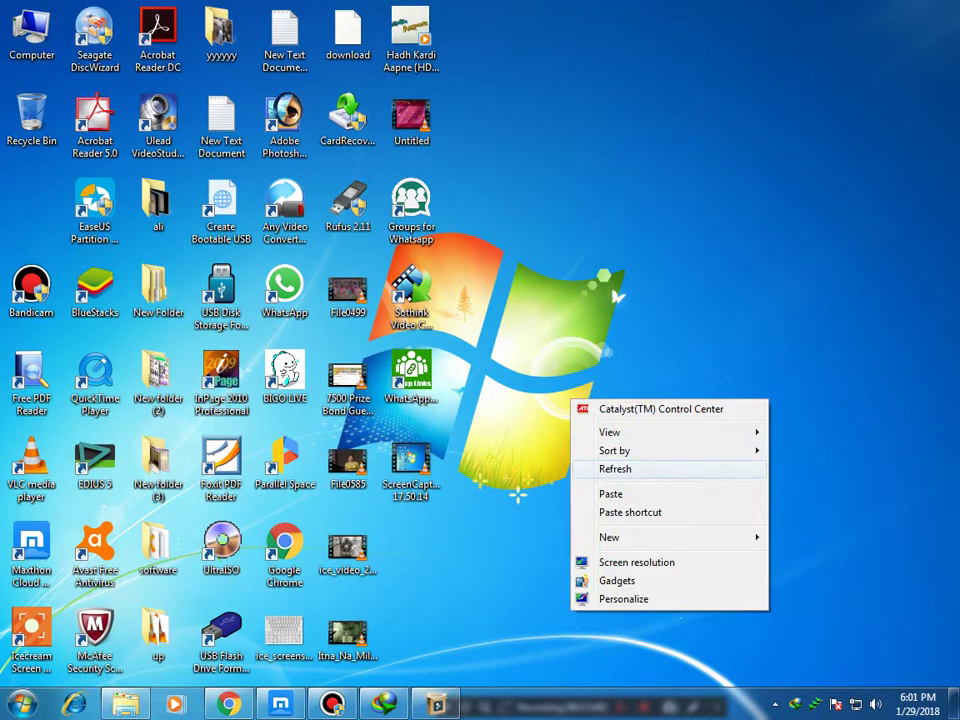
pyautogui.click(640, 469)
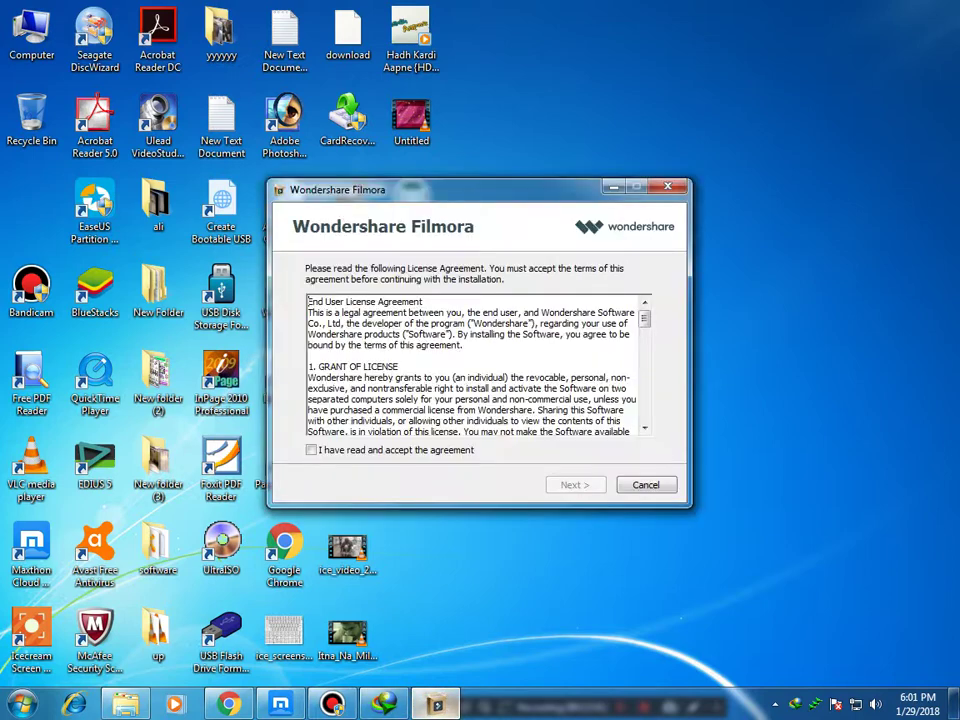
# Accept the license agreement and start installing Filmora into C:\Program Files\Wondershare\Filmora
pyautogui.click(311, 450)
pyautogui.click(575, 484)
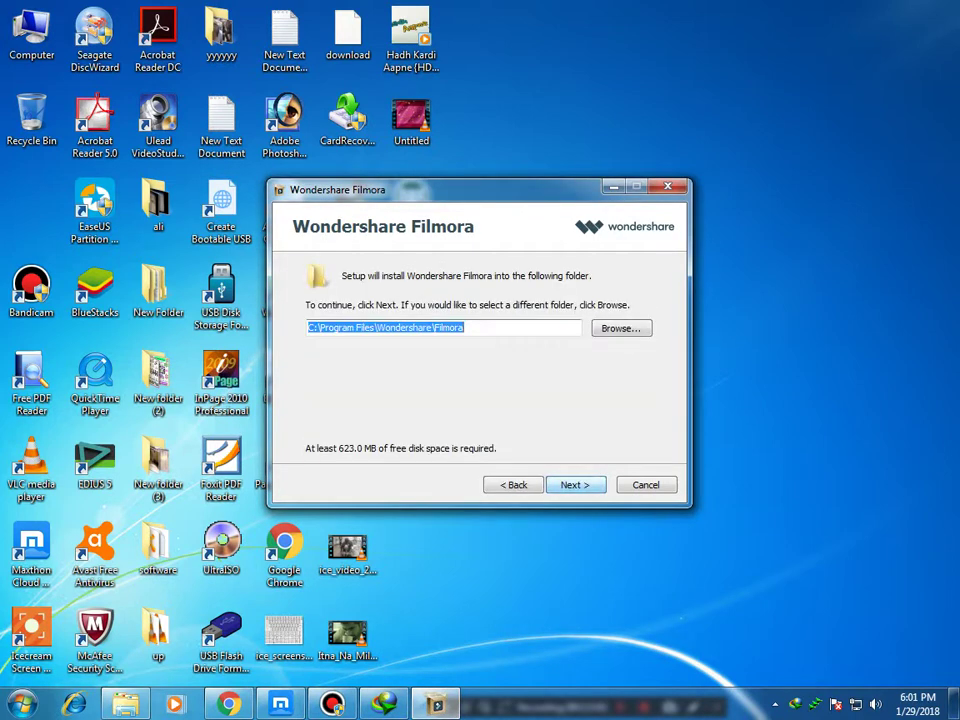
pyautogui.click(575, 484)
pyautogui.press('Return')
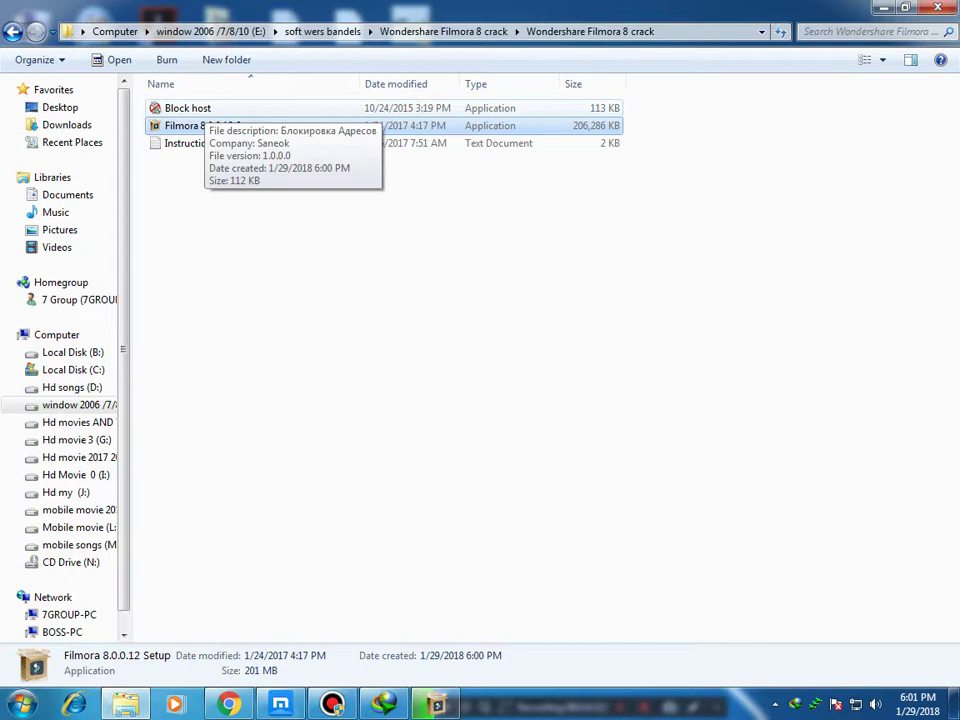
# Open the Instructions+Keys text document, read through its licence e-mail and key list, and minimize it
pyautogui.click(199, 108)
pyautogui.rightClick(199, 108)
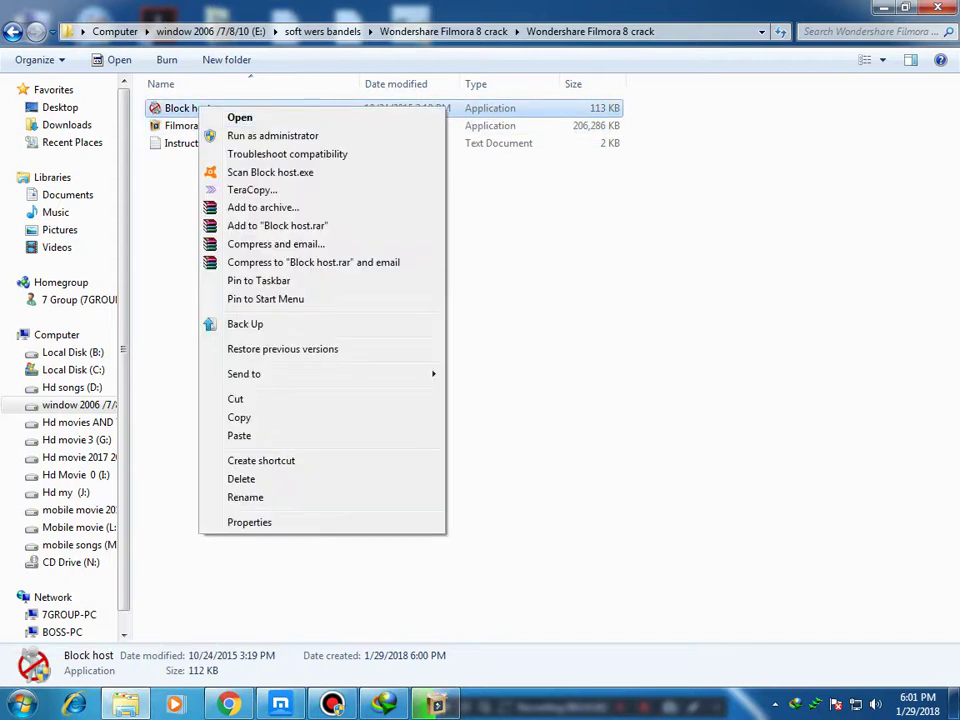
pyautogui.click(182, 143)
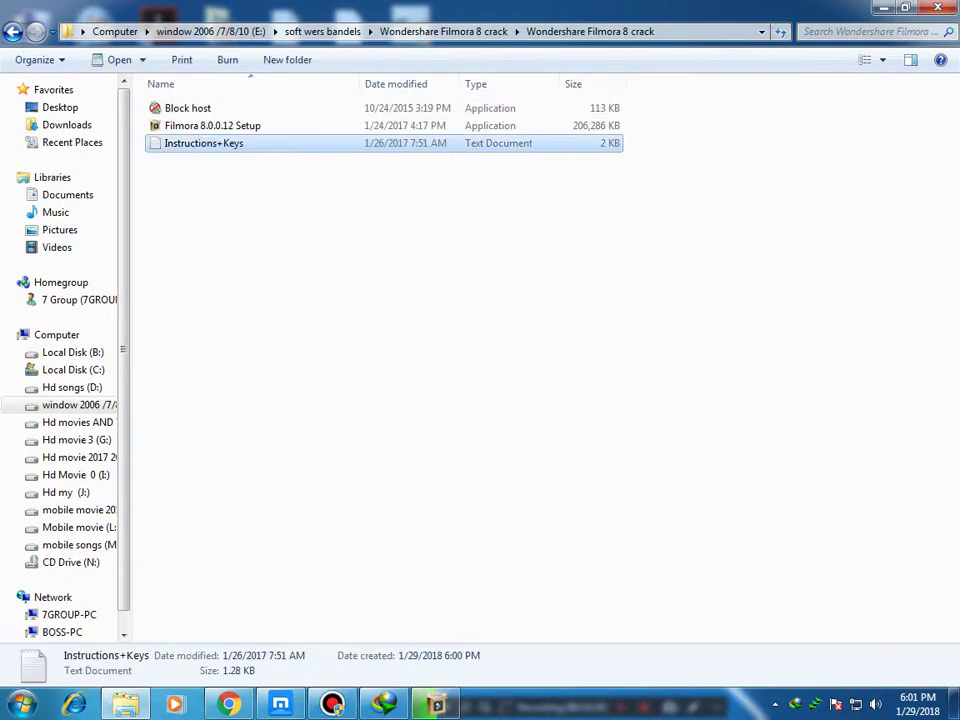
pyautogui.press('Return')
pyautogui.scroll(-6, 320, 500)
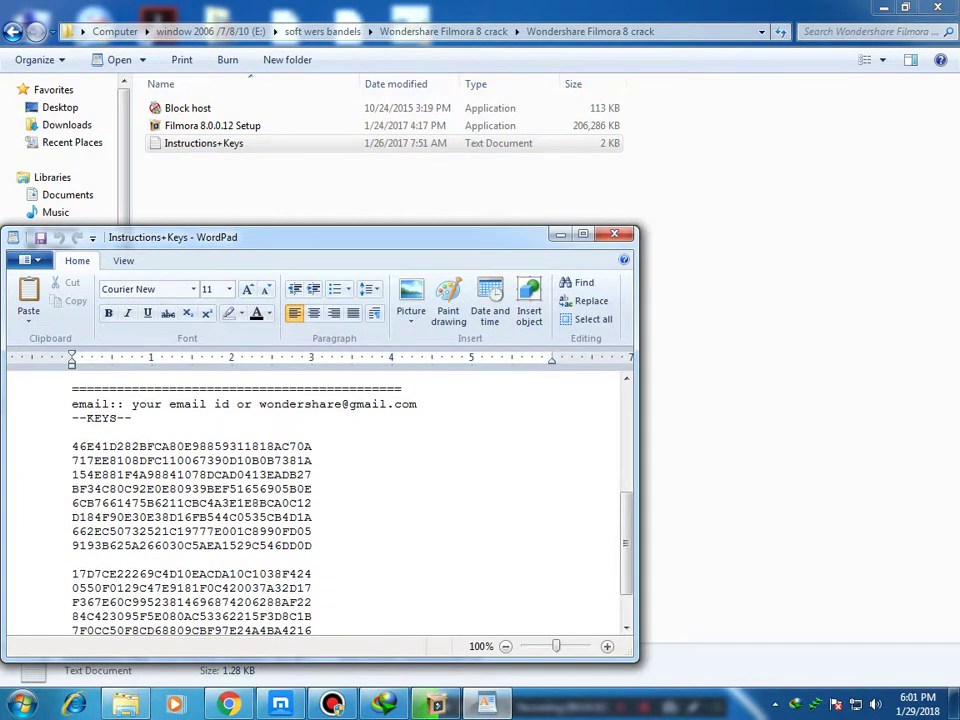
pyautogui.scroll(-1, 320, 500)
pyautogui.scroll(2, 320, 500)
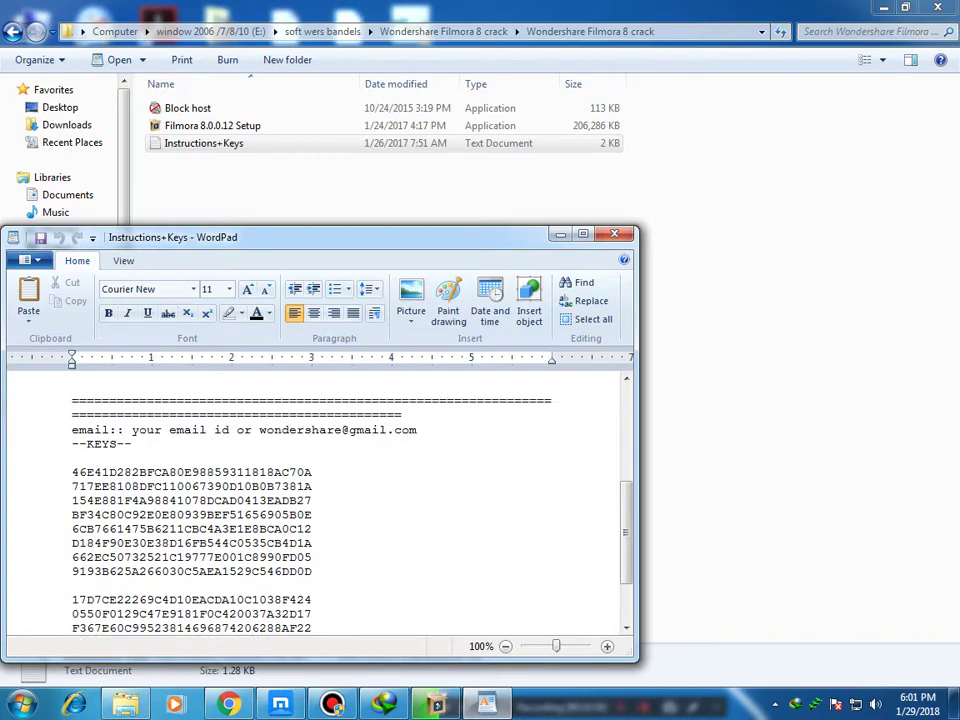
pyautogui.click(561, 235)
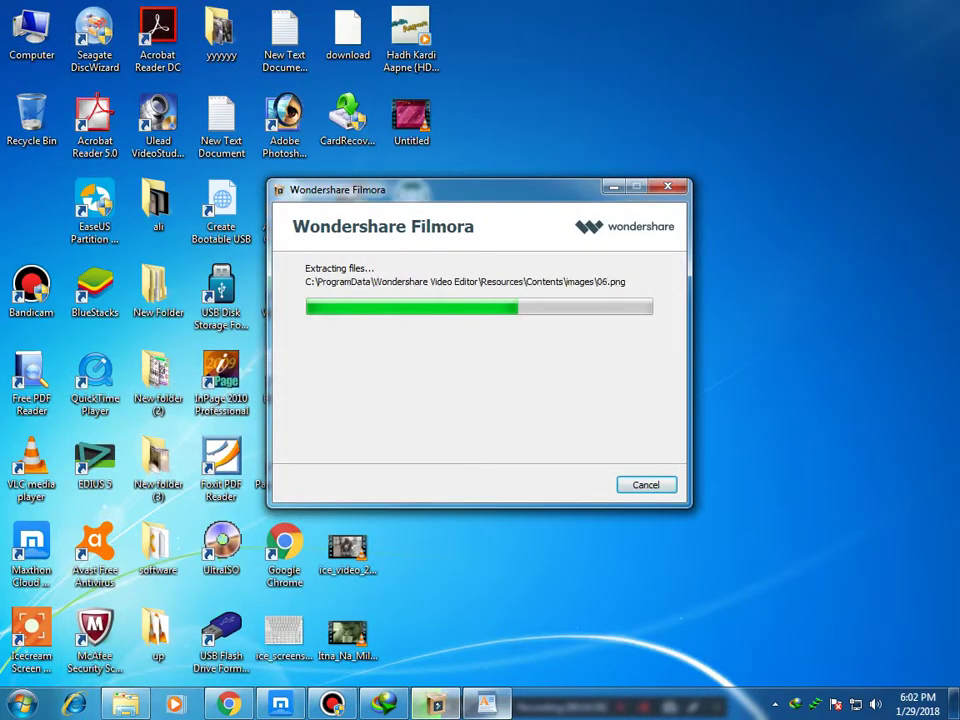
pyautogui.click(332, 704)
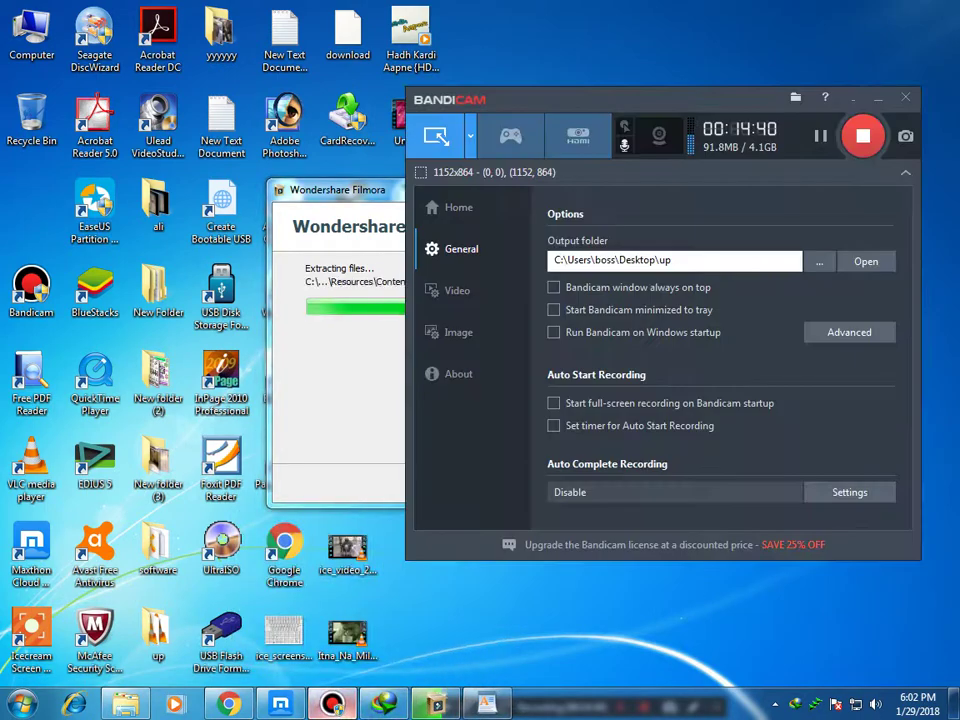
pyautogui.click(332, 704)
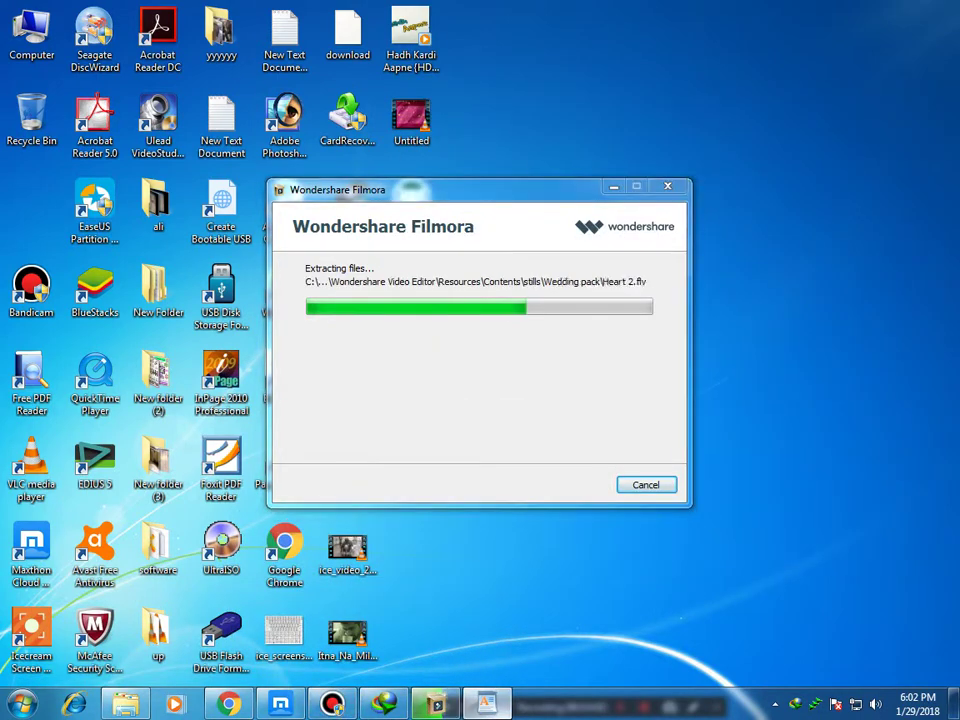
pyautogui.click(487, 704)
pyautogui.click(487, 704)
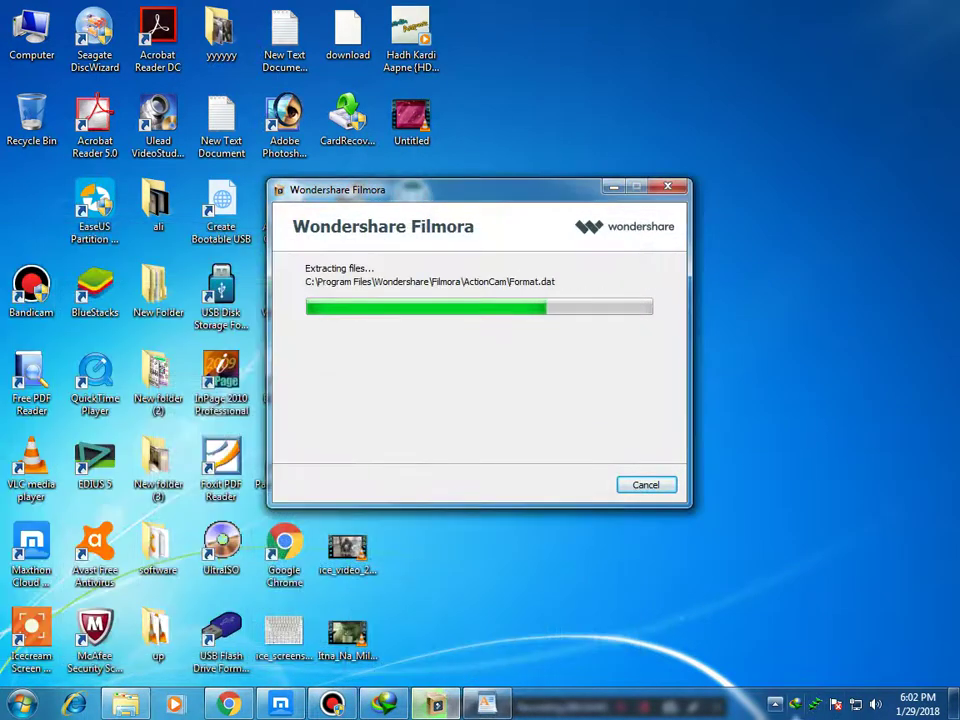
pyautogui.click(775, 704)
pyautogui.click(775, 704)
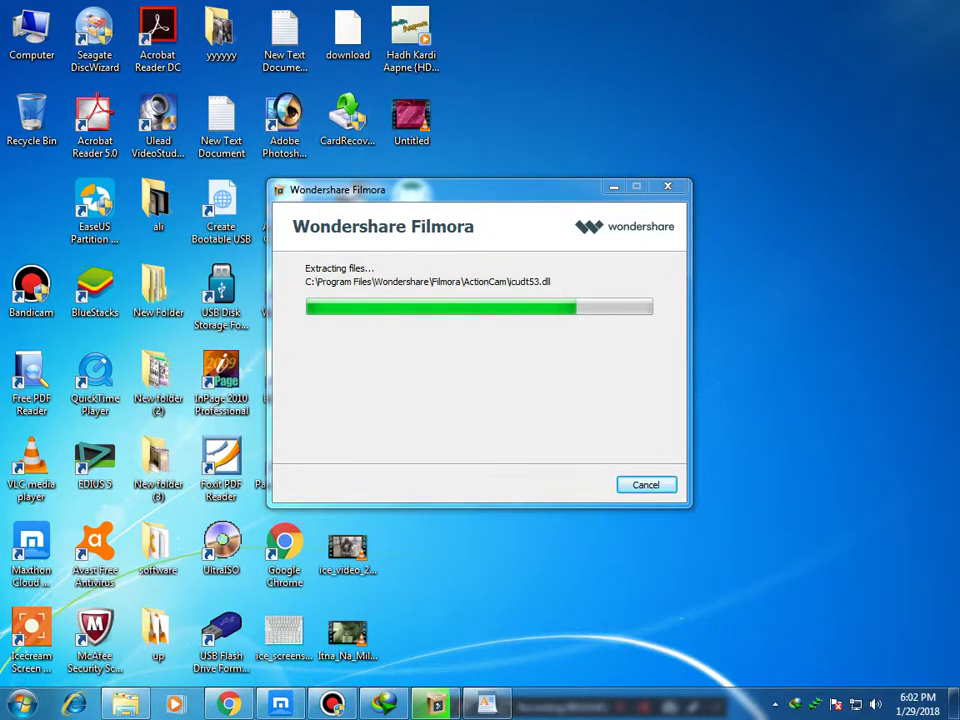
pyautogui.click(775, 703)
pyautogui.click(800, 618)
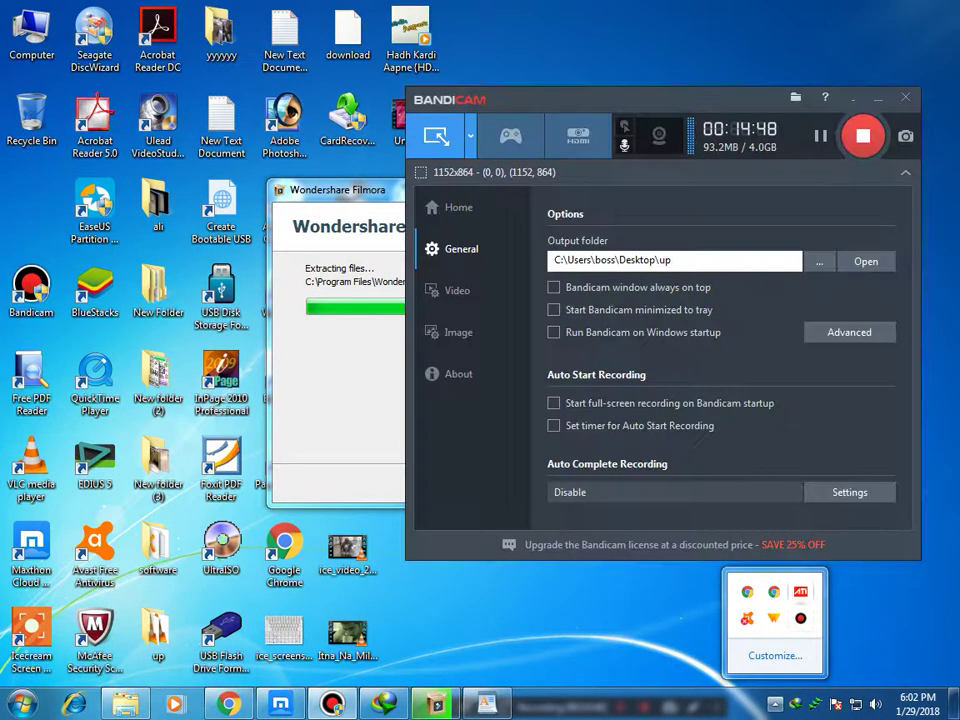
pyautogui.click(878, 98)
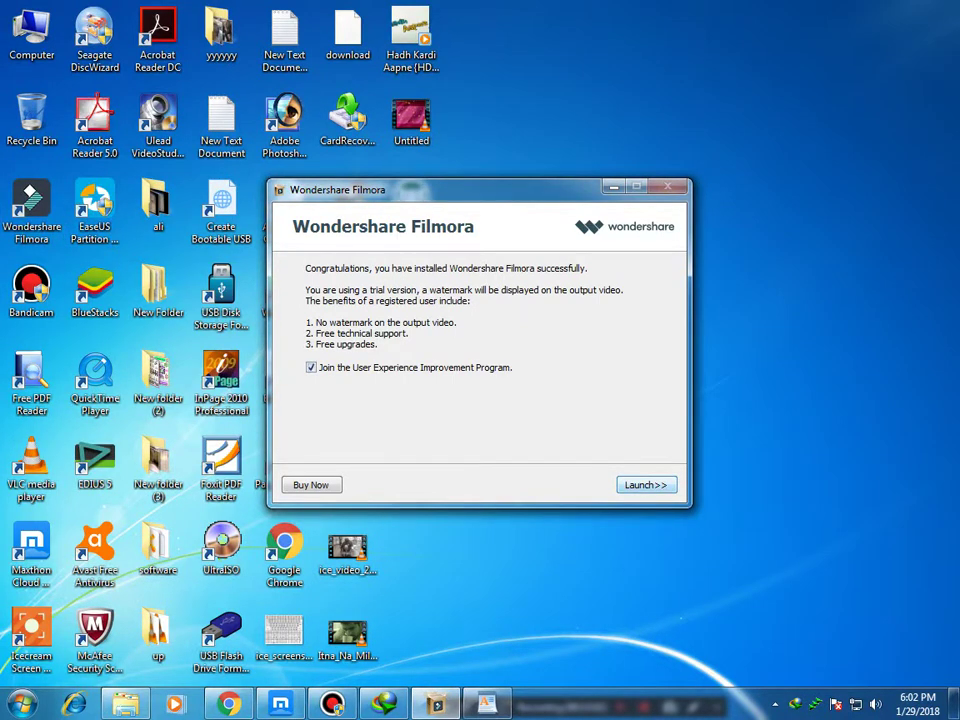
# Launch the newly installed Filmora in Full Feature Mode at 16:9 and open its software registration dialog
pyautogui.click(647, 485)
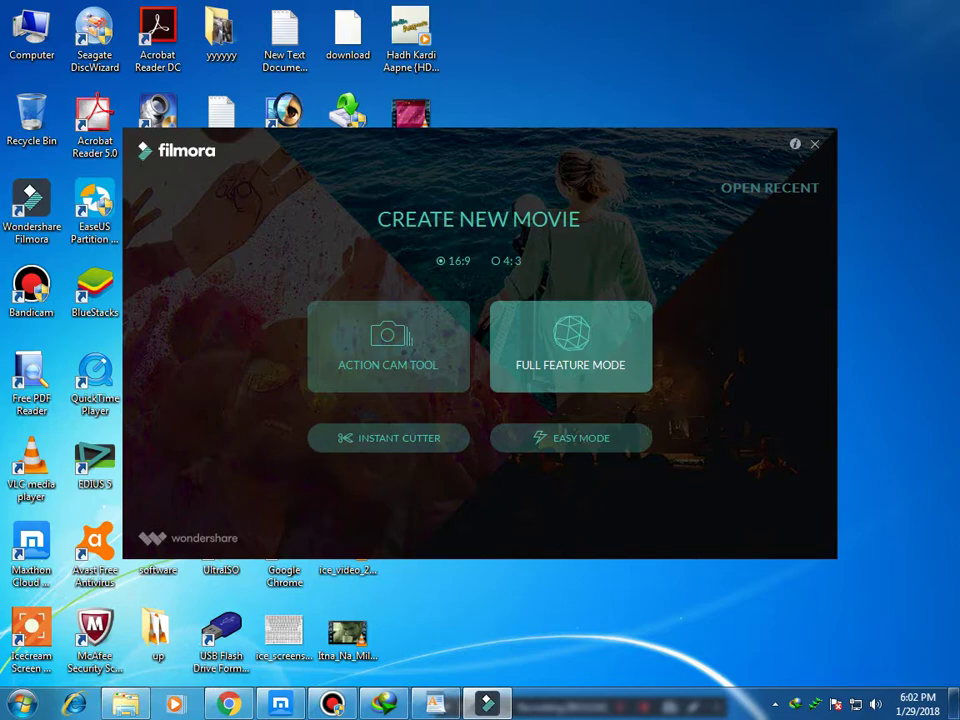
pyautogui.click(570, 365)
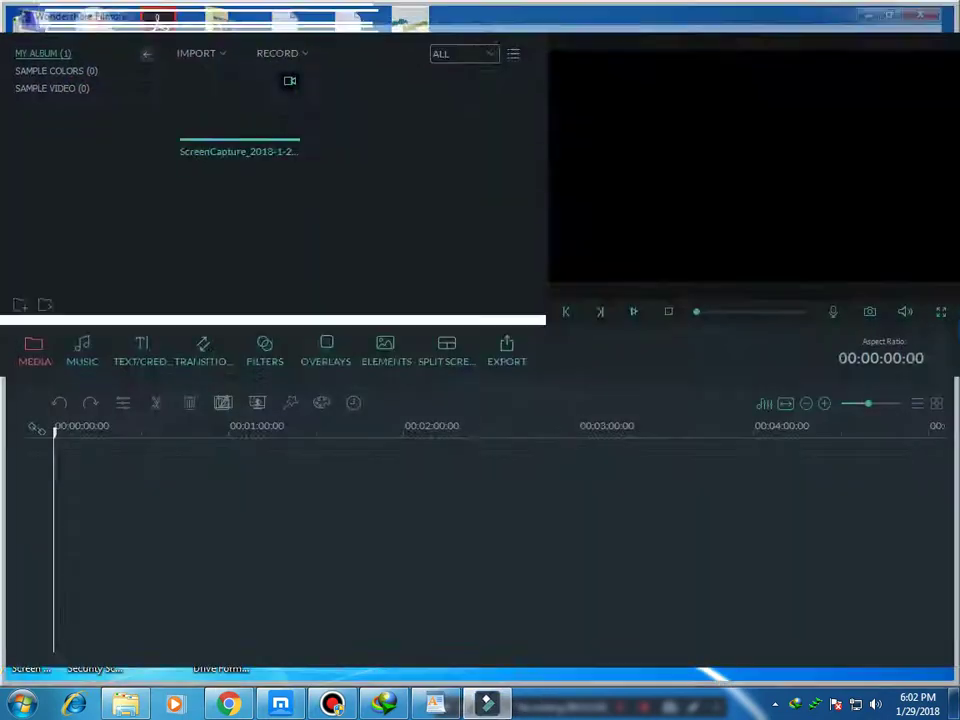
pyautogui.click(224, 15)
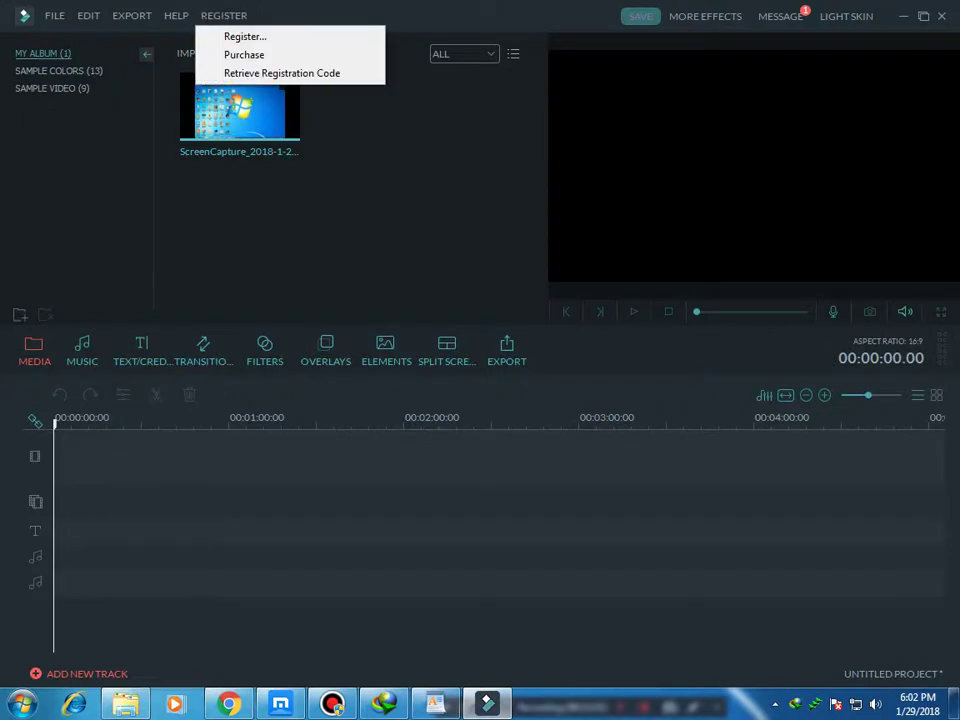
pyautogui.click(230, 34)
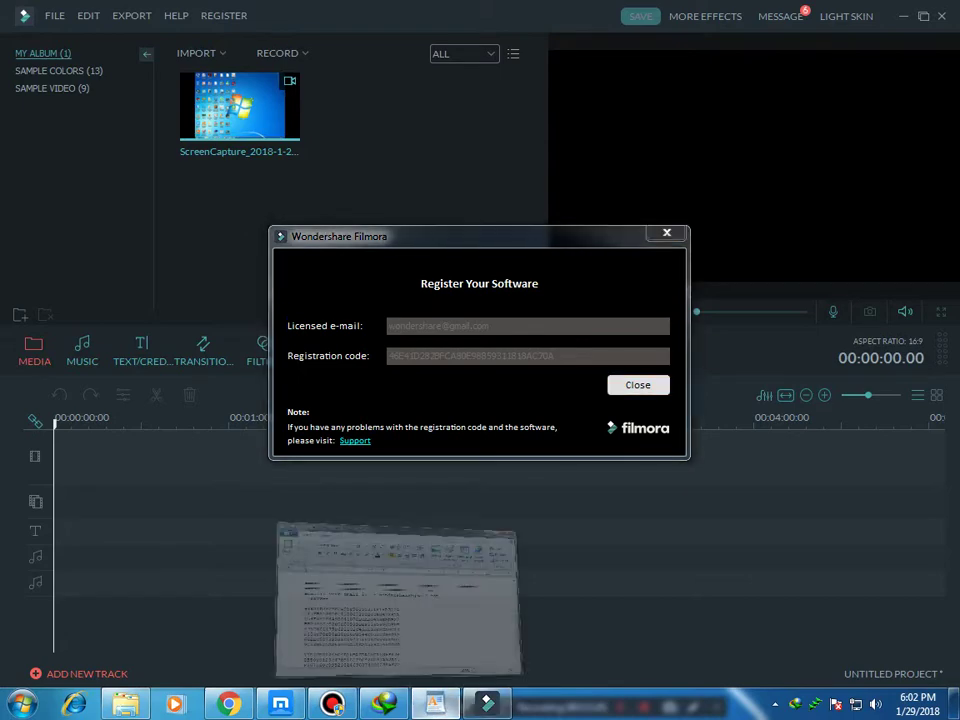
# Copy the licensed e-mail from the Instructions+Keys document and return to the Filmora registration dialog
pyautogui.click(435, 703)
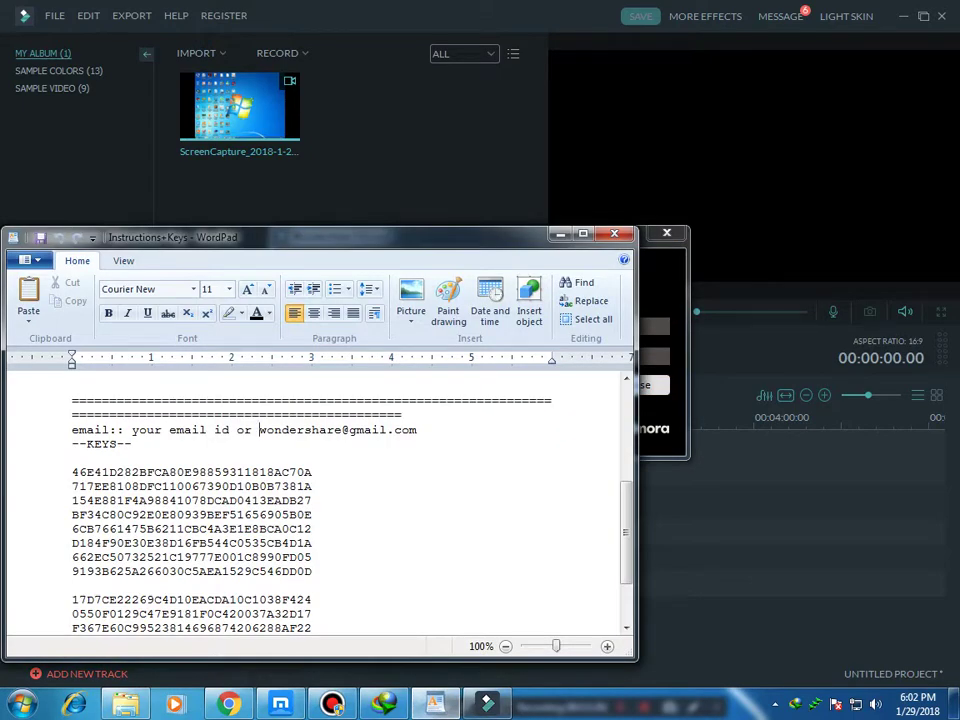
pyautogui.moveTo(258, 430); pyautogui.dragTo(418, 430)
pyautogui.rightClick(409, 431)
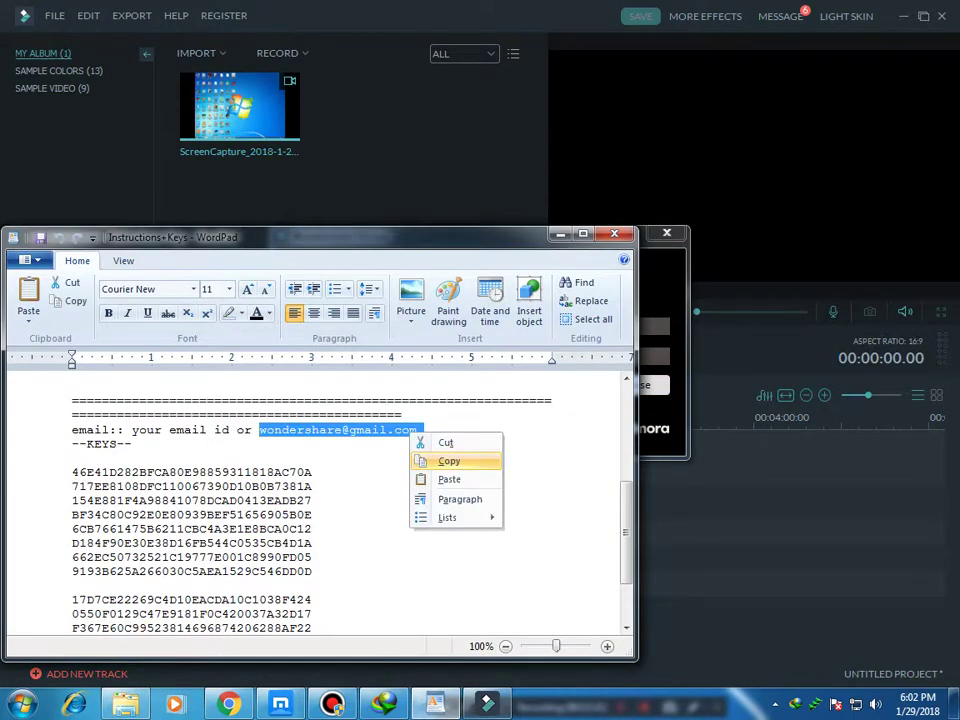
pyautogui.click(450, 461)
pyautogui.click(560, 234)
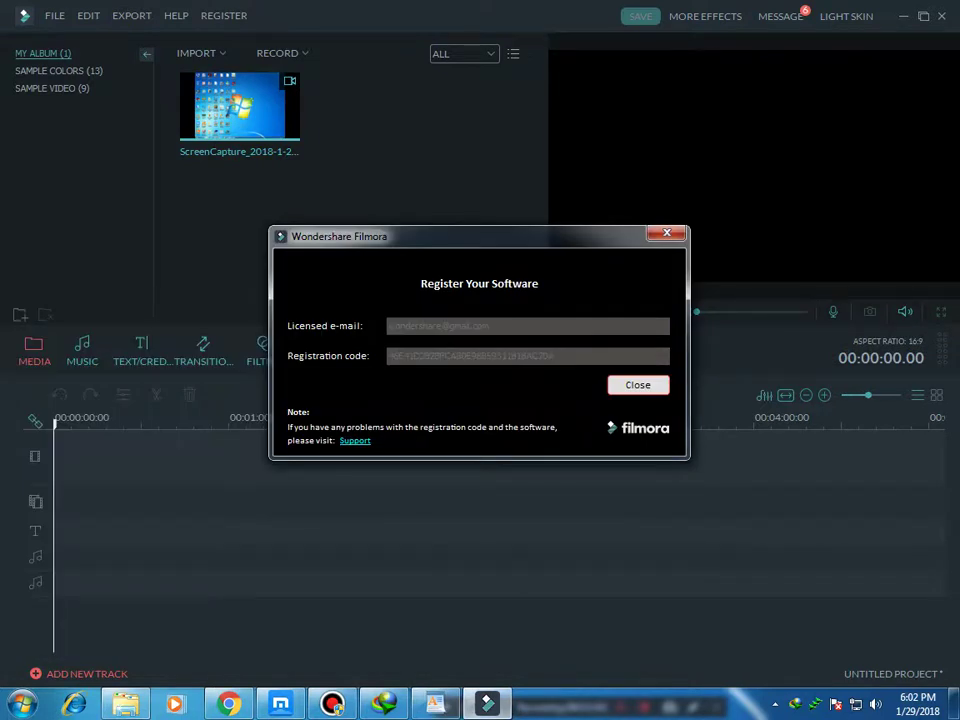
pyautogui.click(487, 704)
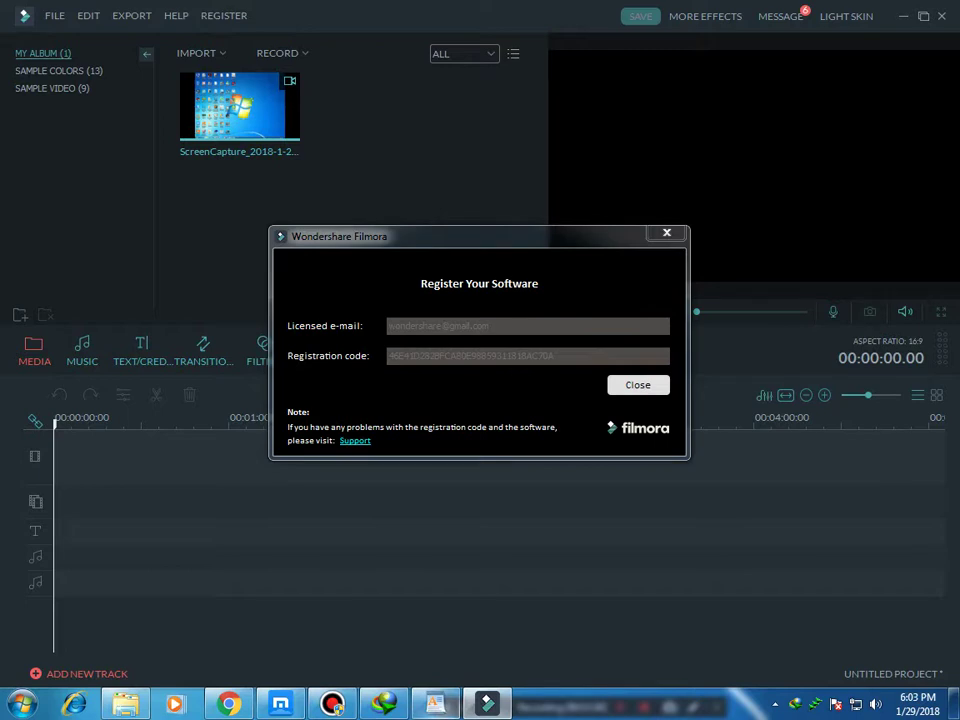
# Select the first registration key in the Instructions+Keys document, then close the document and the registration dialog
pyautogui.hotkey('alt', 'Tab')
pyautogui.click(85, 471)
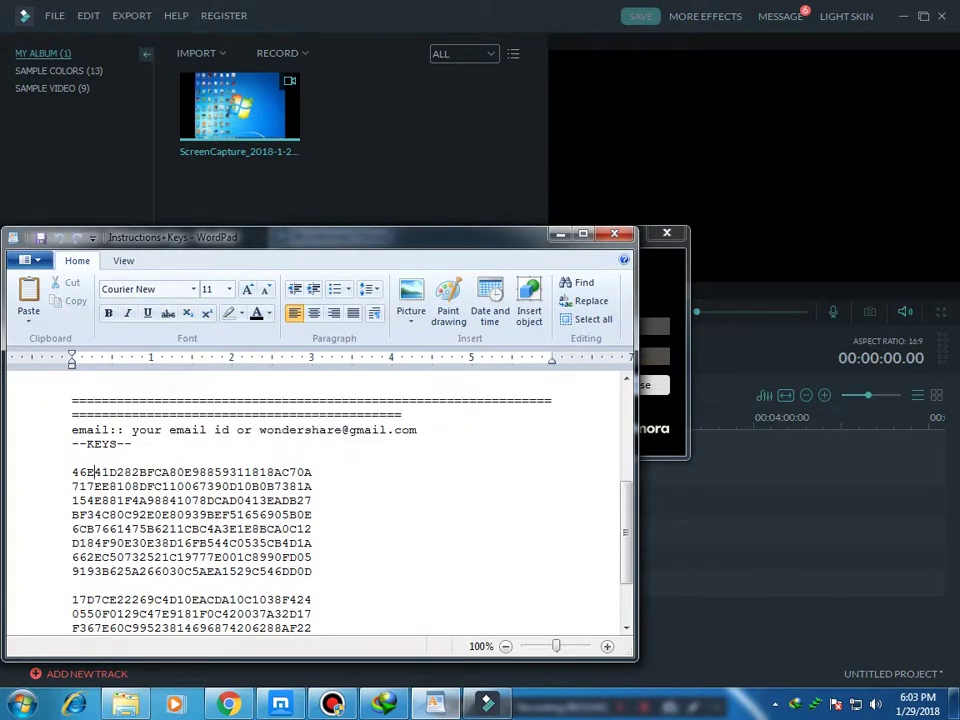
pyautogui.moveTo(72, 471); pyautogui.dragTo(312, 471)
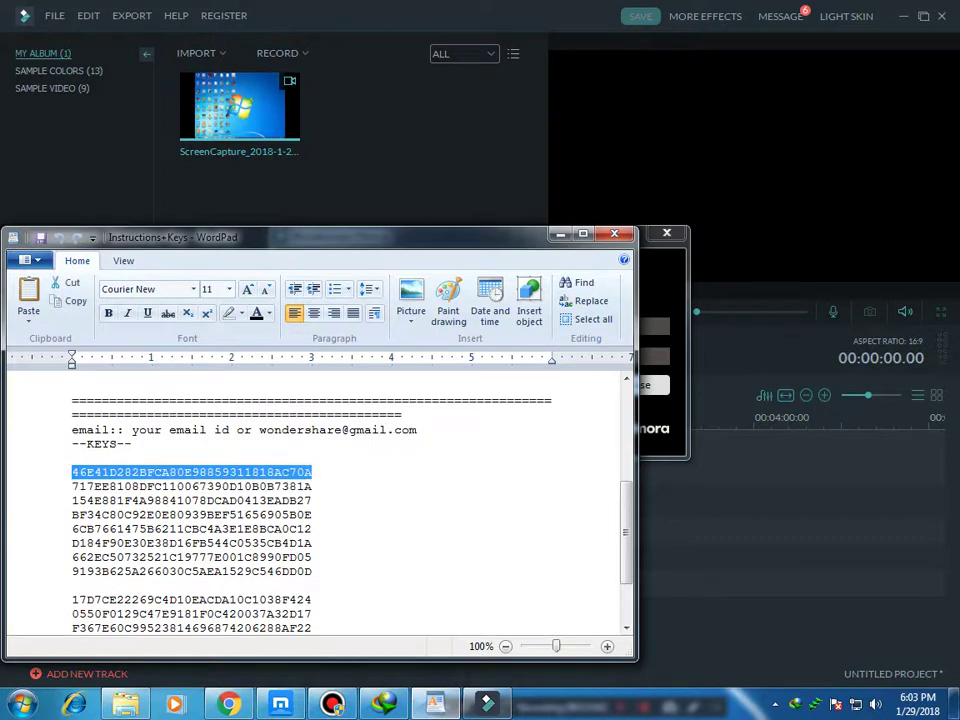
pyautogui.click(615, 233)
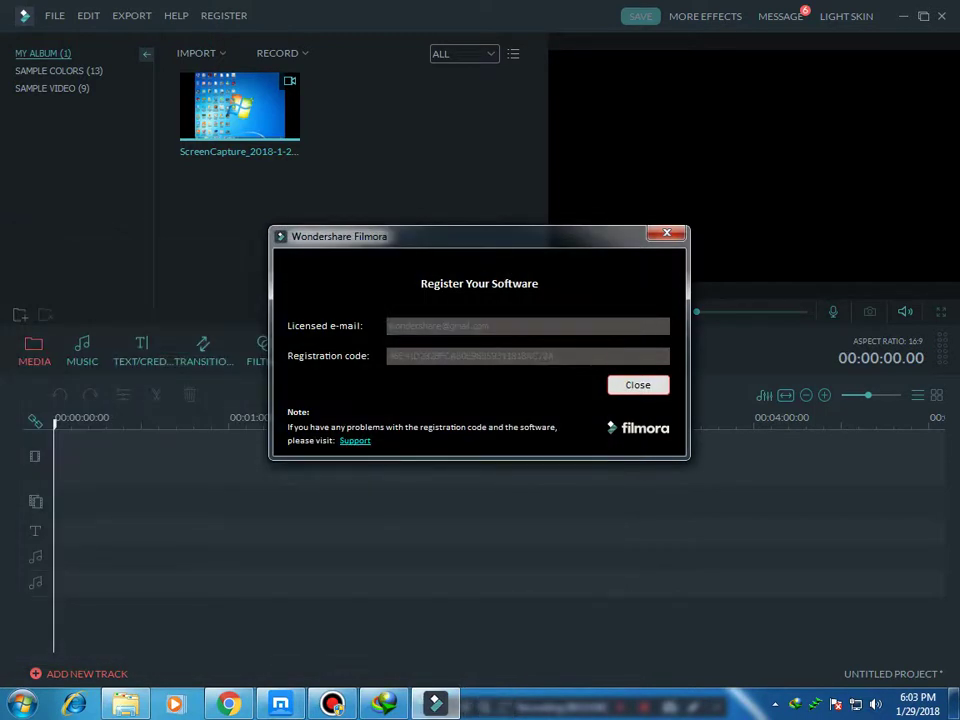
pyautogui.click(666, 233)
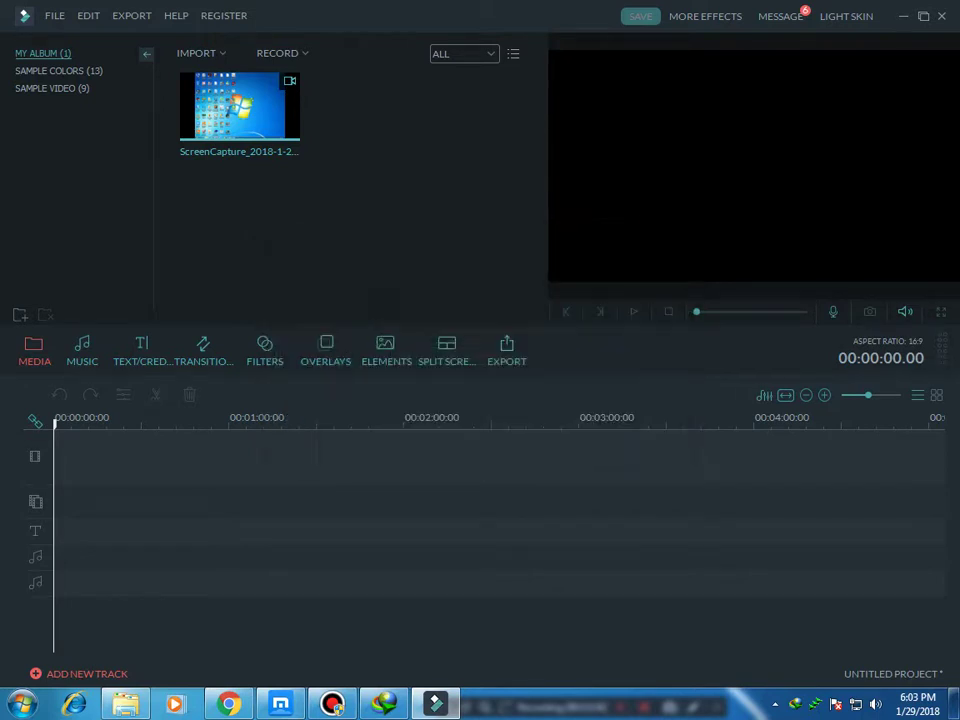
# Browse the album, sample colors and sample videos in the media library, and the transition categories
pyautogui.click(52, 89)
pyautogui.click(58, 72)
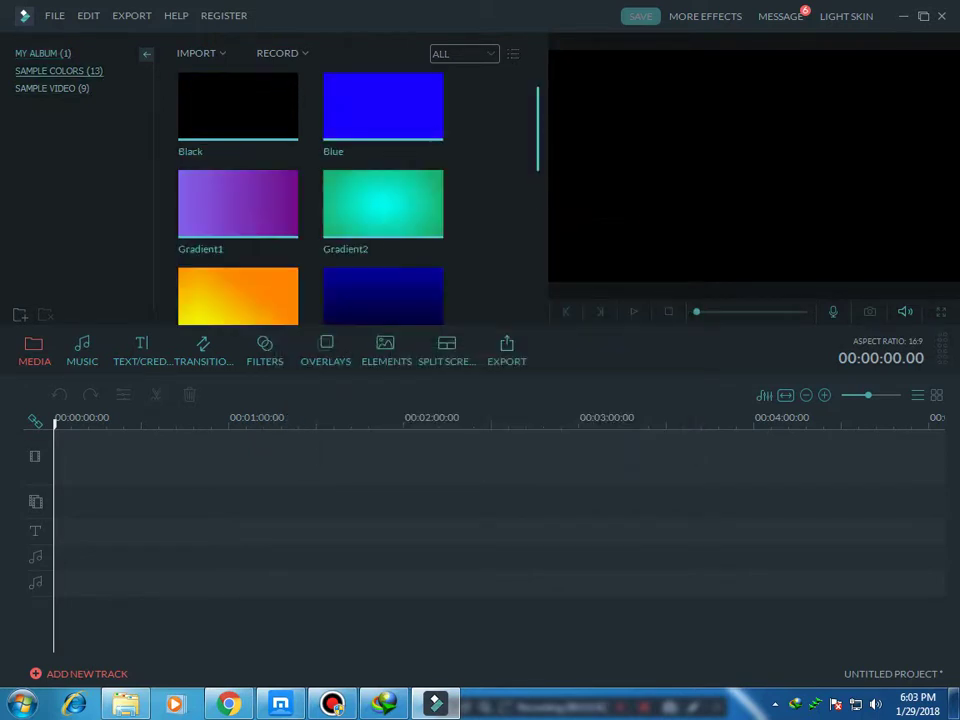
pyautogui.click(43, 53)
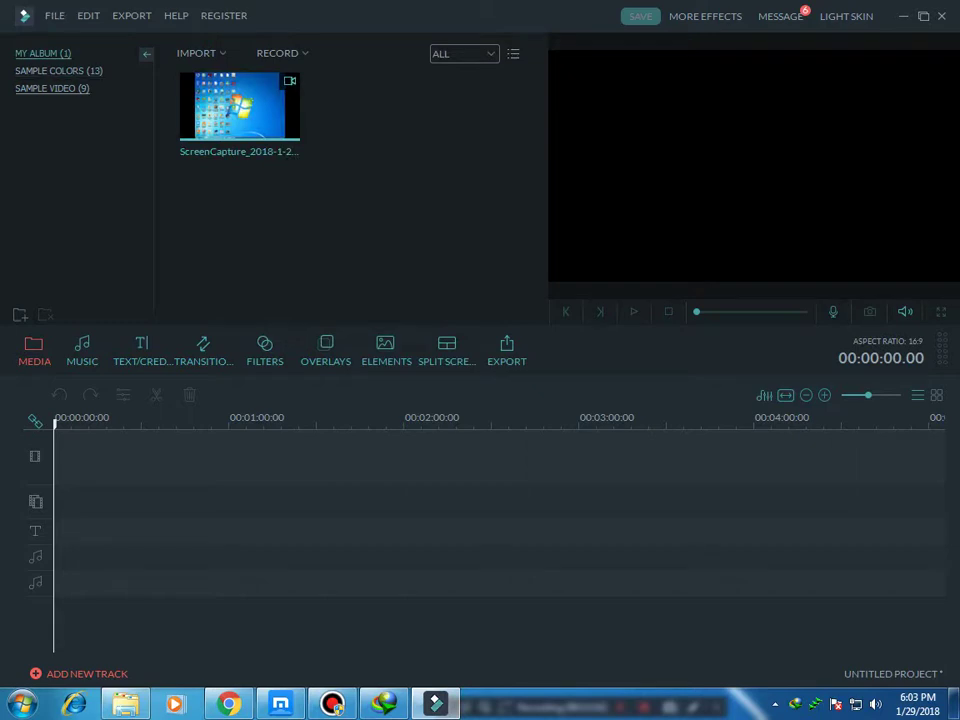
pyautogui.click(52, 88)
pyautogui.click(58, 71)
pyautogui.click(43, 54)
pyautogui.click(52, 89)
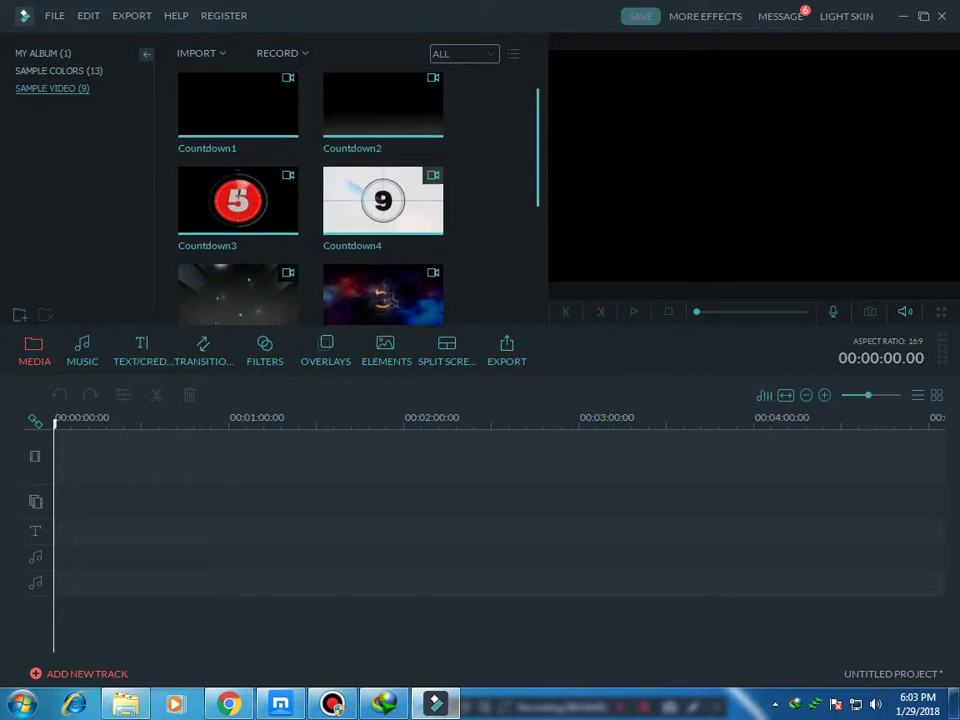
pyautogui.scroll(-3, 300, 200)
pyautogui.click(58, 71)
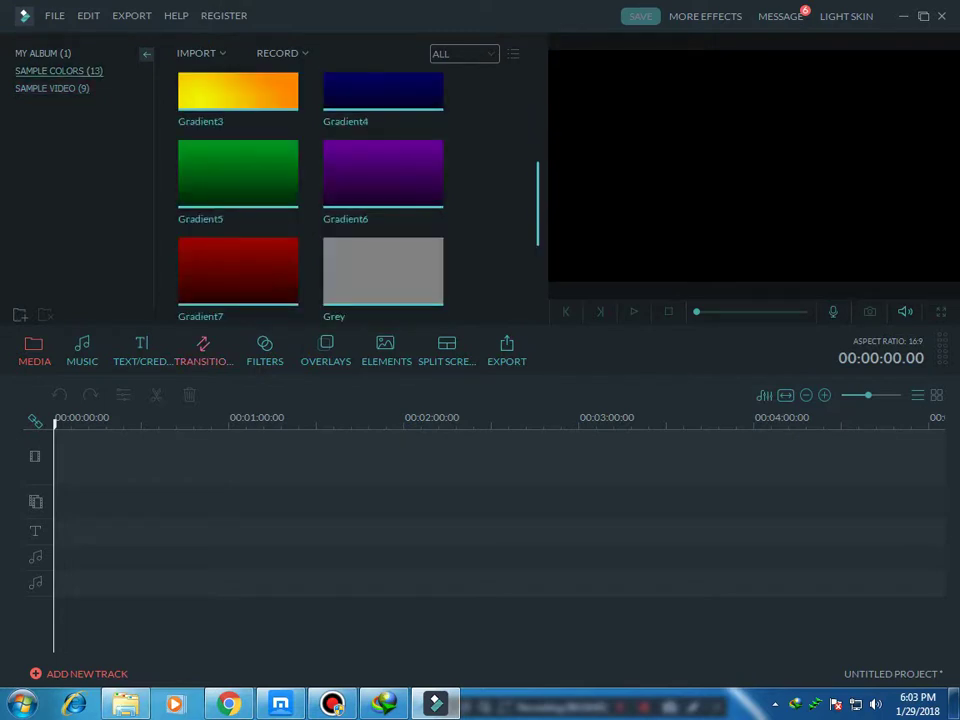
pyautogui.click(203, 350)
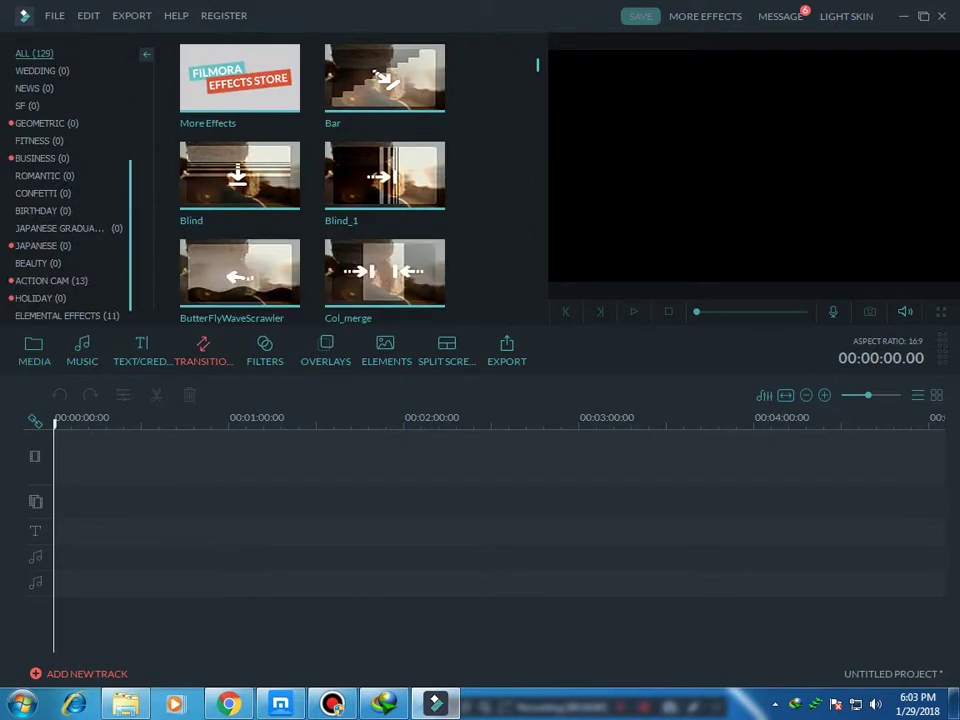
pyautogui.scroll(-4, 70, 180)
pyautogui.click(55, 16)
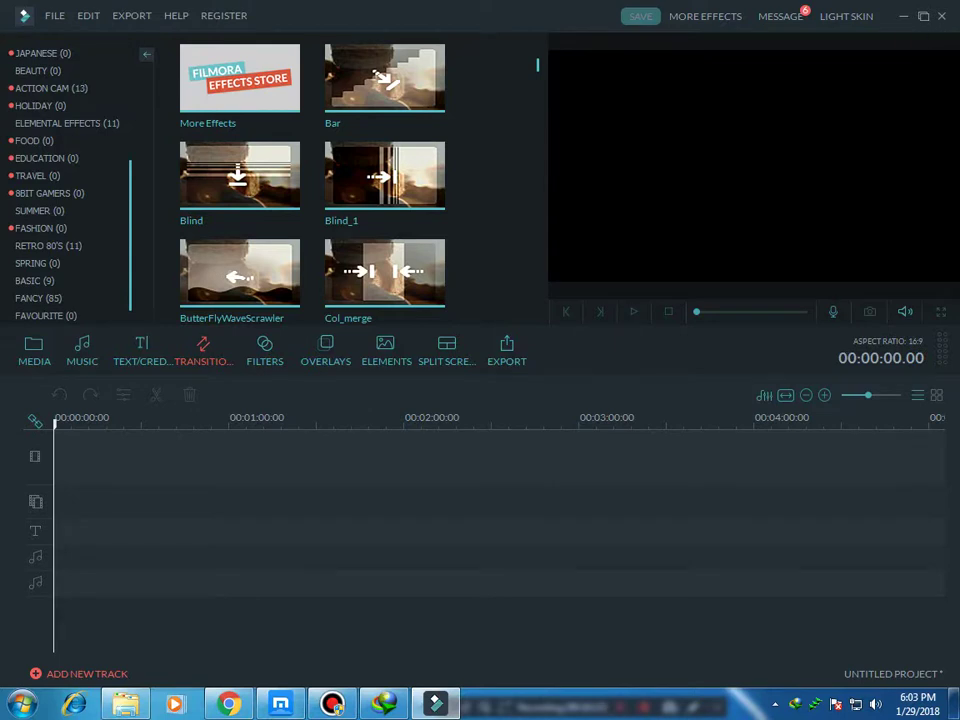
# Open audio recording and set the device to Microphone (AnvSoft Virtual Sou) with Master Volume as input
pyautogui.click(833, 312)
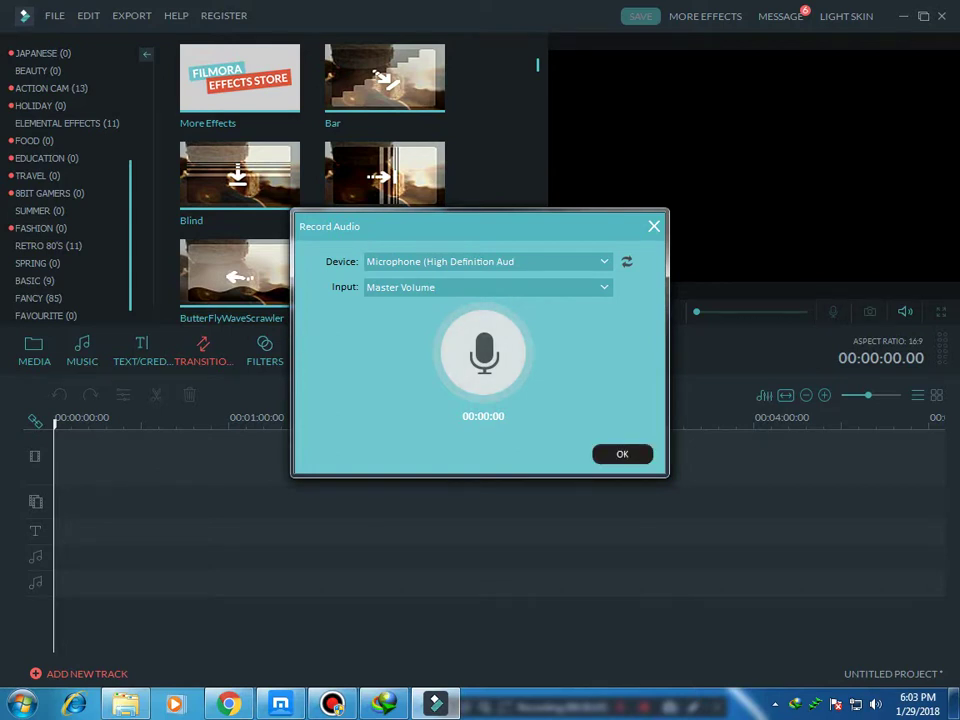
pyautogui.click(603, 262)
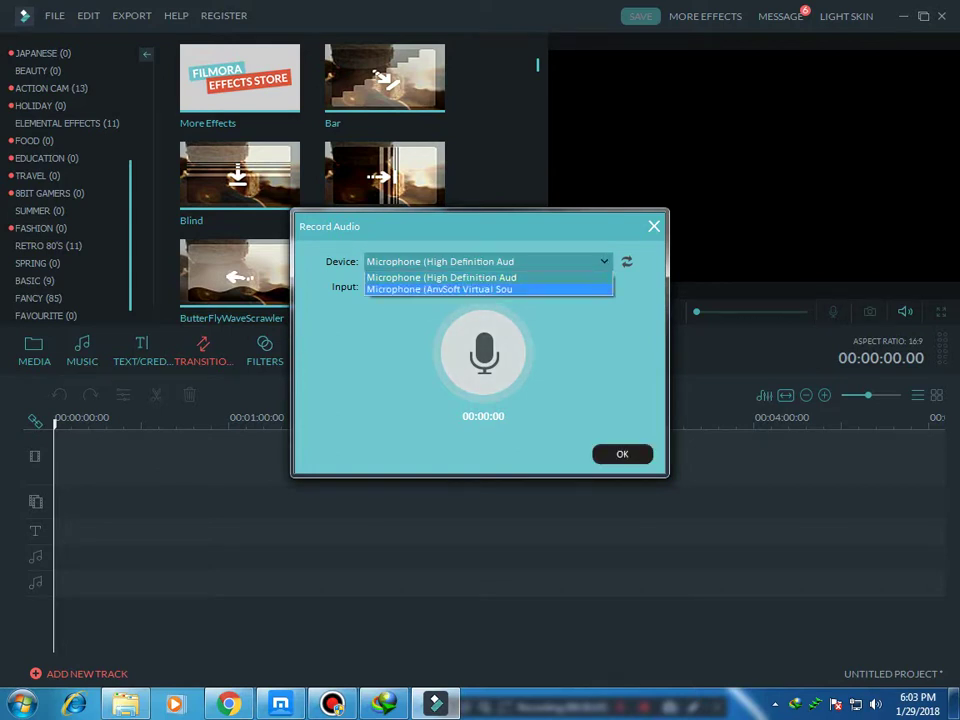
pyautogui.click(489, 289)
pyautogui.click(560, 287)
pyautogui.click(540, 302)
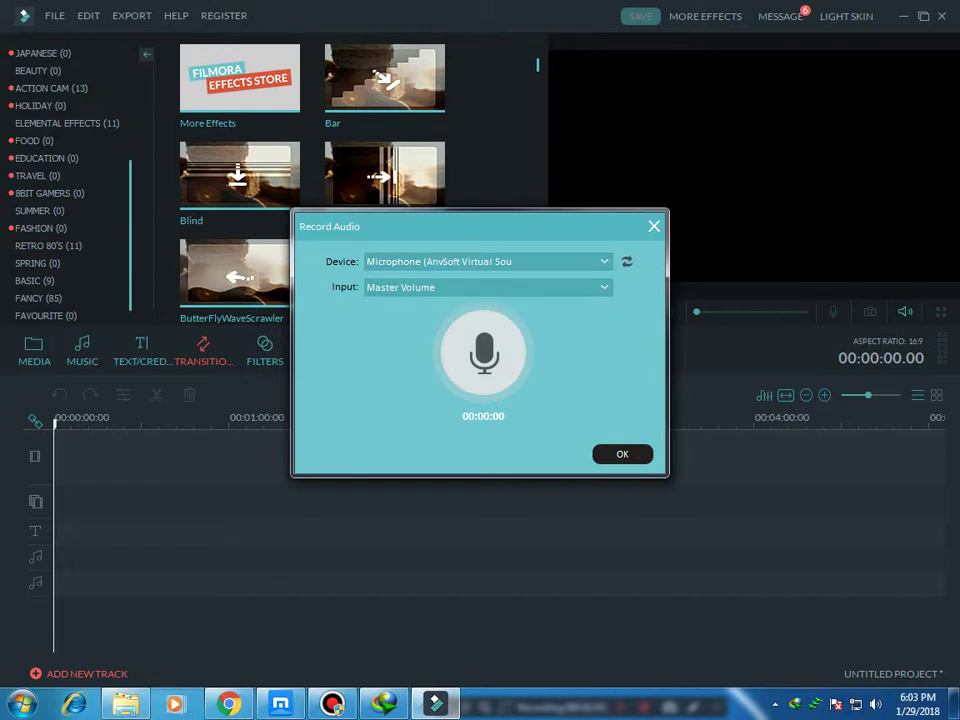
# Record an audio clip about 4 seconds long, dismiss the system resources notice, and add the clip to the timeline
pyautogui.click(483, 353)
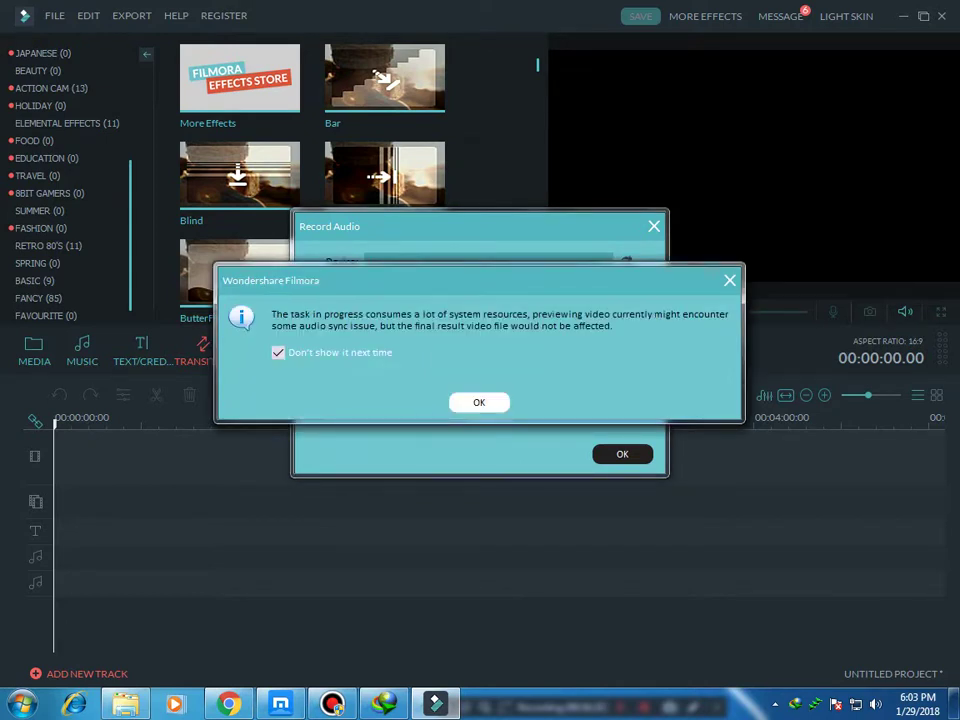
pyautogui.click(479, 402)
pyautogui.click(622, 454)
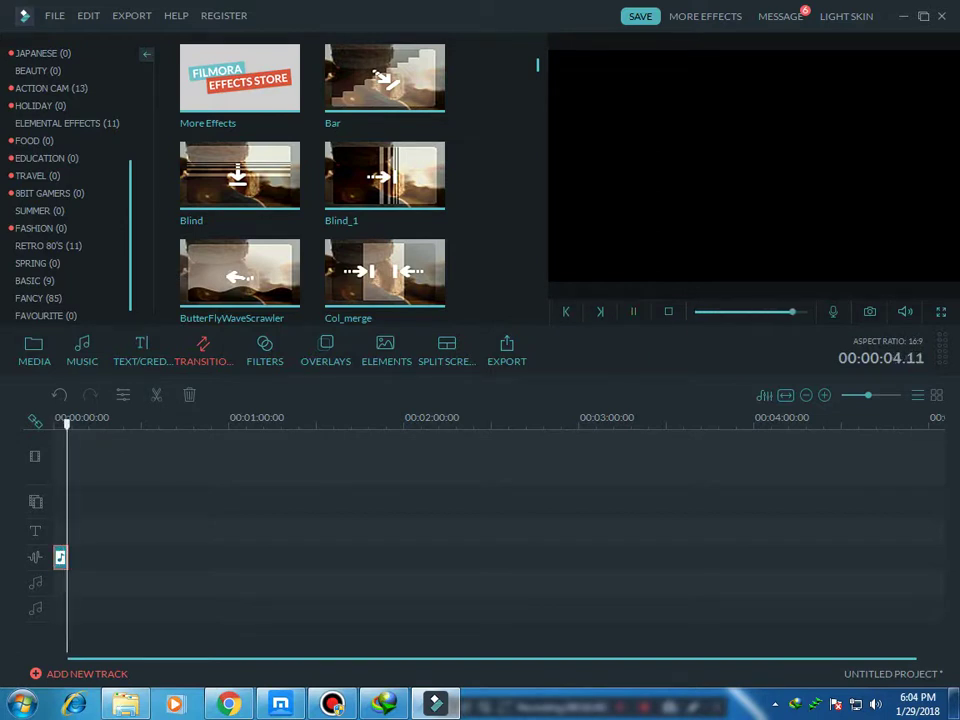
# Delete the recorded audio clip from the timeline
pyautogui.rightClick(60, 392)
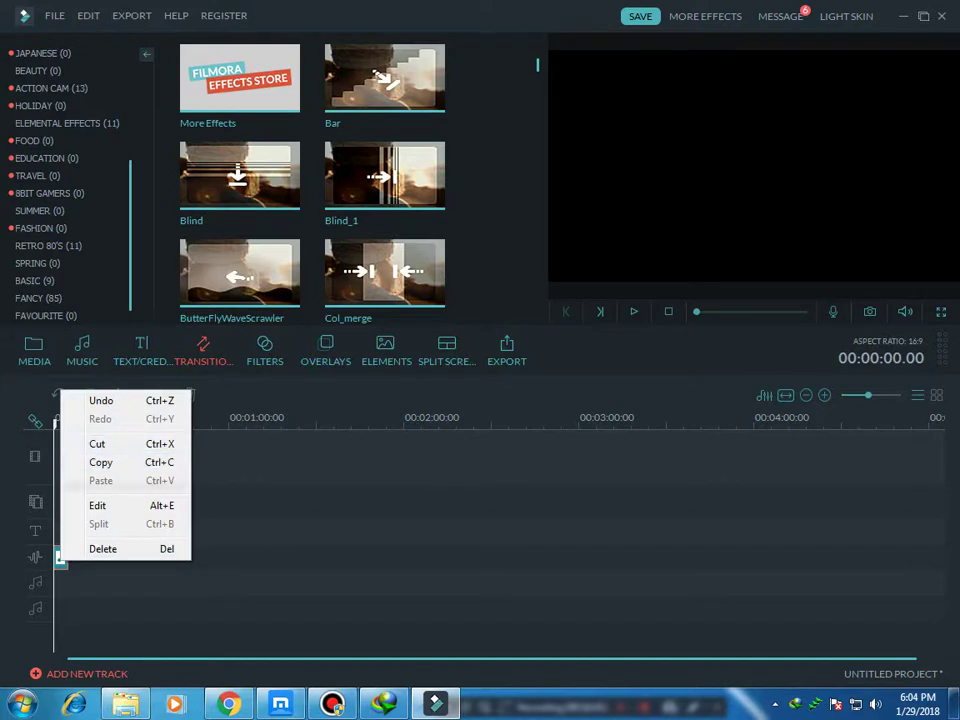
pyautogui.click(103, 548)
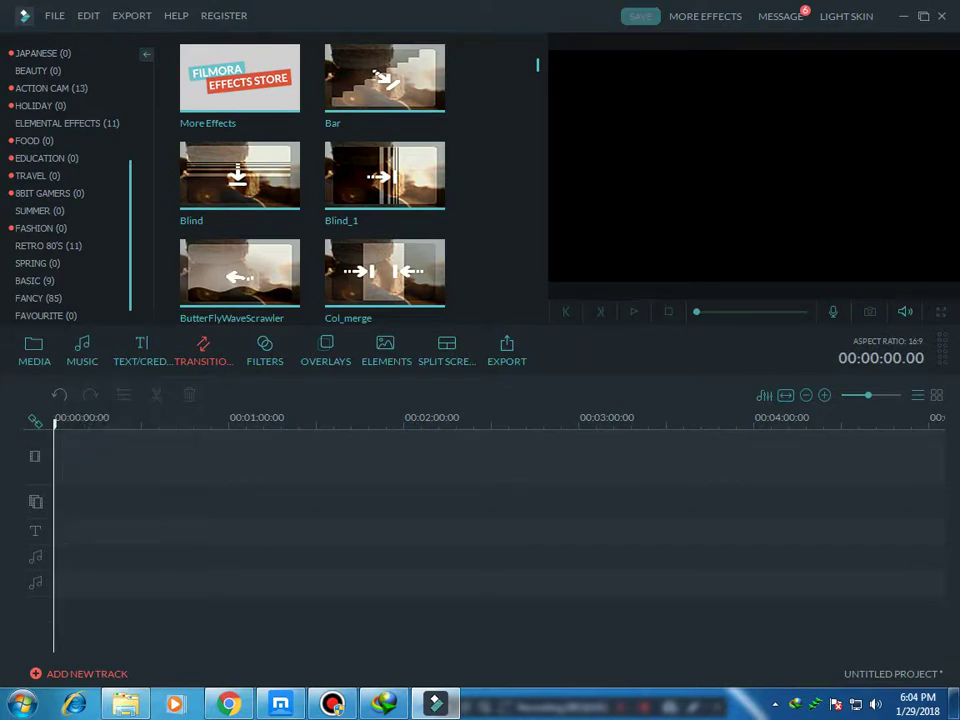
# Open the import from camera or phone dialog, choose T:\ as the source device, and cancel the import
pyautogui.click(54, 15)
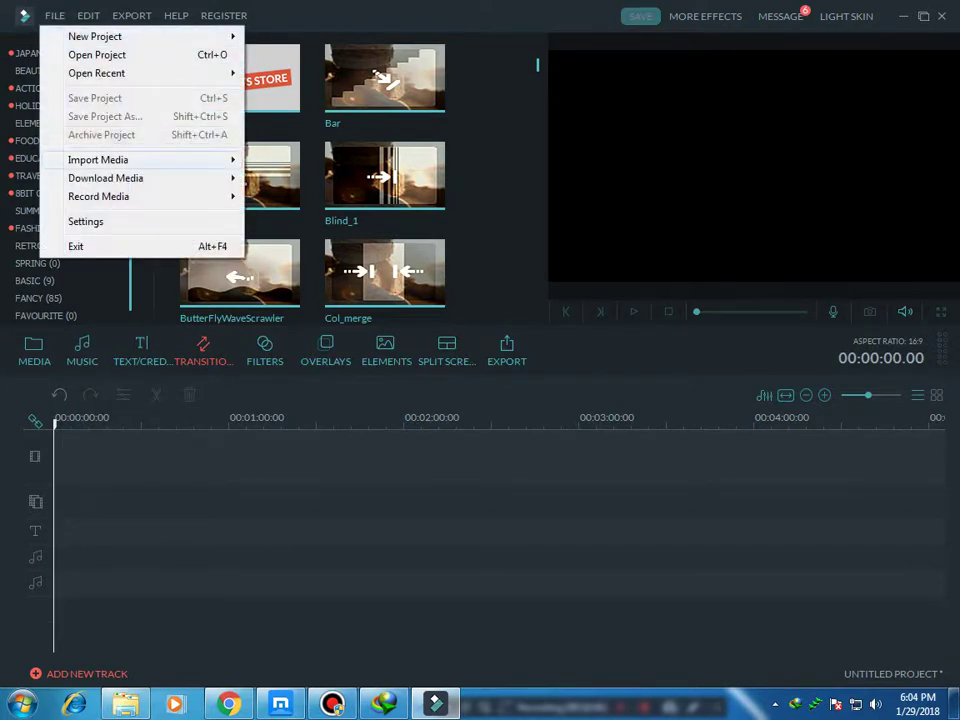
pyautogui.moveTo(98, 160)
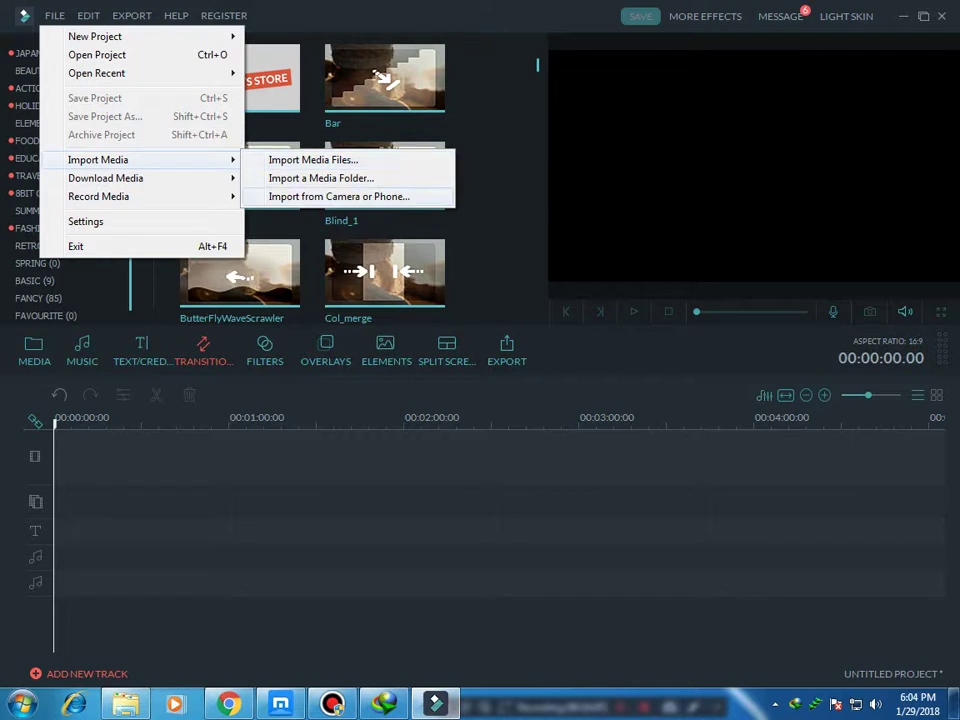
pyautogui.click(338, 196)
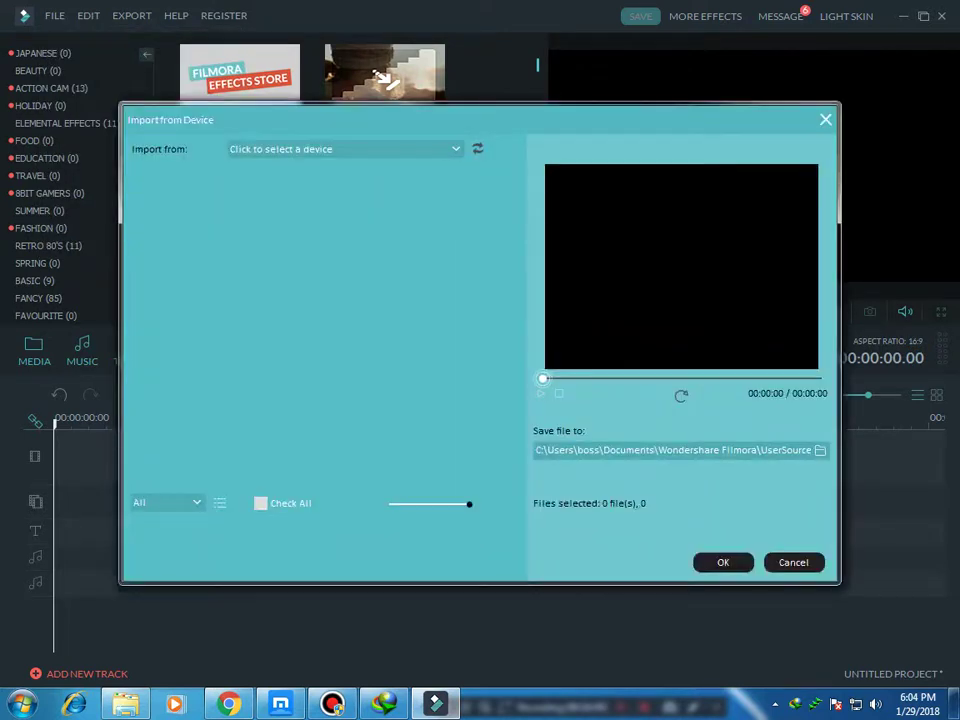
pyautogui.click(346, 149)
pyautogui.click(346, 177)
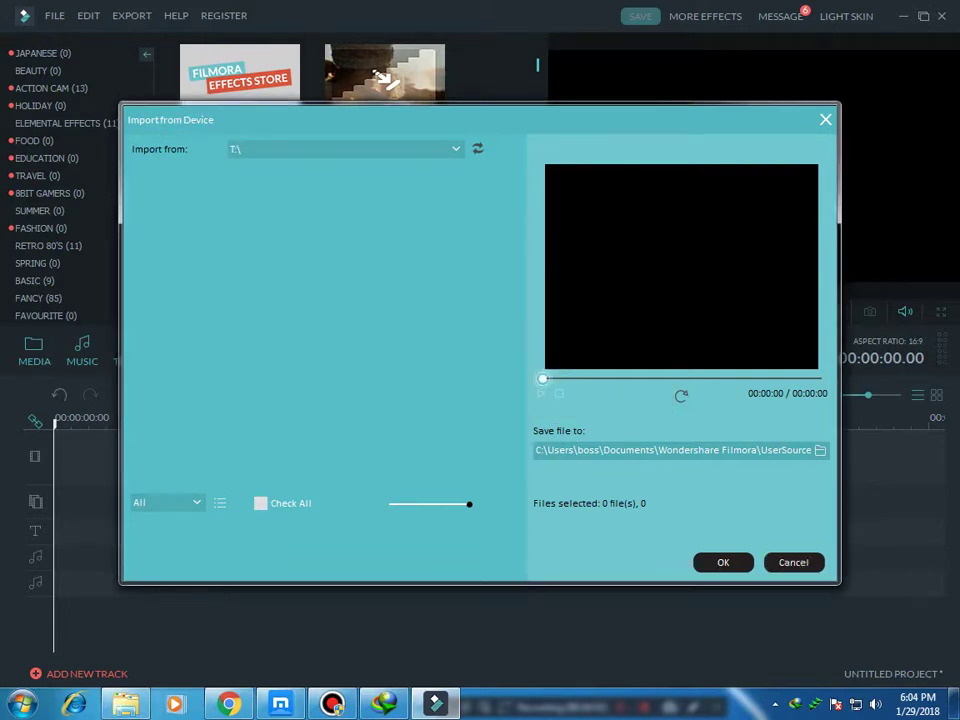
pyautogui.click(794, 563)
# Review the options for importing media, downloading media from social sites, and recording media
pyautogui.click(55, 16)
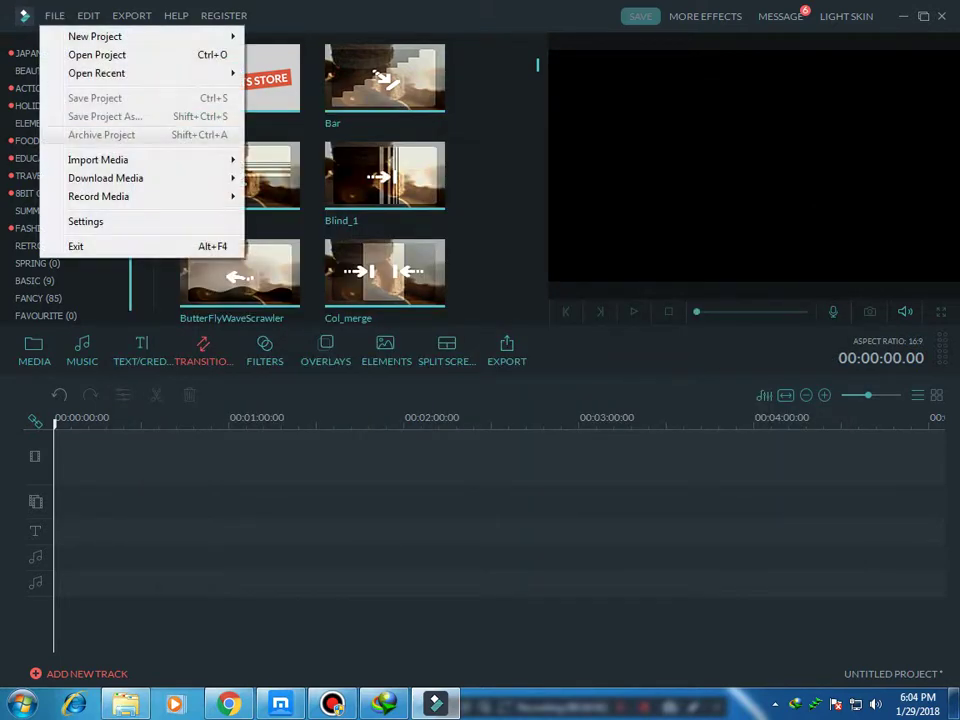
pyautogui.press('Down')
pyautogui.press('Right')
pyautogui.press('Down')
pyautogui.press('Down')
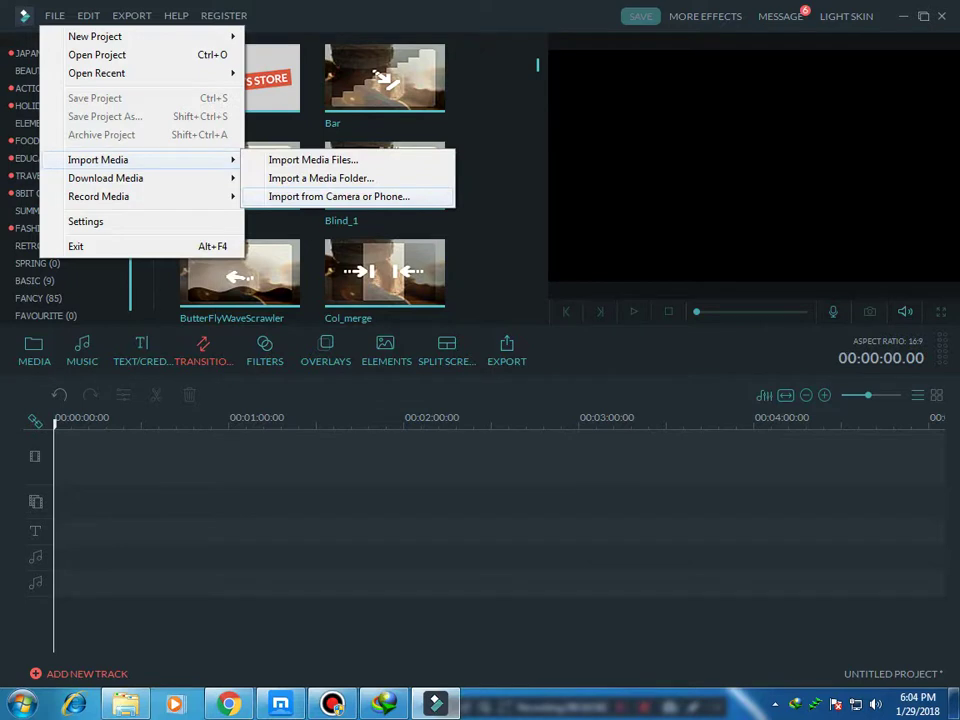
pyautogui.press('Left')
pyautogui.press('Down')
pyautogui.press('Right')
pyautogui.press('Down')
pyautogui.press('Down')
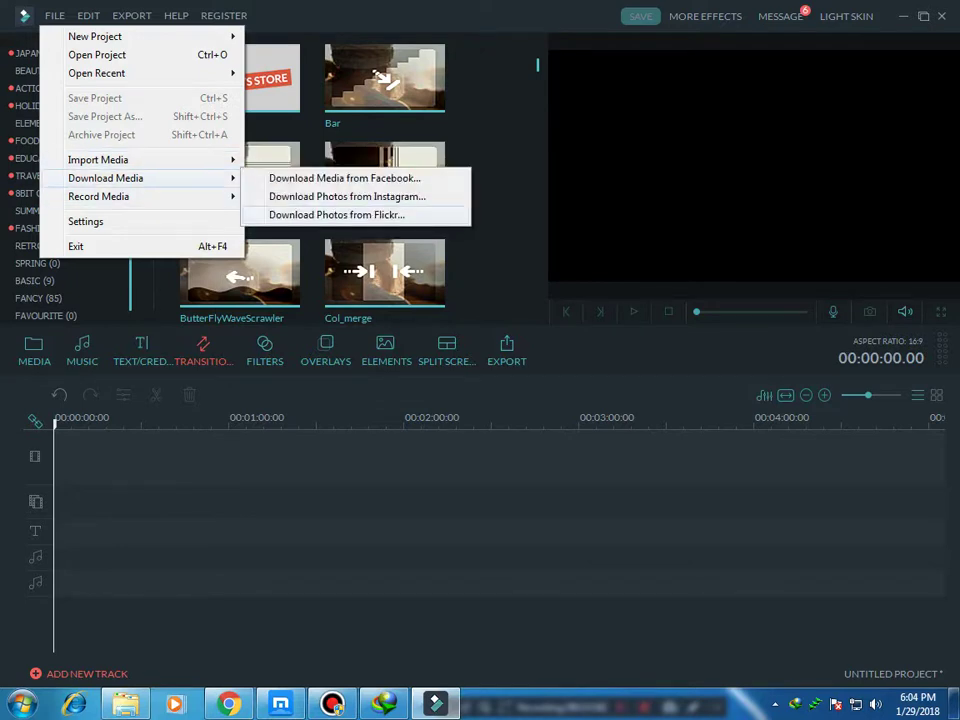
pyautogui.press('Left')
pyautogui.press('Down')
pyautogui.press('Right')
pyautogui.press('Down')
pyautogui.press('Down')
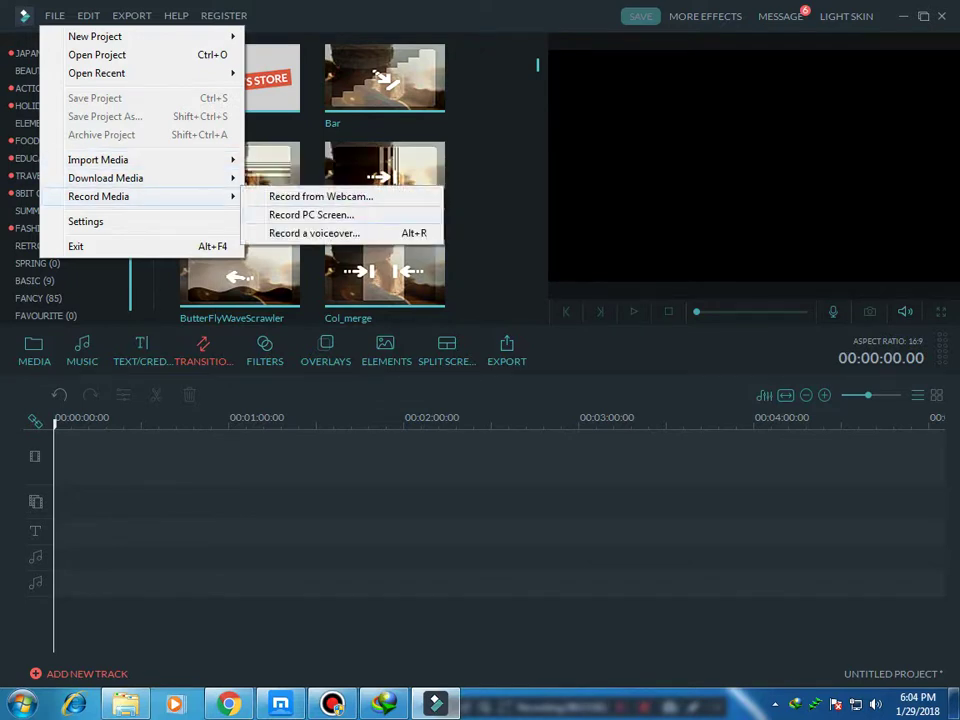
# Try to record from the webcam, dismiss the camera notice, and close the Capture Video window
pyautogui.click(341, 194)
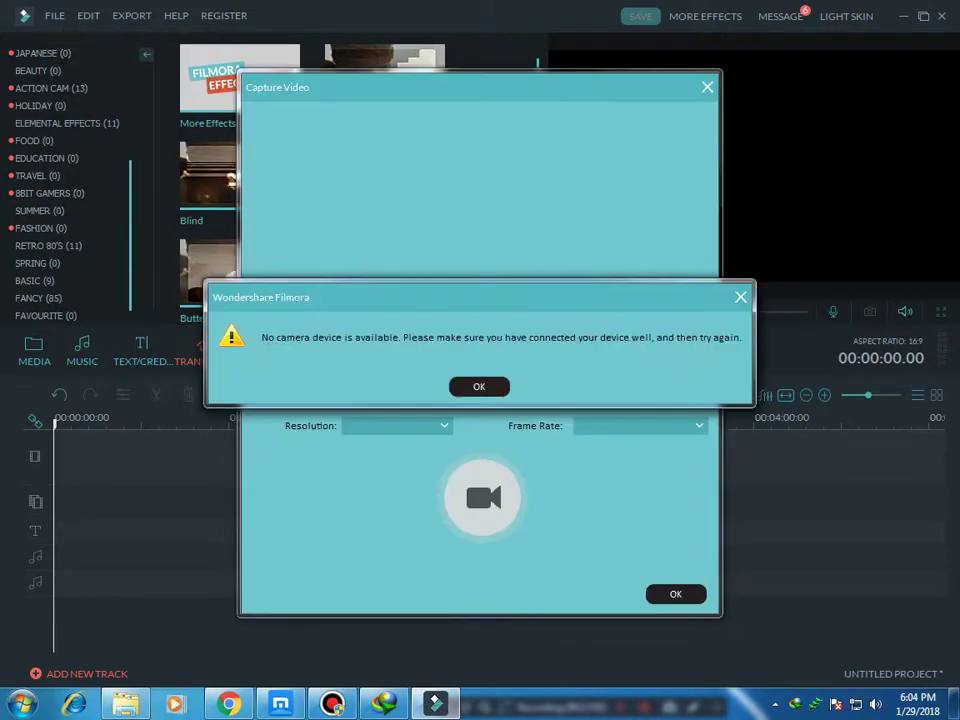
pyautogui.click(478, 386)
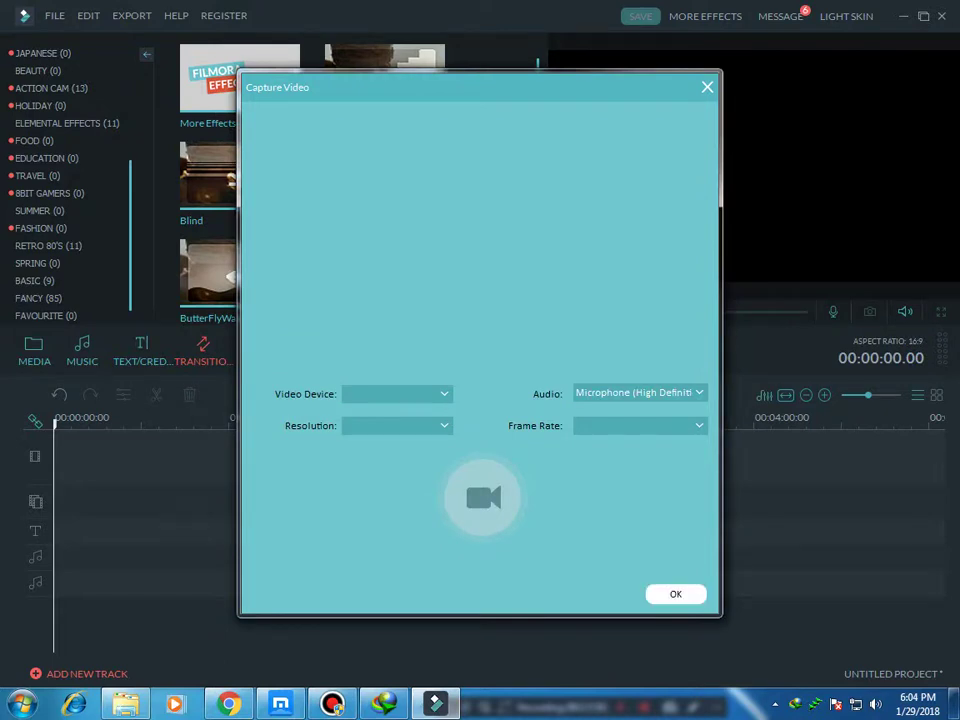
pyautogui.press('Escape')
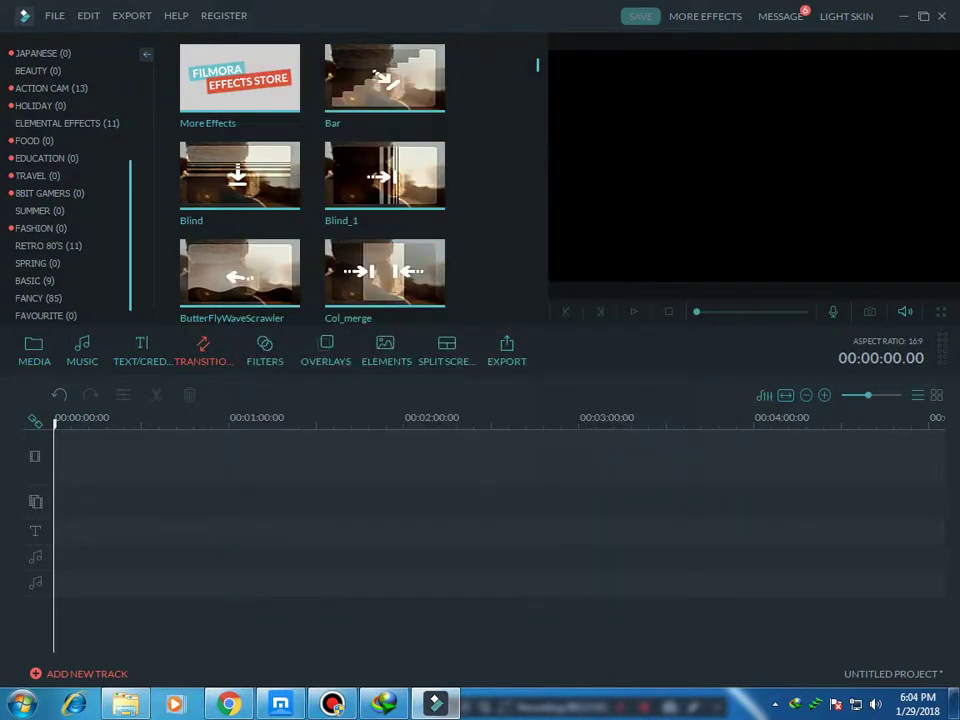
# Look through the messages in the Message Center, including the royalty-free stock videos offer, and close it
pyautogui.click(780, 16)
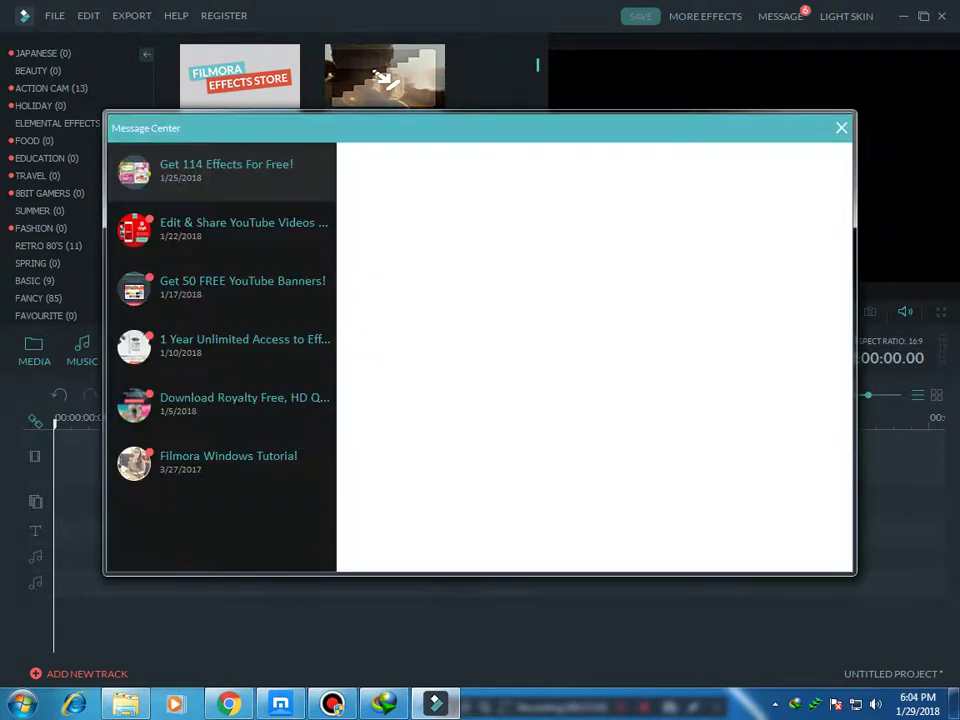
pyautogui.click(215, 230)
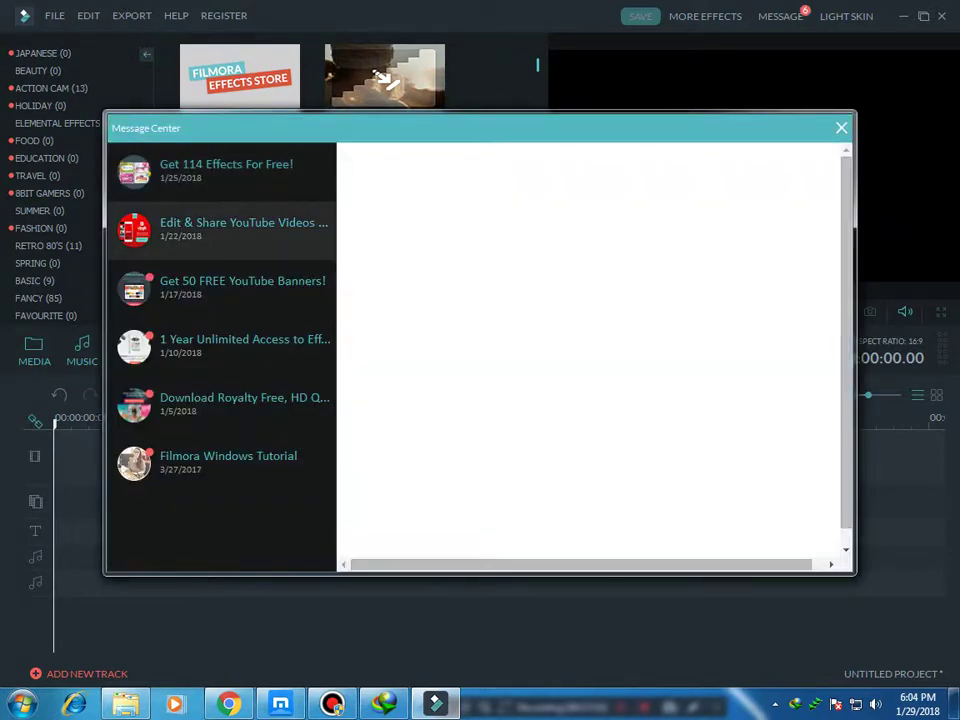
pyautogui.click(208, 288)
pyautogui.click(194, 338)
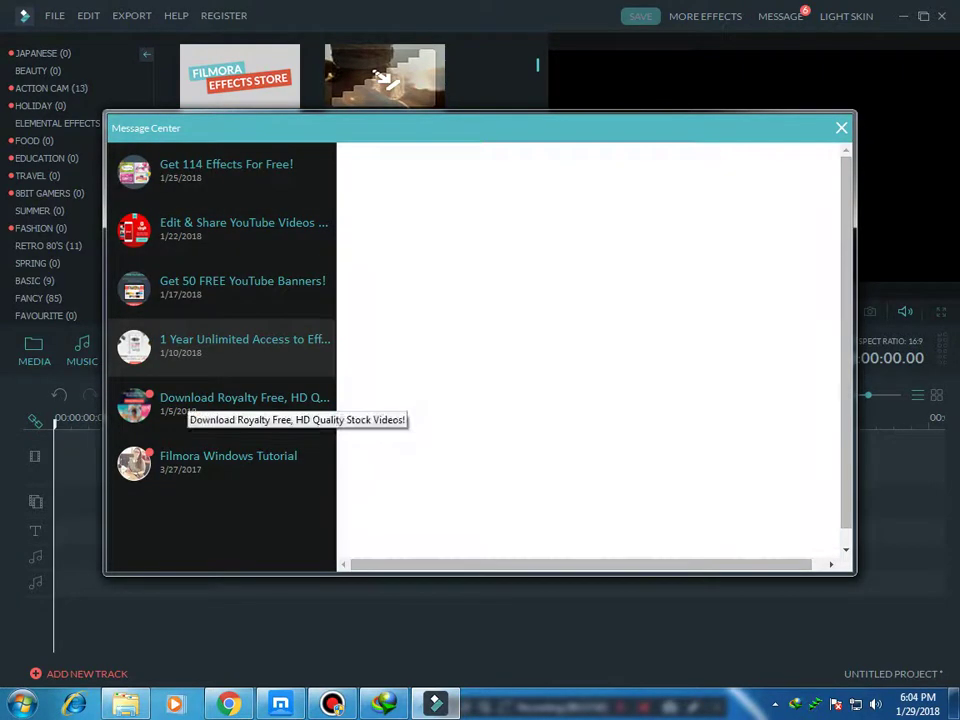
pyautogui.click(188, 402)
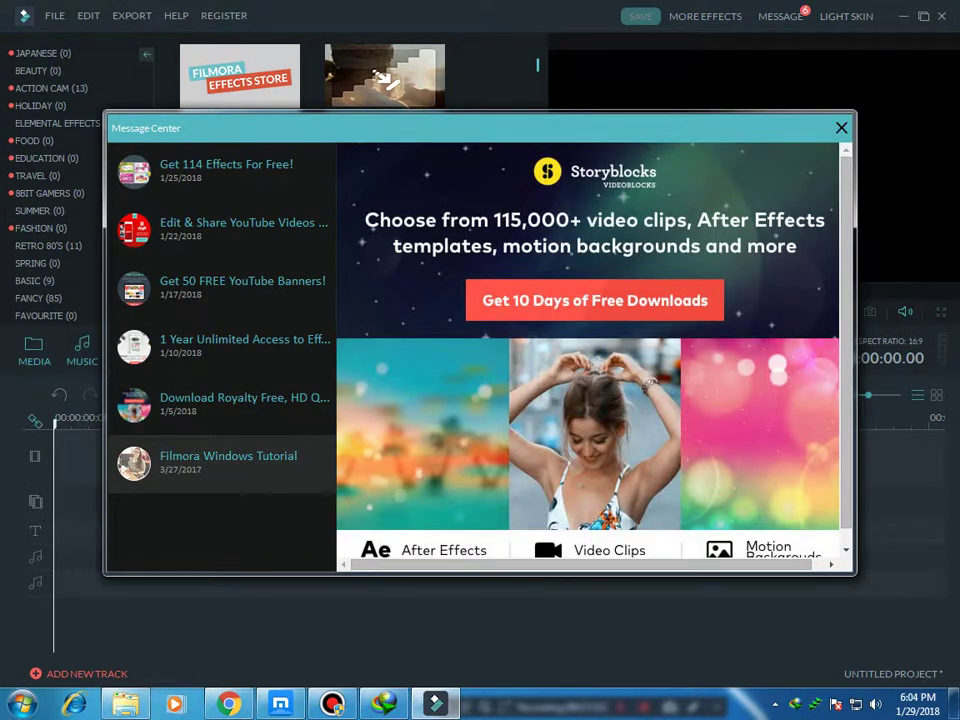
pyautogui.click(841, 128)
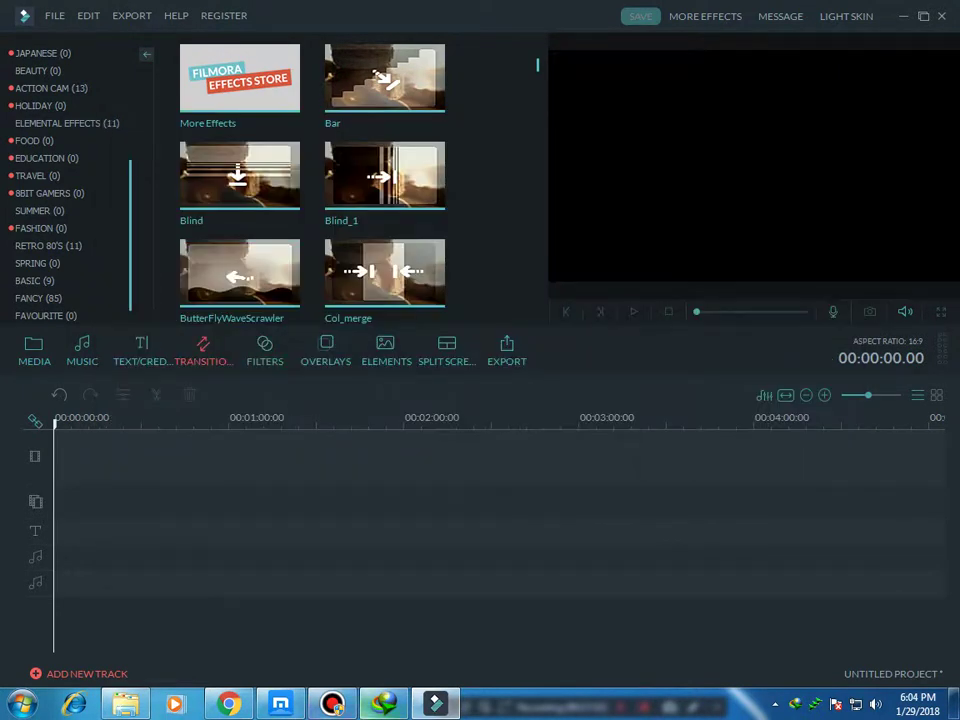
# Run Block host from the Wondershare Filmora 8 crack folder in Windows Explorer, and close the folder window
pyautogui.click(125, 704)
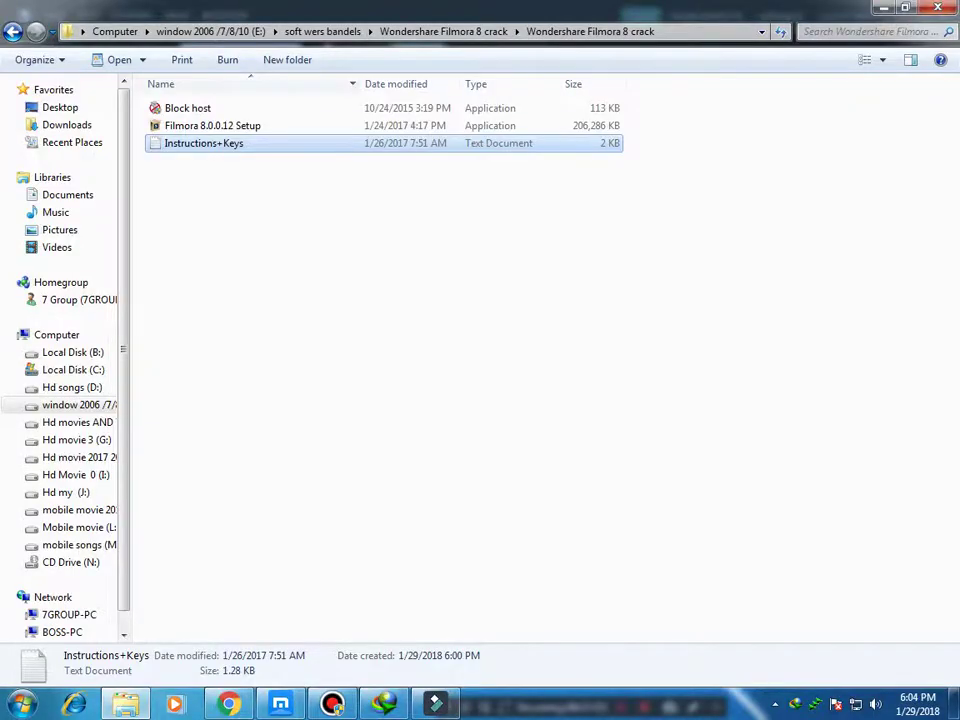
pyautogui.doubleClick(188, 108)
pyautogui.press('Return')
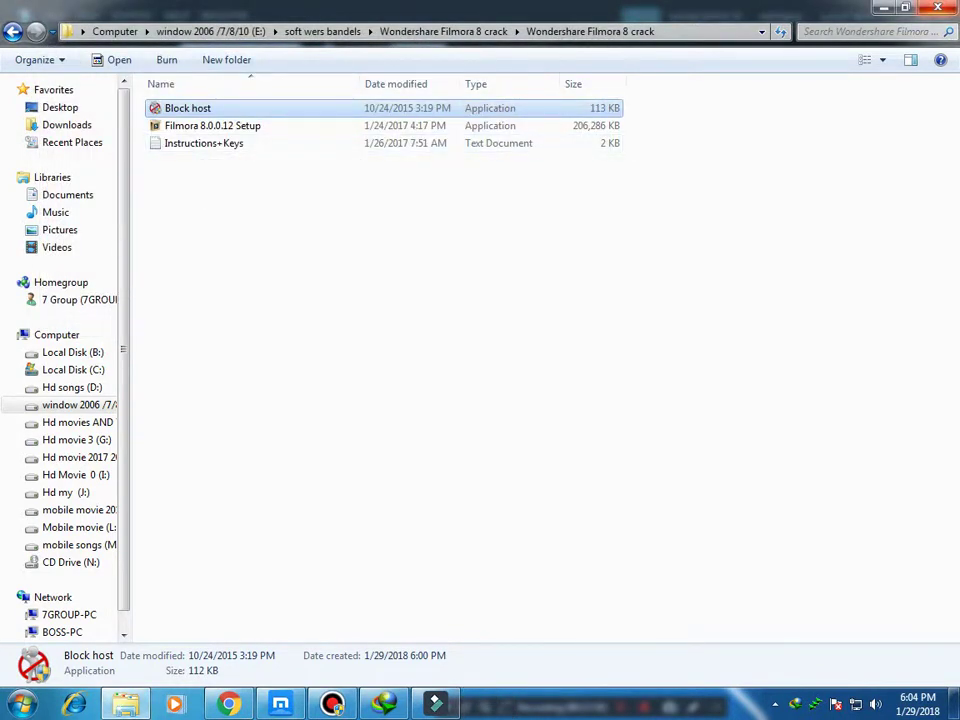
pyautogui.click(937, 7)
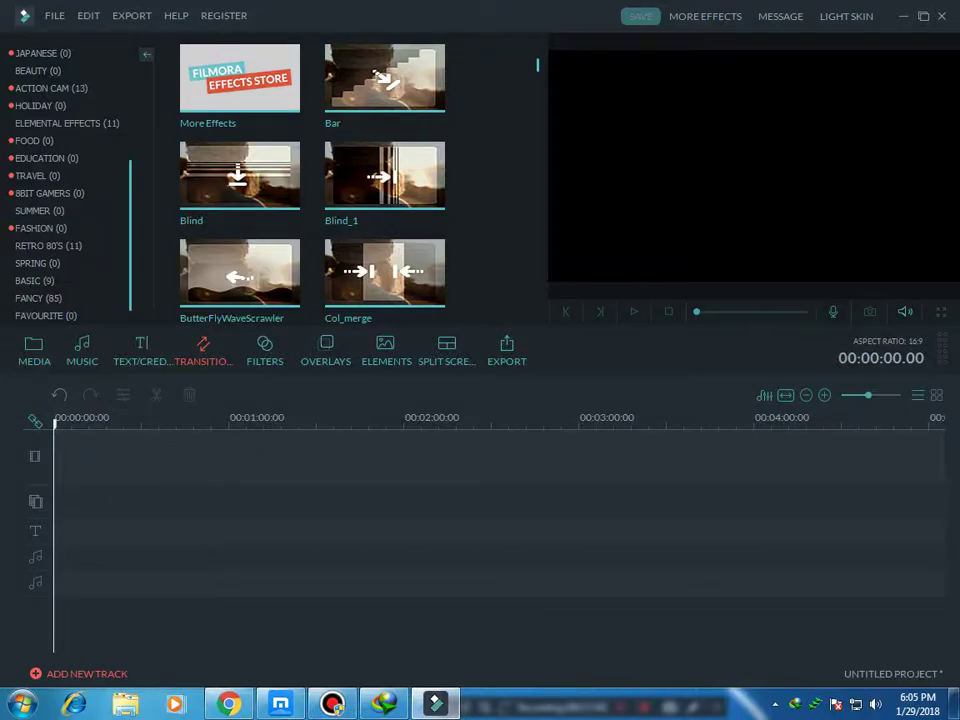
# Switch to Chrome and view the Software Training YouTube channel page and the open NoCopyrightSounds video
pyautogui.click(435, 704)
pyautogui.click(228, 704)
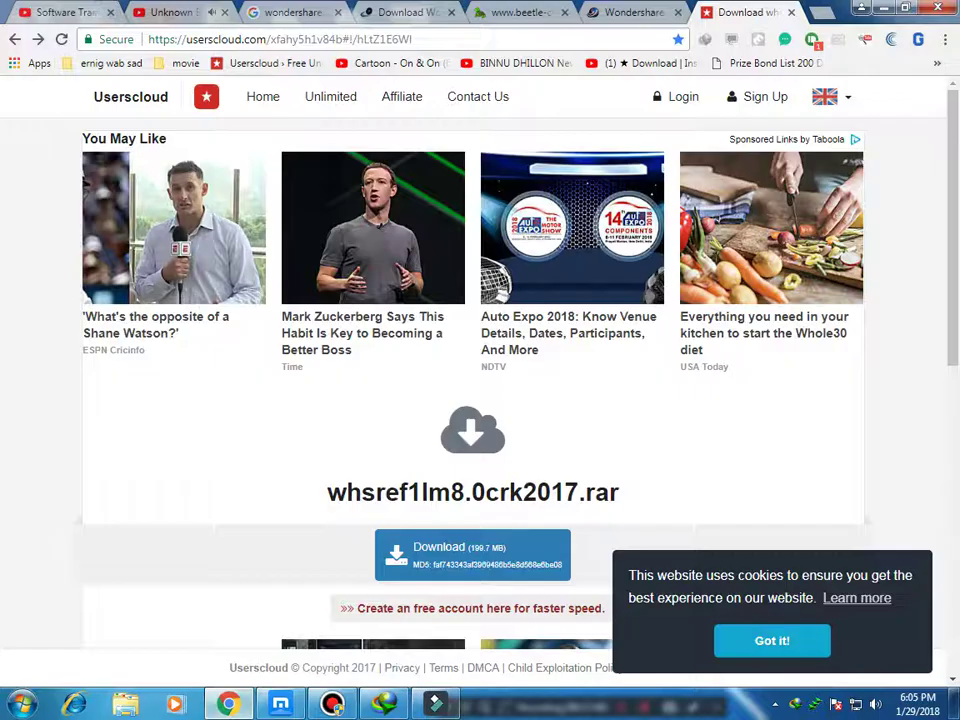
pyautogui.hotkey('ctrl', '1')
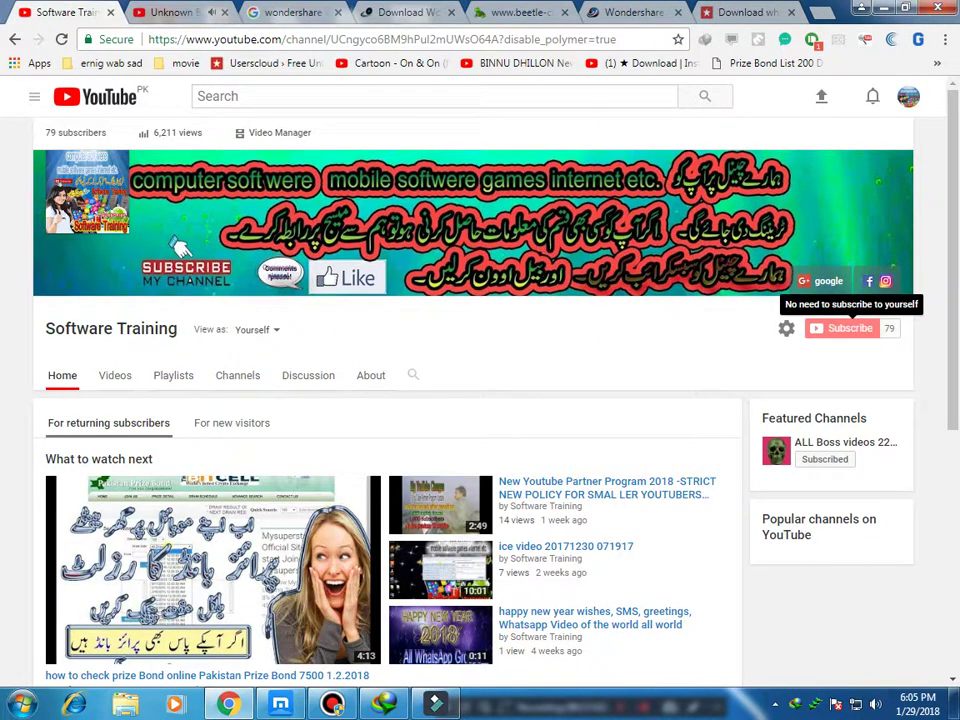
pyautogui.click(175, 12)
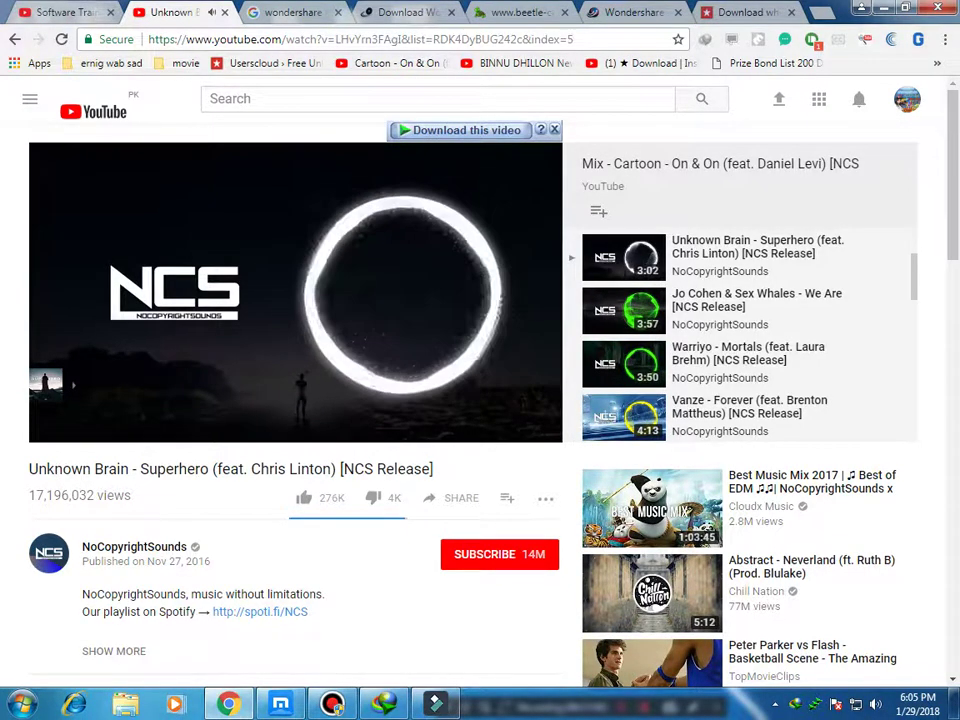
pyautogui.click(67, 12)
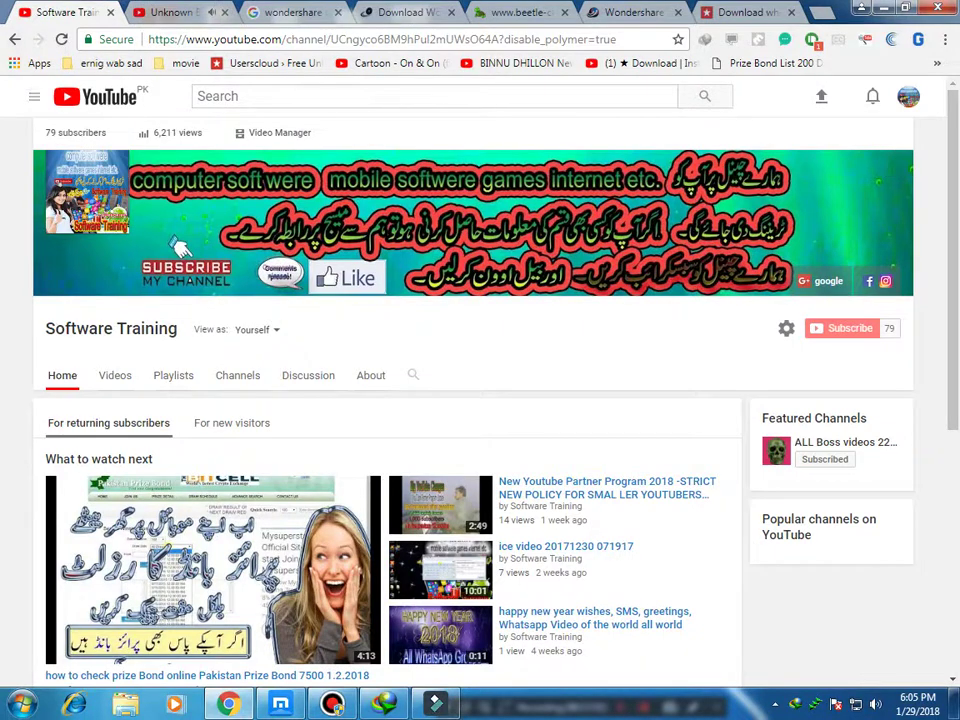
pyautogui.click(332, 704)
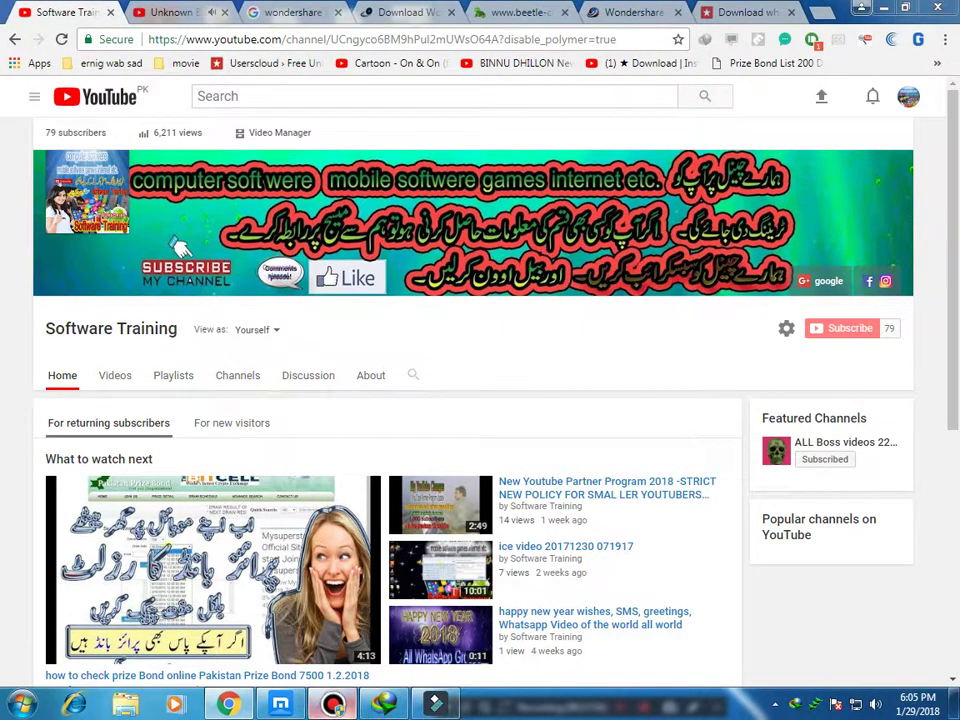